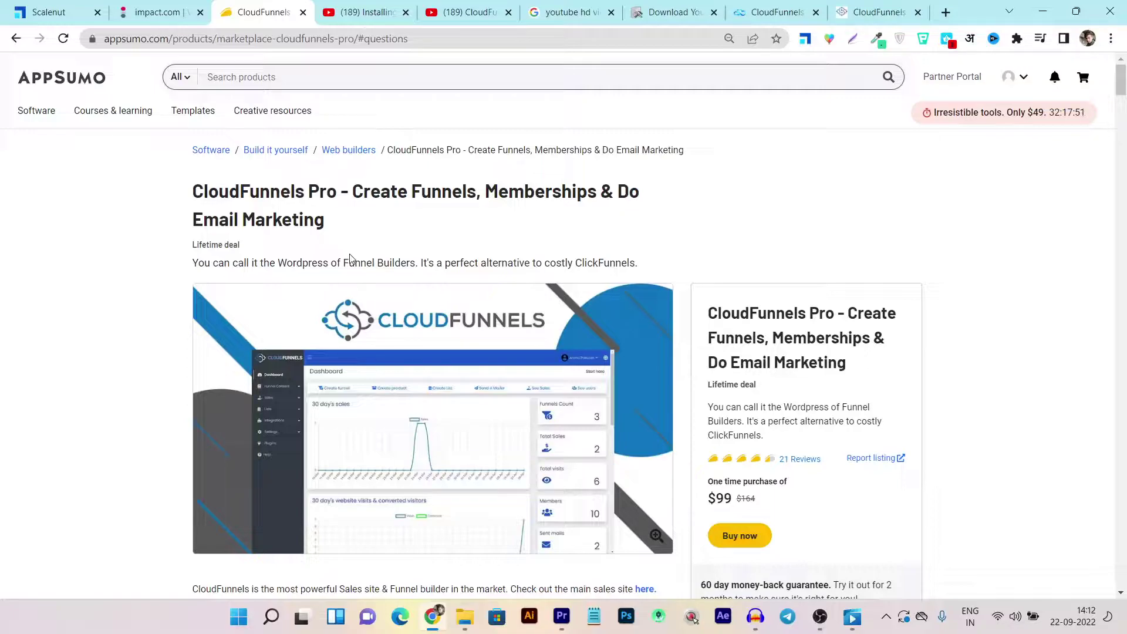
Look over the CloudFunnels Pro listing on AppSumo, including its description, features and lifetime deal price.
scroll(431, 216, "down", 3)
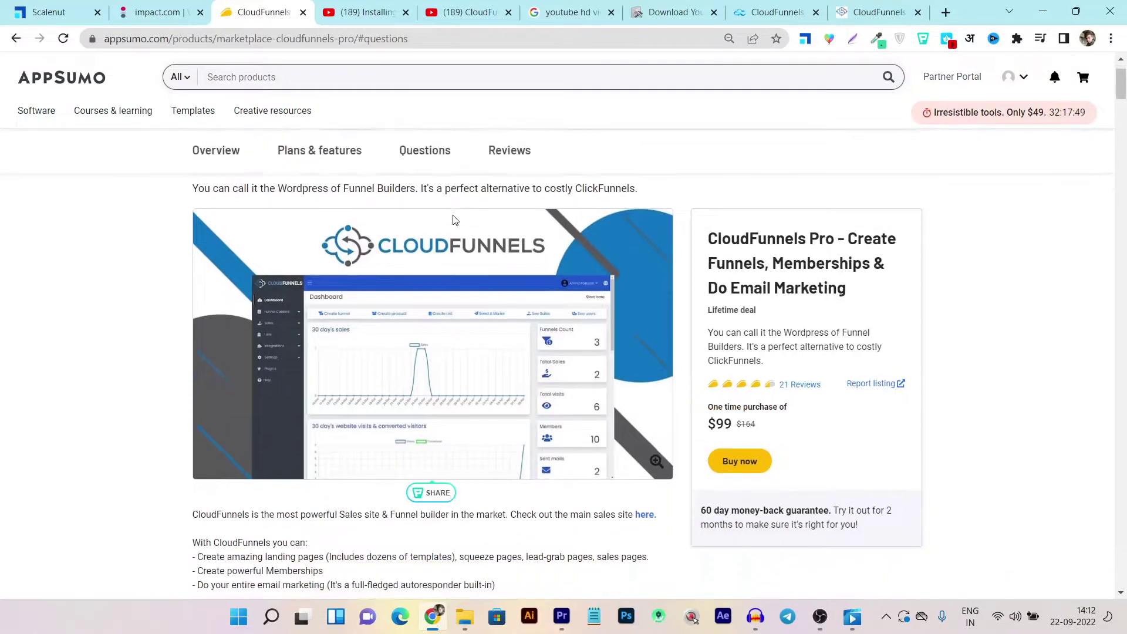
scroll(464, 367, "down", 3)
scroll(230, 209, "up", 6)
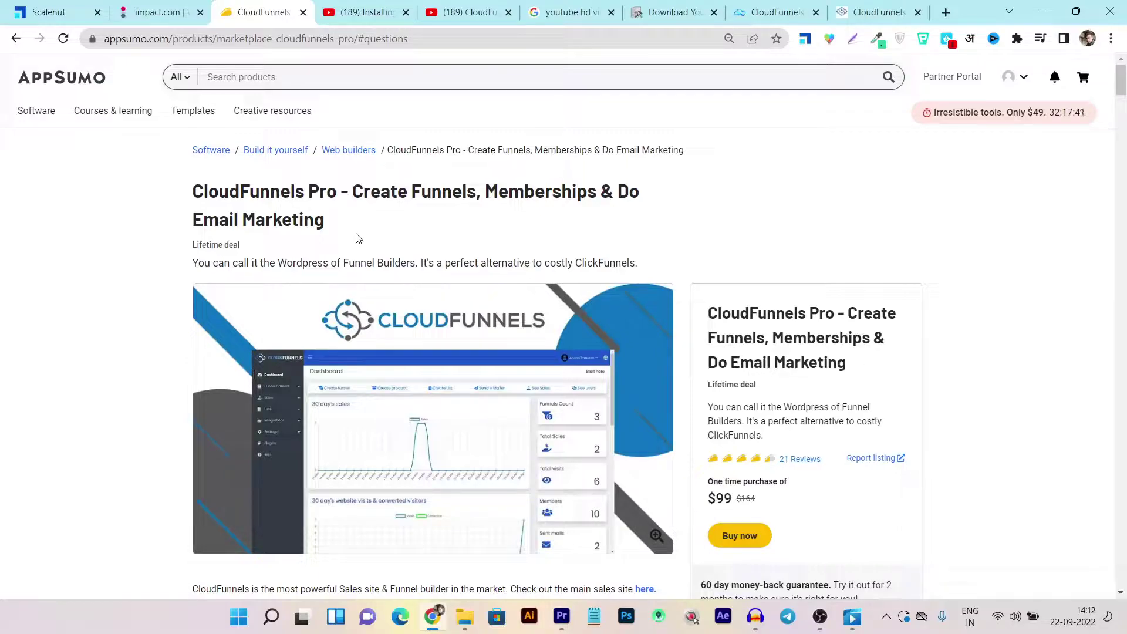
scroll(560, 246, "down", 2)
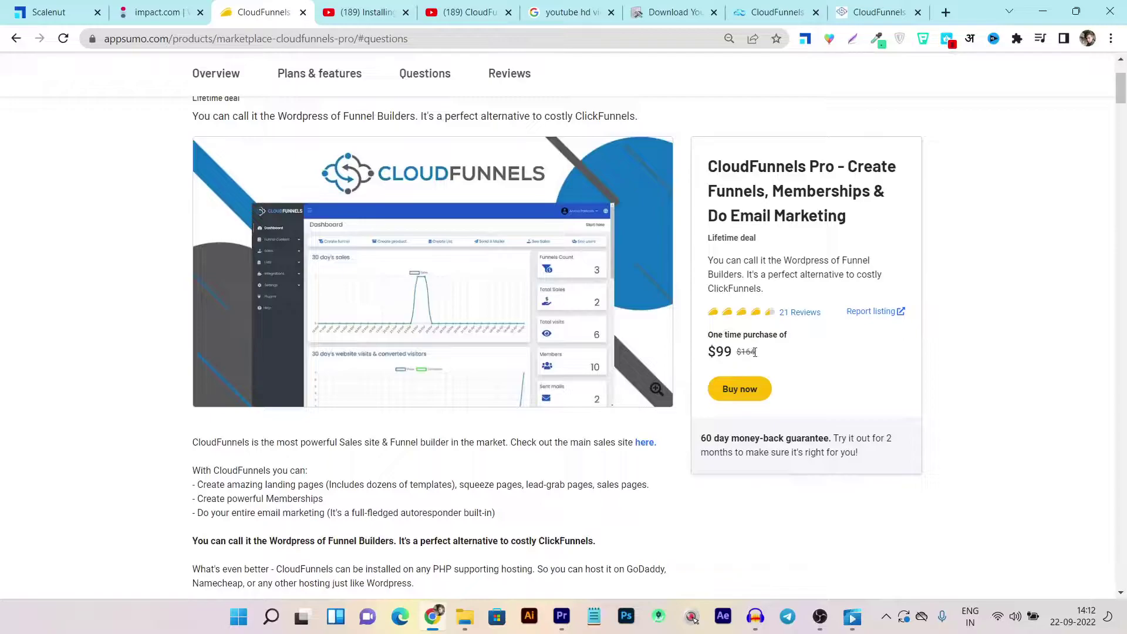
scroll(731, 360, "up", 2)
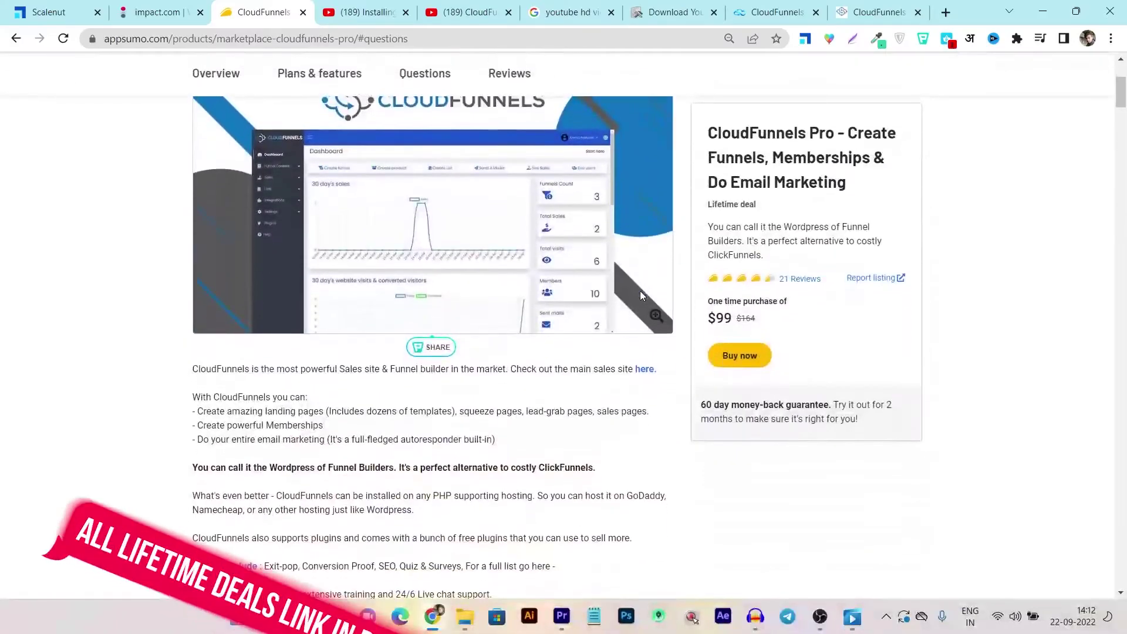
scroll(642, 295, "down", 1)
scroll(526, 320, "up", 7)
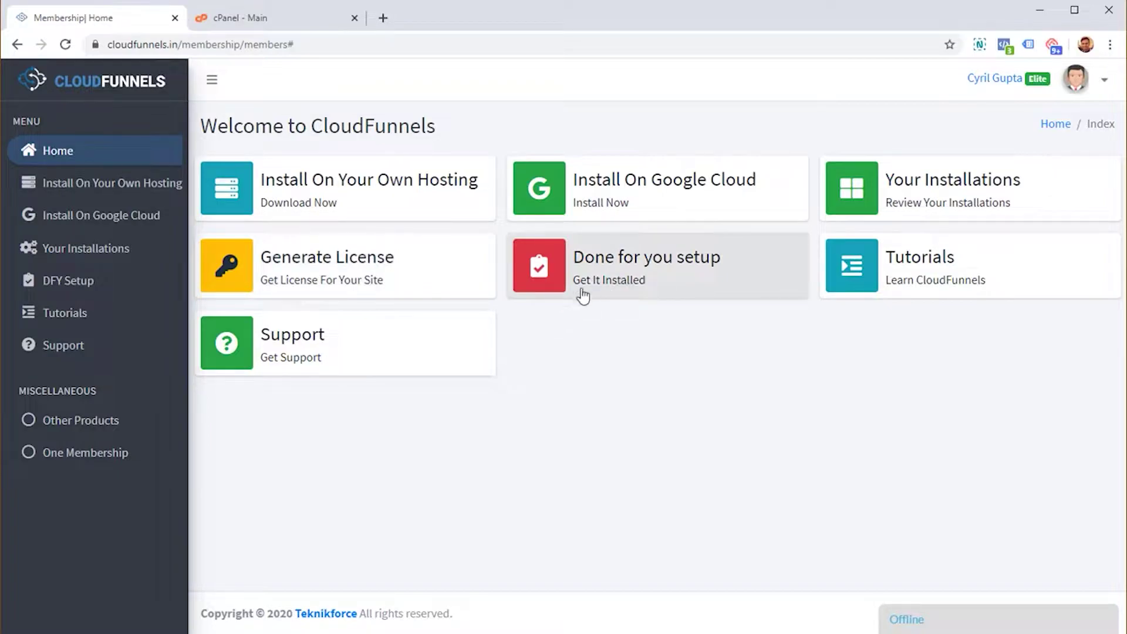
Download the CloudFunnels script from the page for installing on your own hosting, and show the downloaded zip in its folder.
left_click(347, 187)
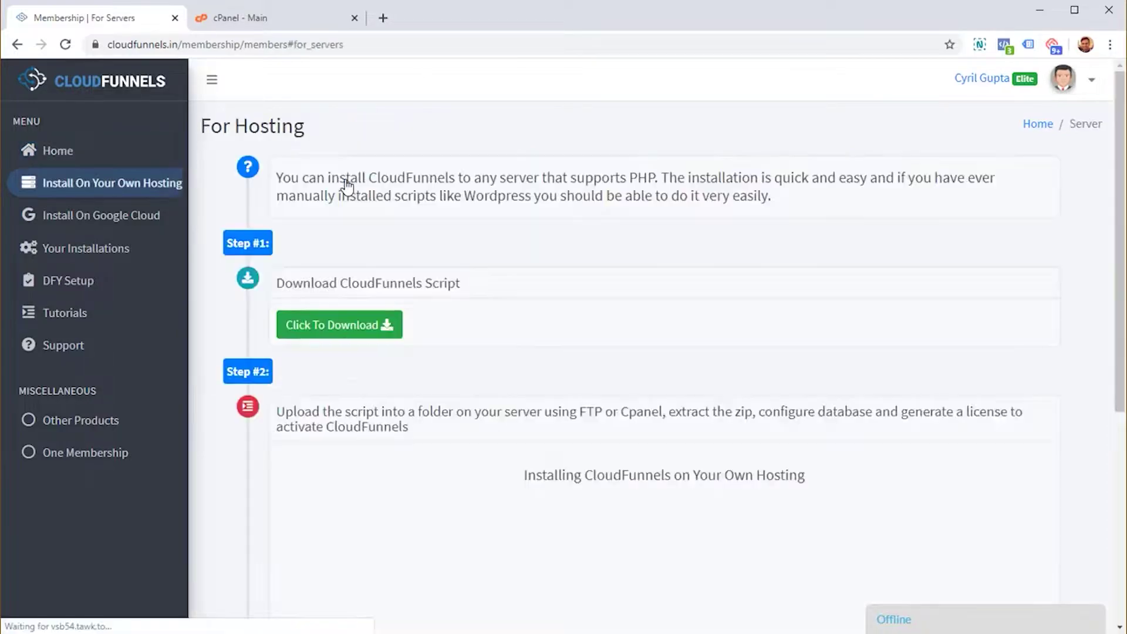
scroll(450, 305, "down", 1)
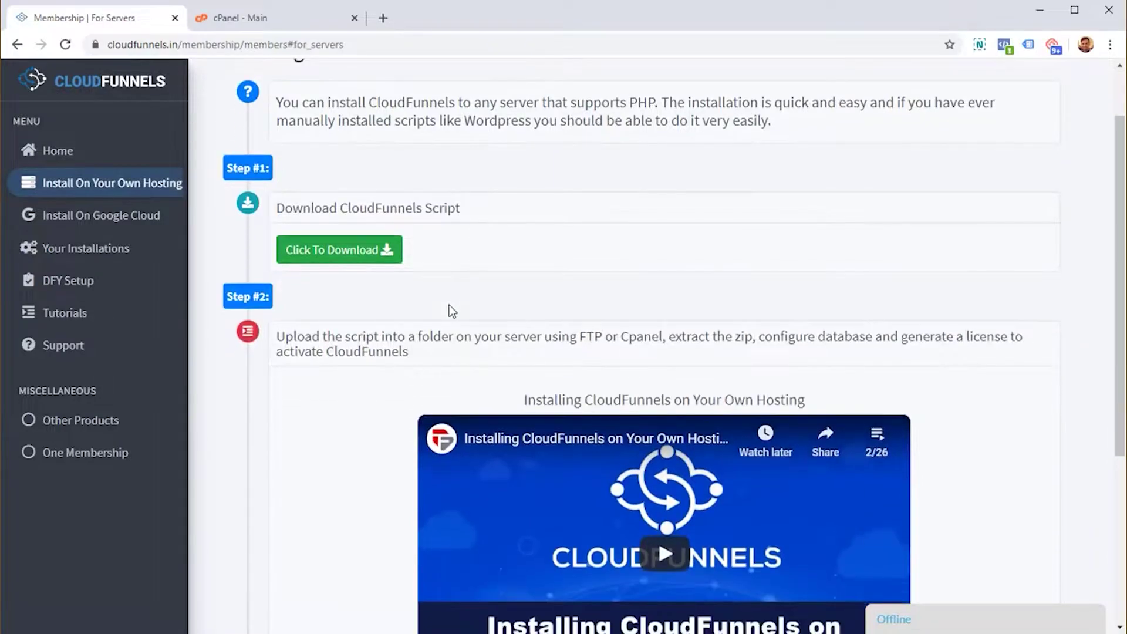
scroll(449, 305, "up", 1)
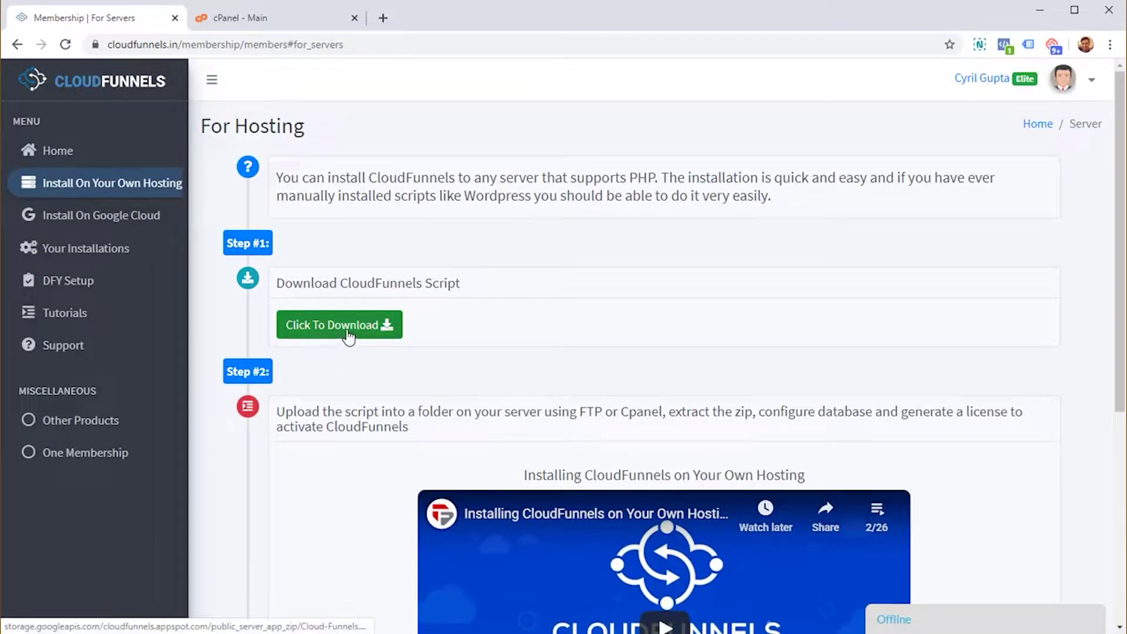
scroll(443, 278, "down", 4)
scroll(326, 276, "up", 4)
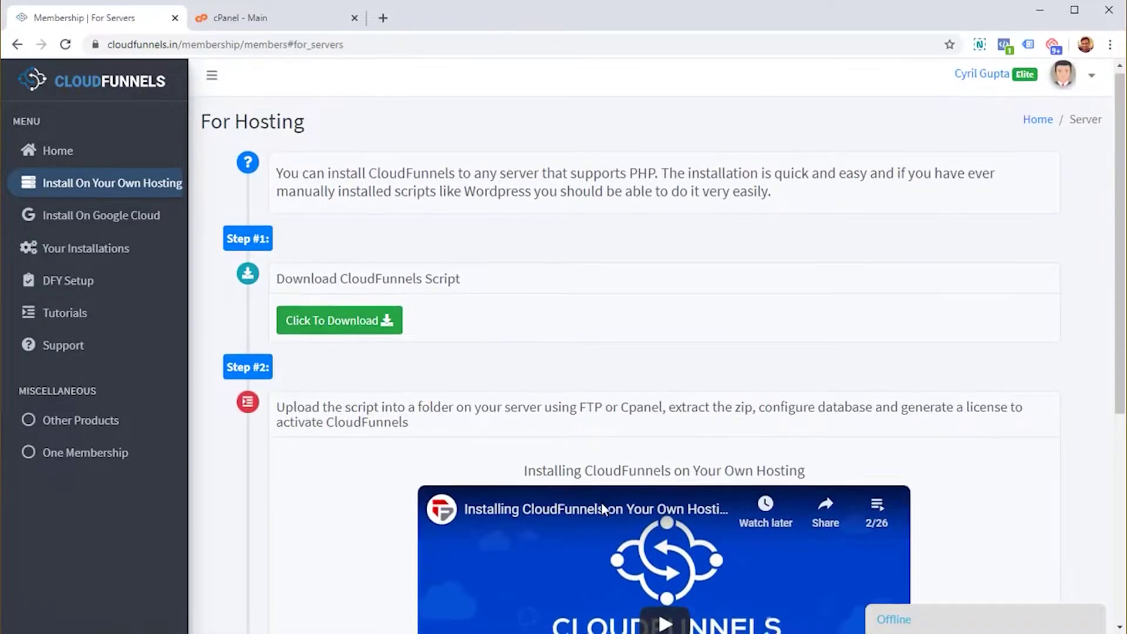
scroll(601, 502, "down", 2)
left_click_drag(566, 324, 721, 326)
left_click(361, 351)
scroll(343, 353, "up", 2)
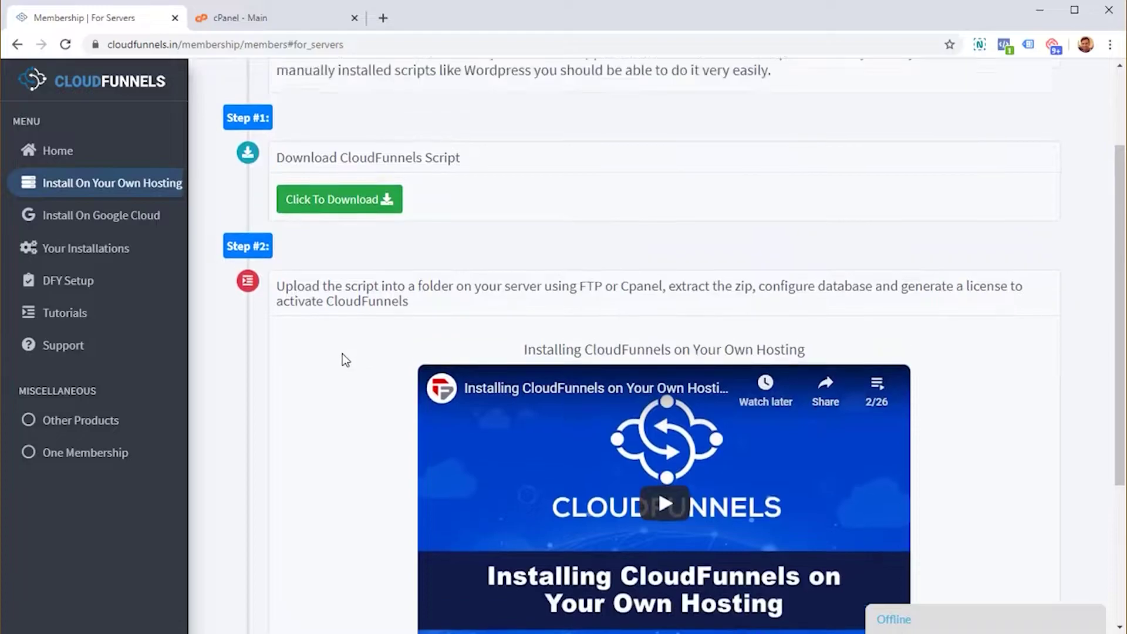
left_click(346, 335)
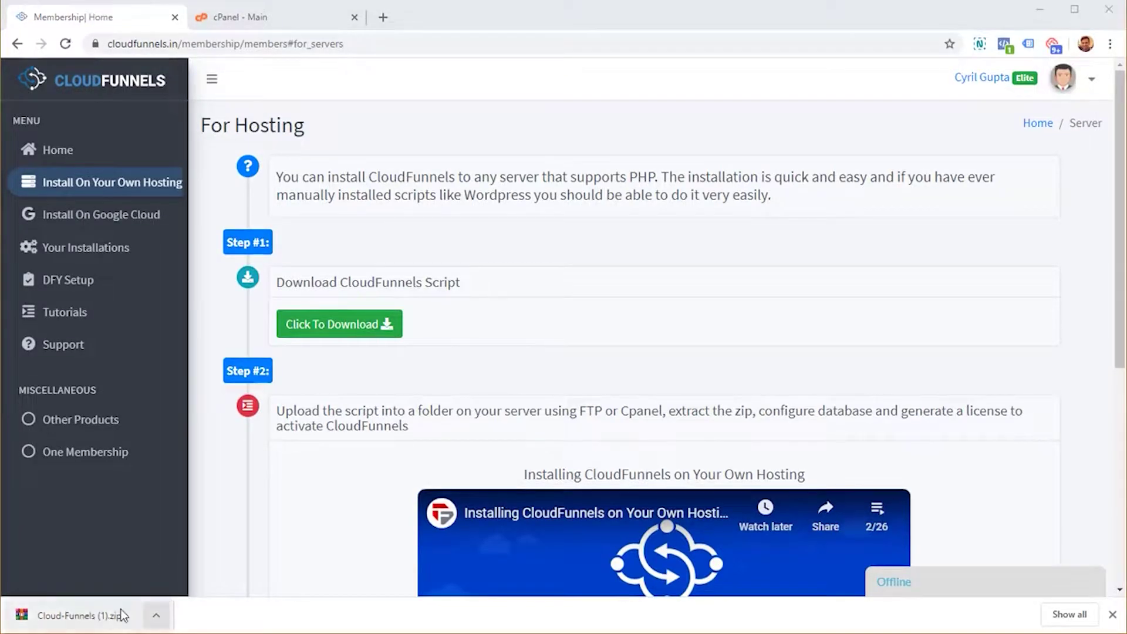
left_click(156, 617)
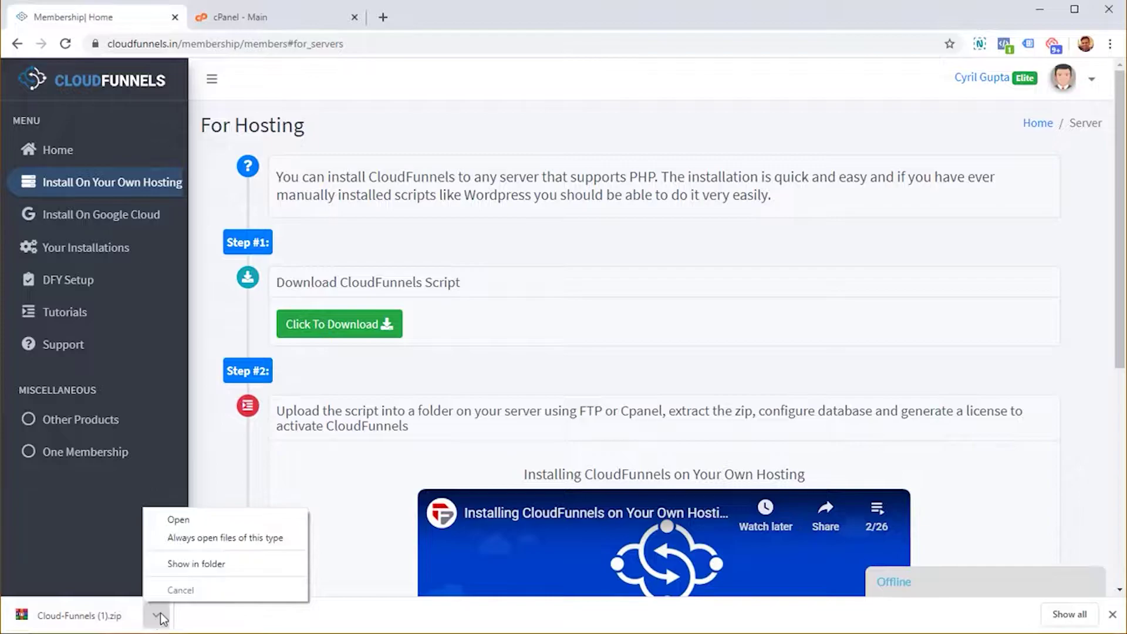
left_click(187, 568)
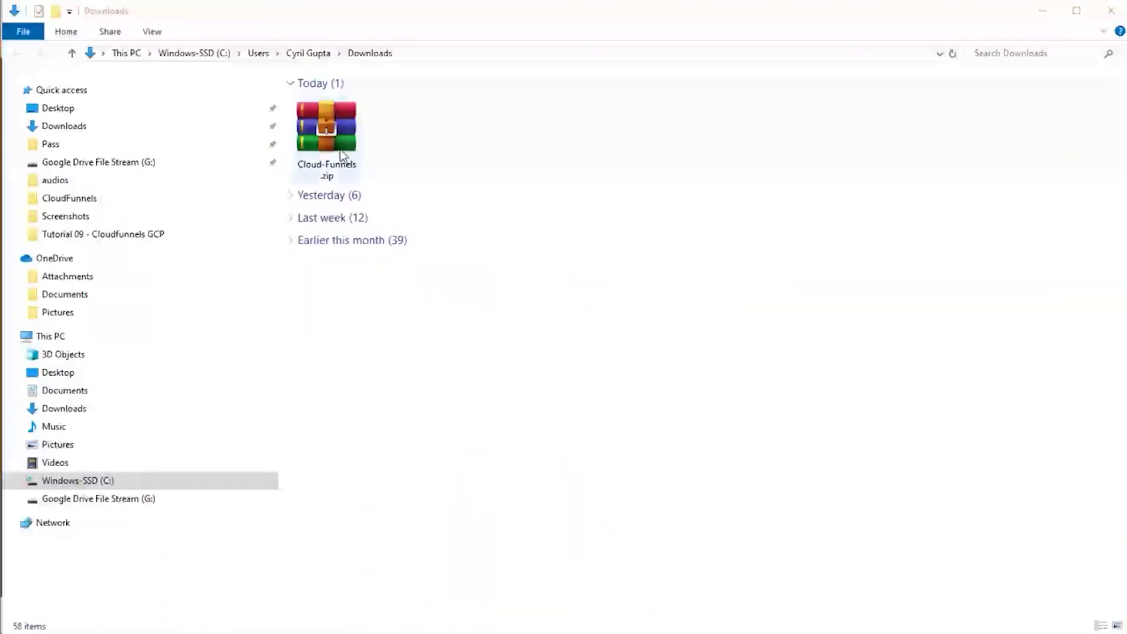
Switch to cPanel in the browser and open the public_html folder in its File Manager.
key("alt+Tab")
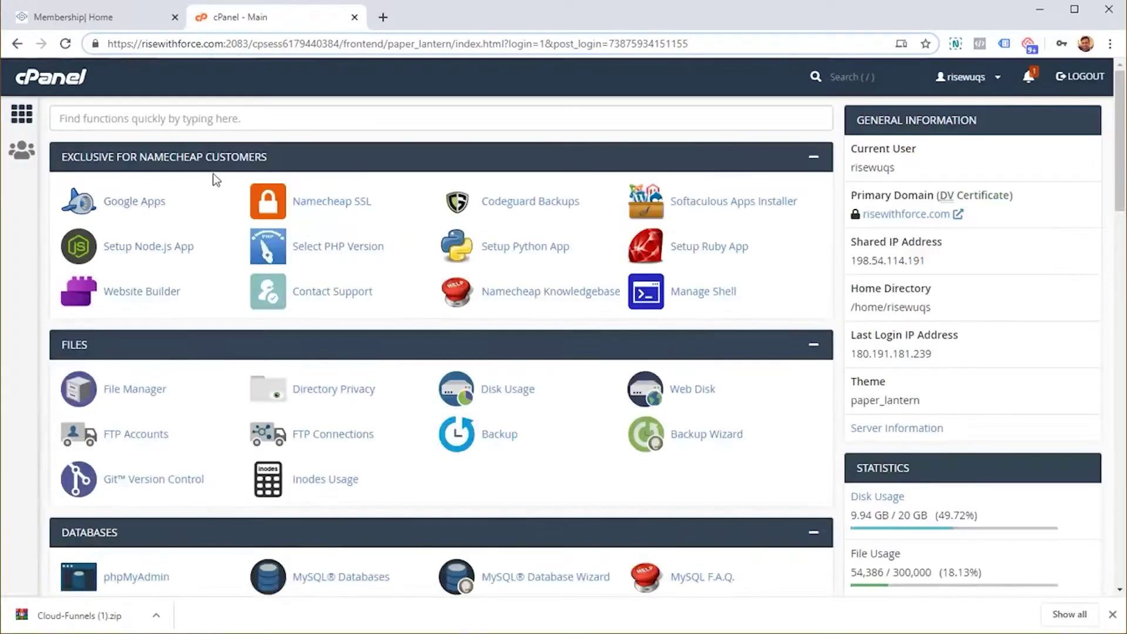
left_click(122, 397)
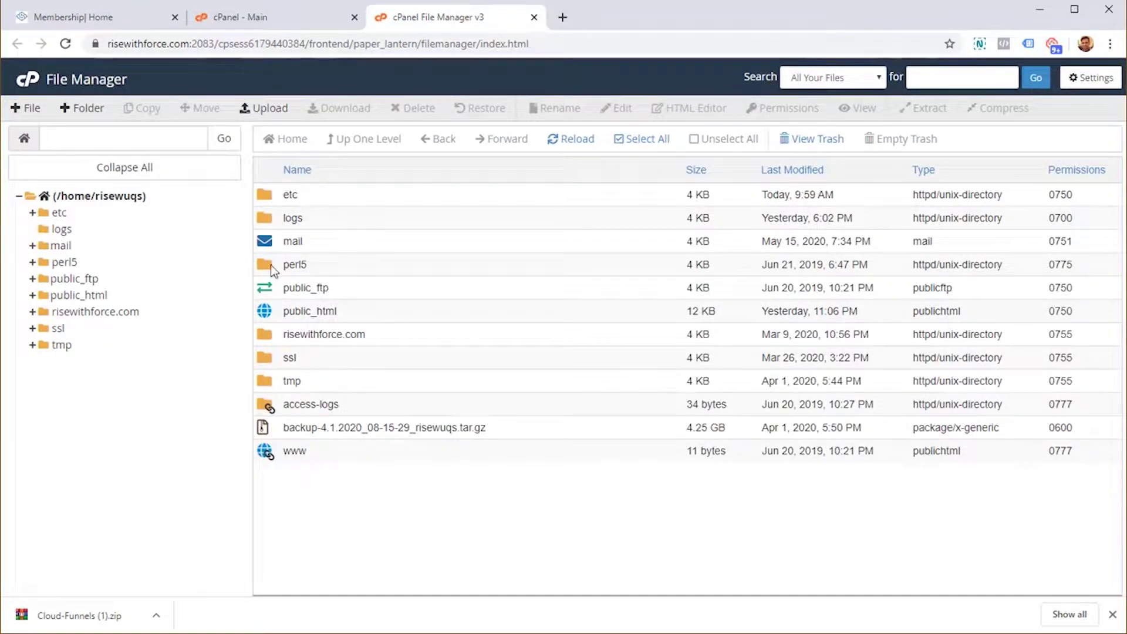
left_click(355, 316)
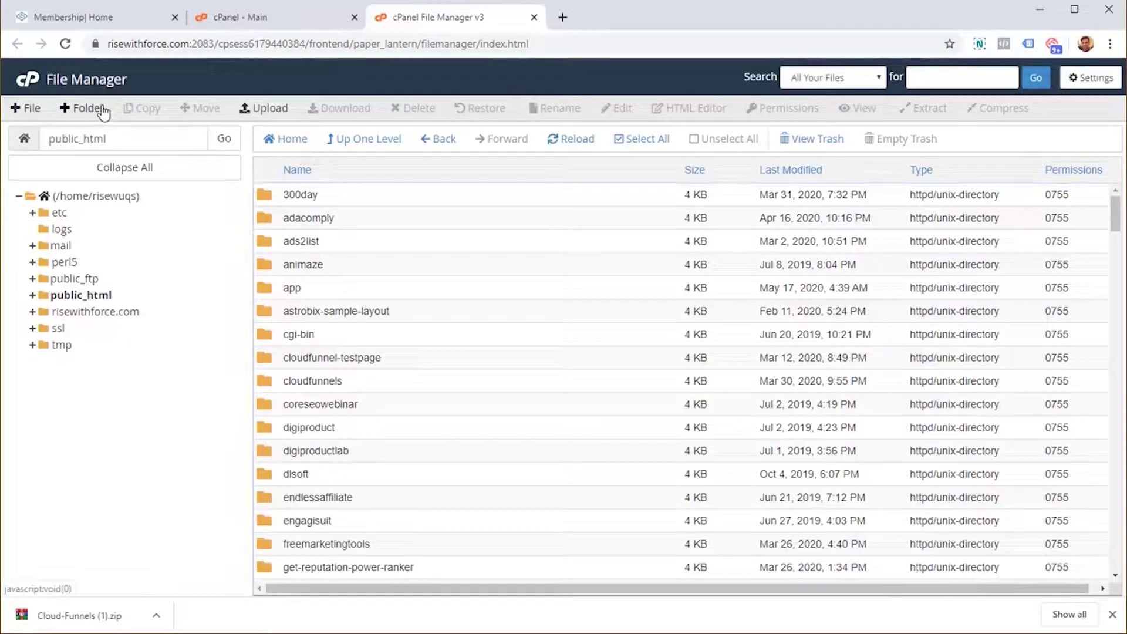
Create a new folder named cfinstallation inside public_html.
left_click(84, 108)
type("cl")
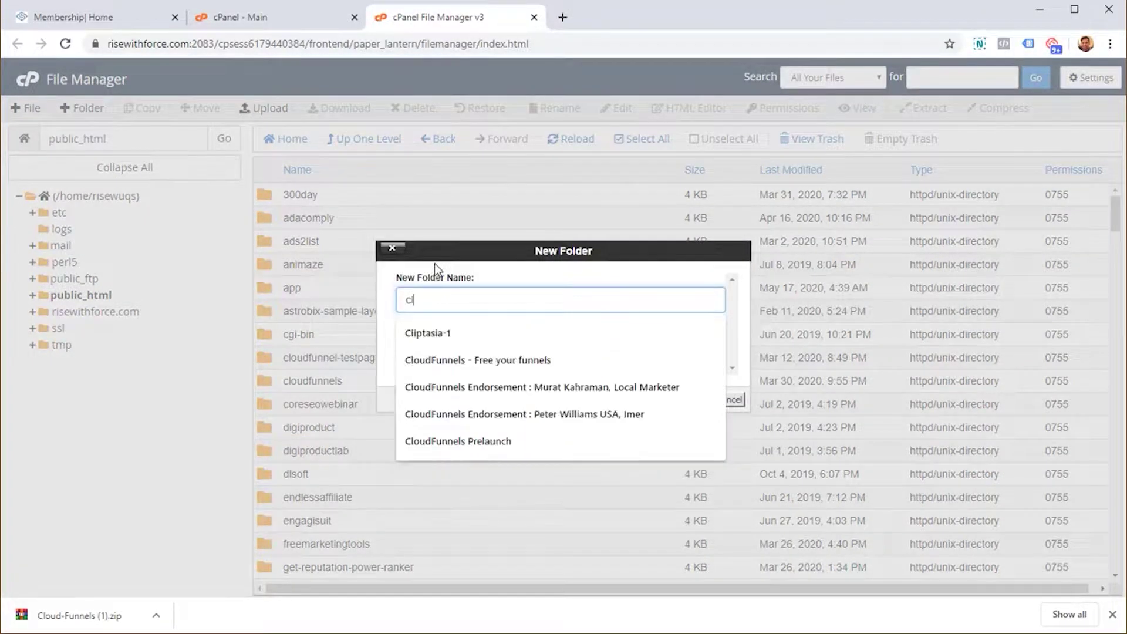
key("BackSpace")
type("finstallatio")
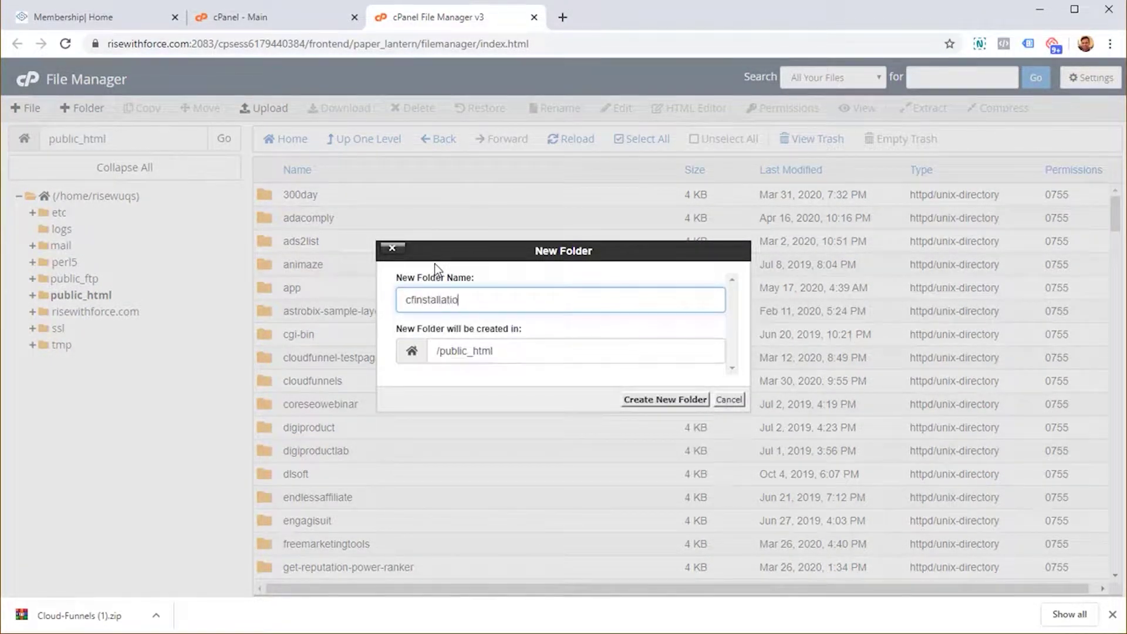
type("n")
key("Return")
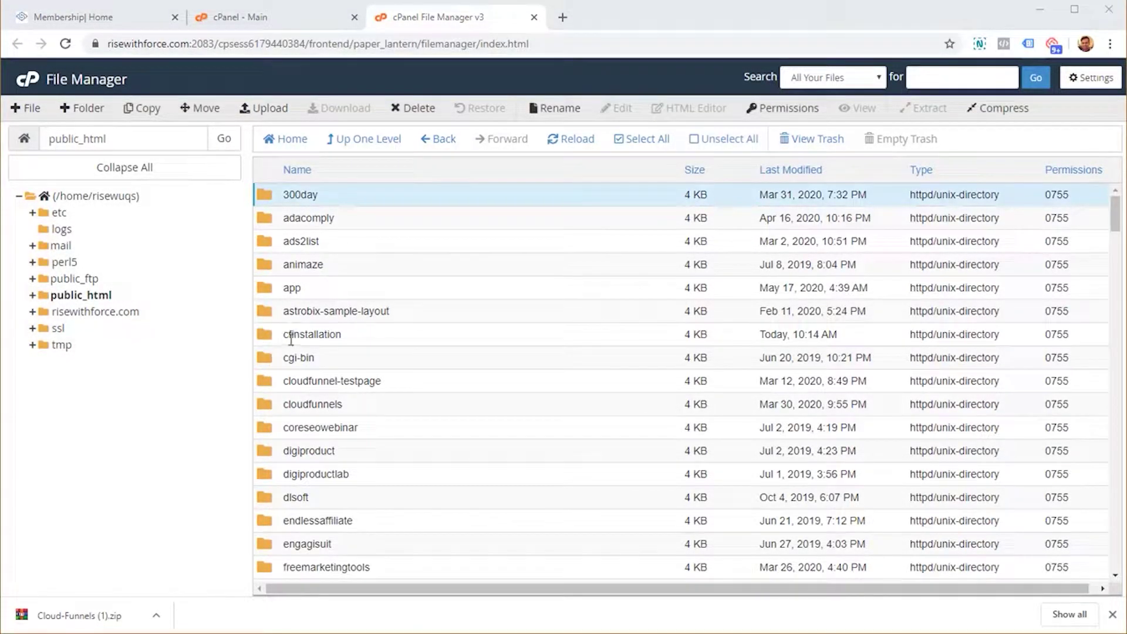
Open the cfinstallation folder in public_html.
scroll(296, 357, "down", 1)
scroll(300, 346, "up", 1)
left_click(307, 334)
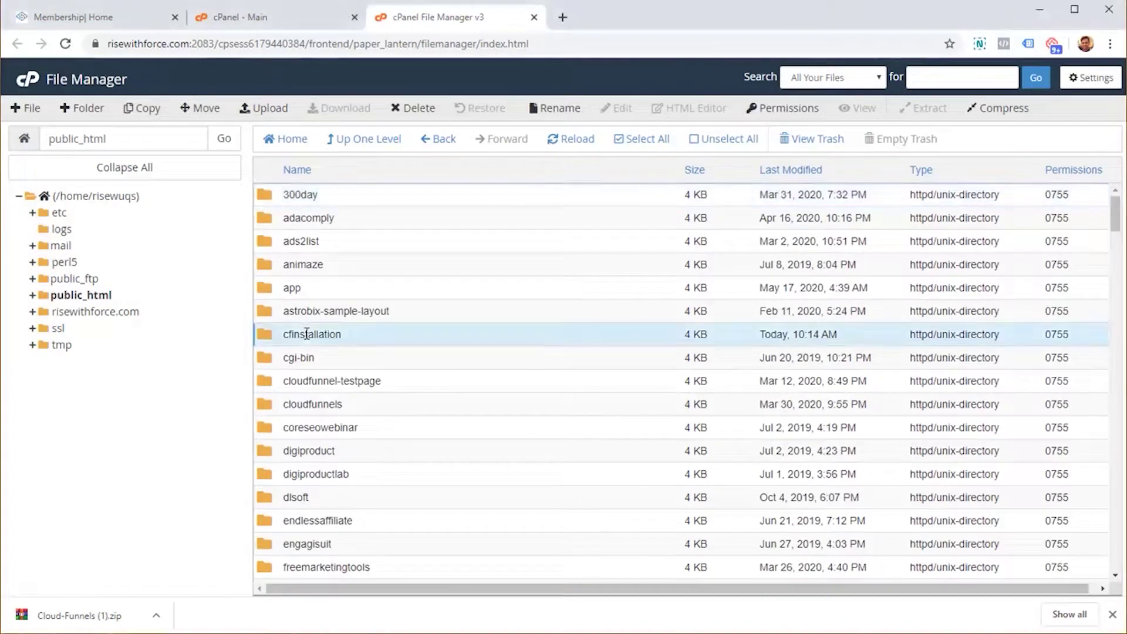
left_click(307, 334)
left_click(436, 333)
left_click(273, 334)
double_click(273, 333)
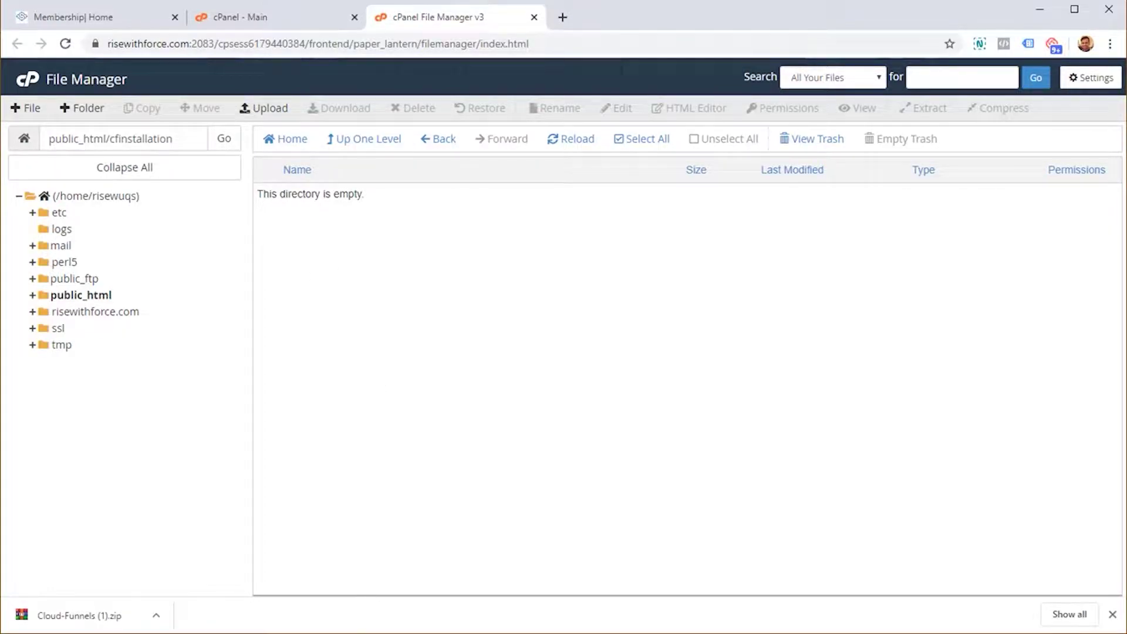
Upload Cloud-Funnels.zip from the Downloads folder into cfinstallation and reload the folder's file list.
left_click(264, 110)
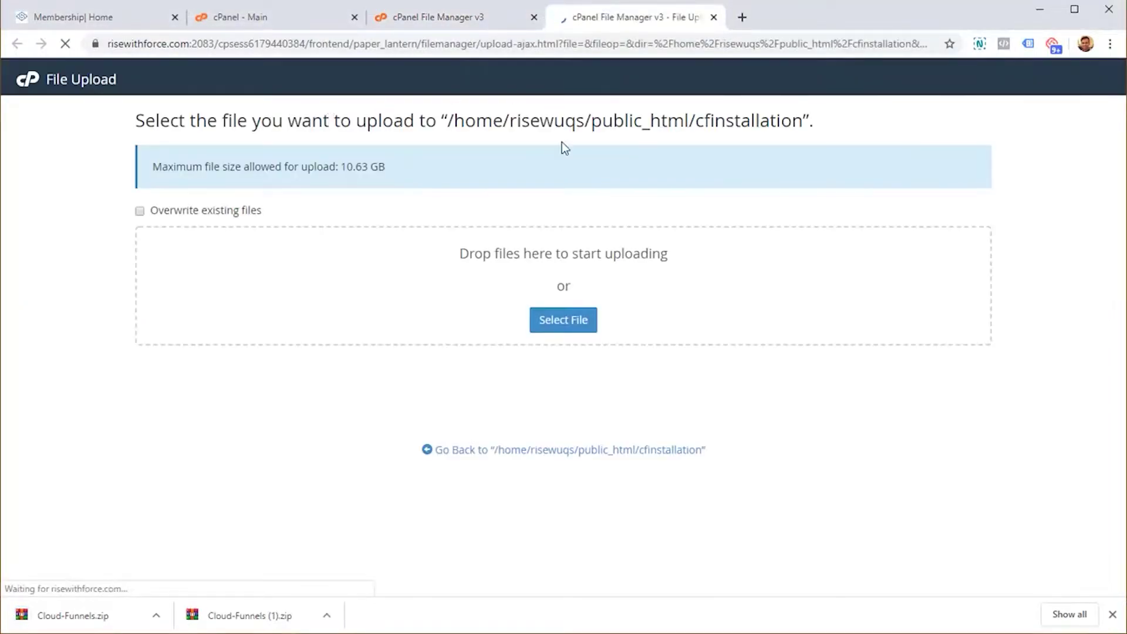
key("alt+Tab")
key("alt+Tab")
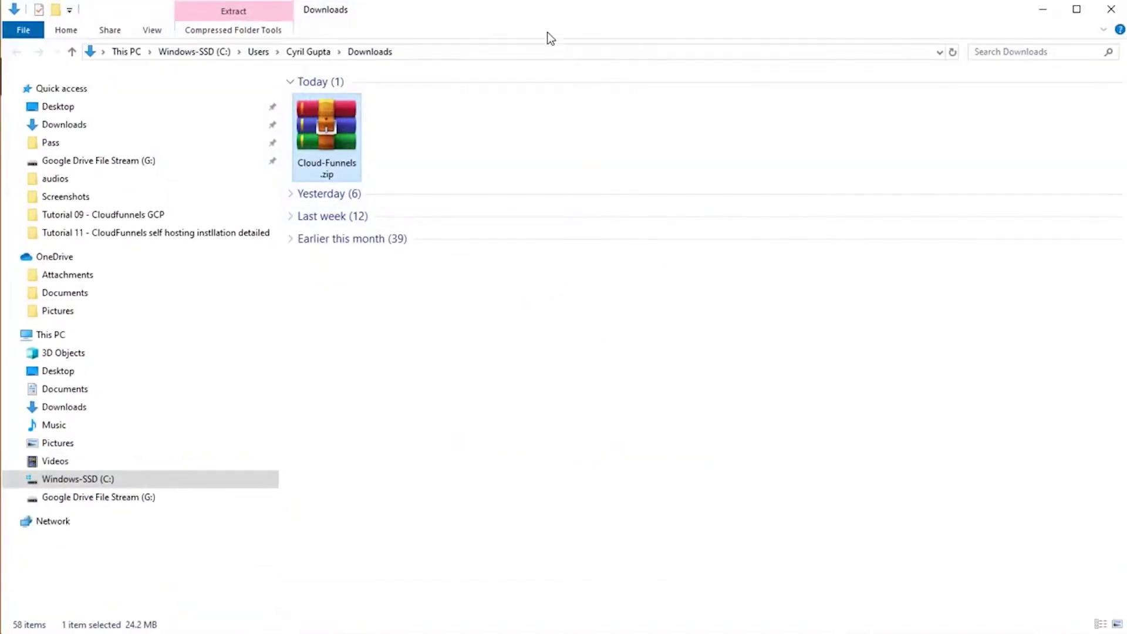
left_click_drag(548, 31, 1121, 258)
left_click_drag(1051, 235, 460, 300)
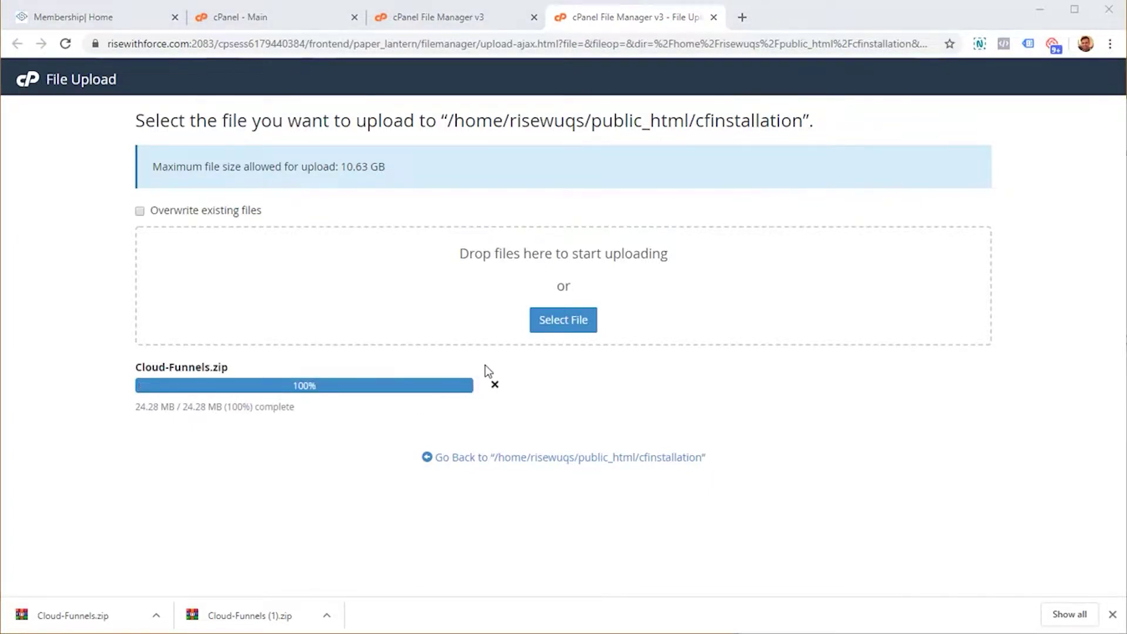
left_click(450, 23)
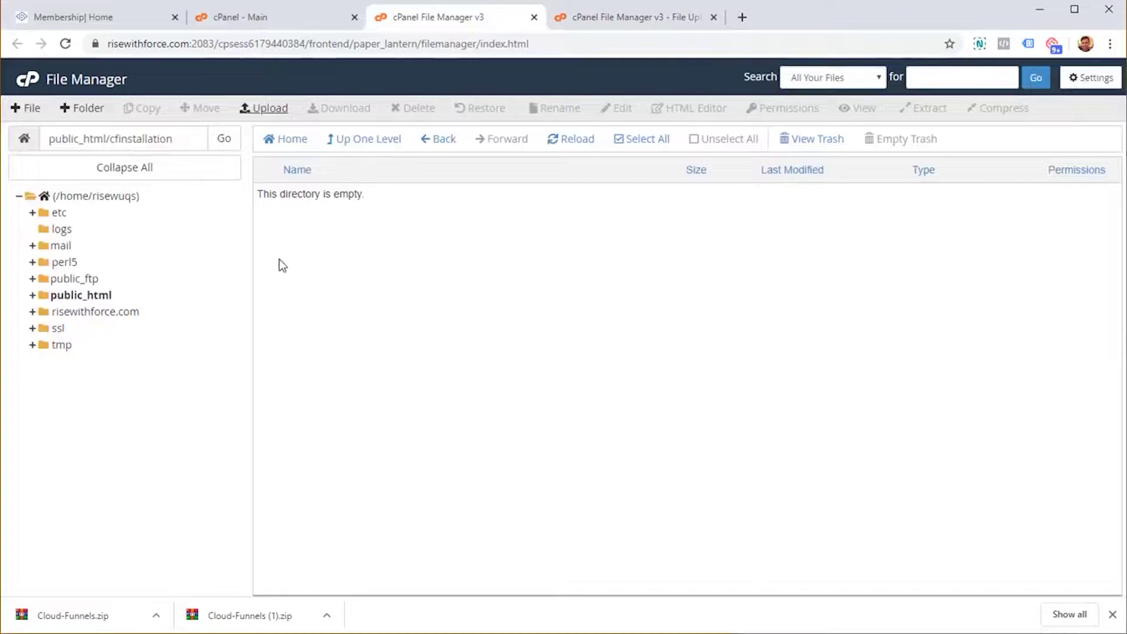
left_click(568, 151)
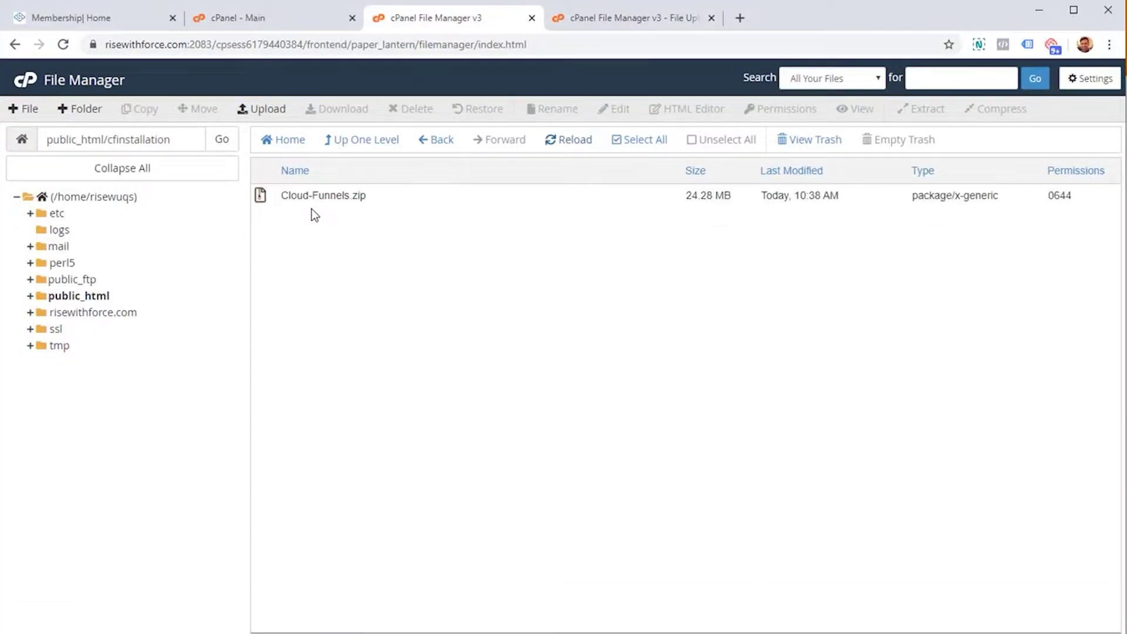
Extract Cloud-Funnels.zip into /public_html/cfinstallation and reload the file list.
left_click(355, 196)
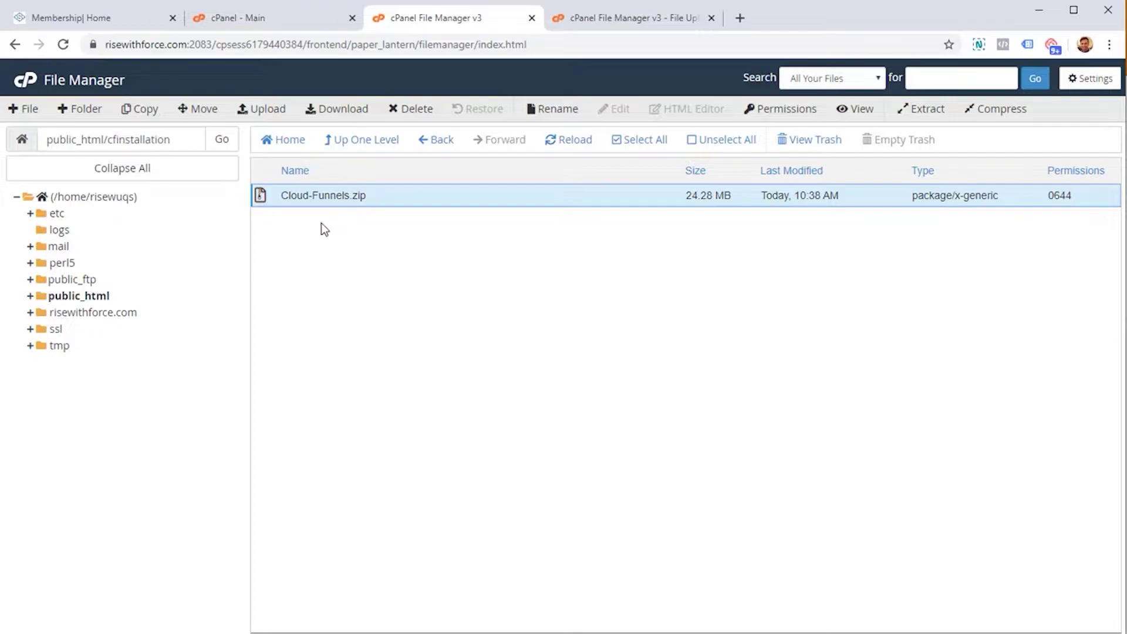
right_click(333, 200)
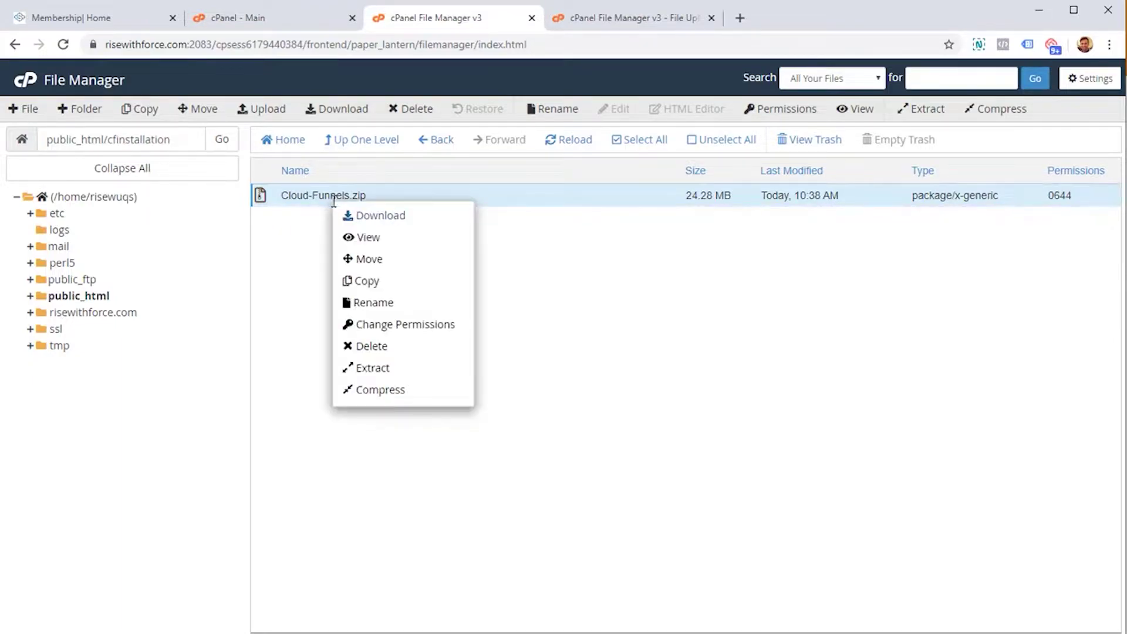
left_click(402, 376)
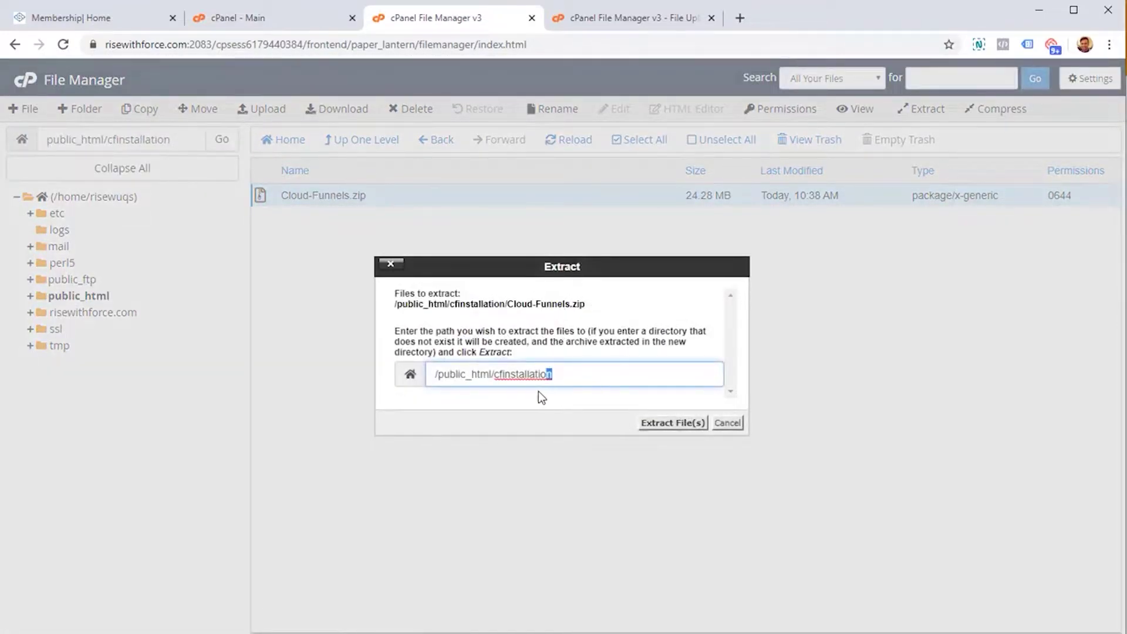
left_click_drag(537, 392, 498, 378)
left_click(586, 380)
left_click(656, 425)
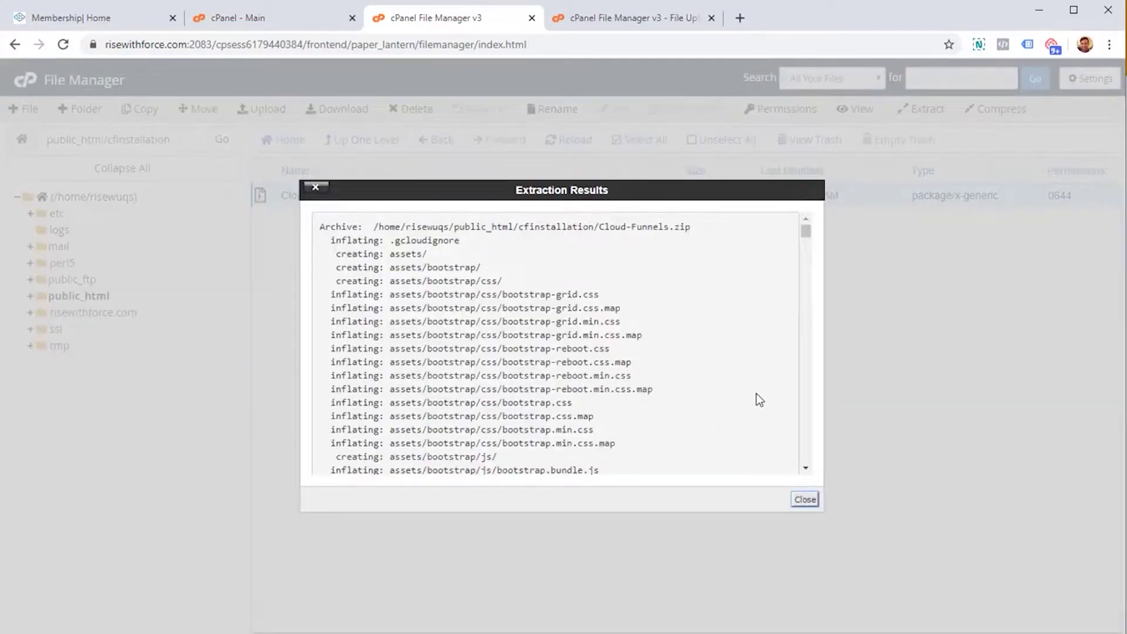
scroll(760, 399, "down", 3)
left_click(805, 500)
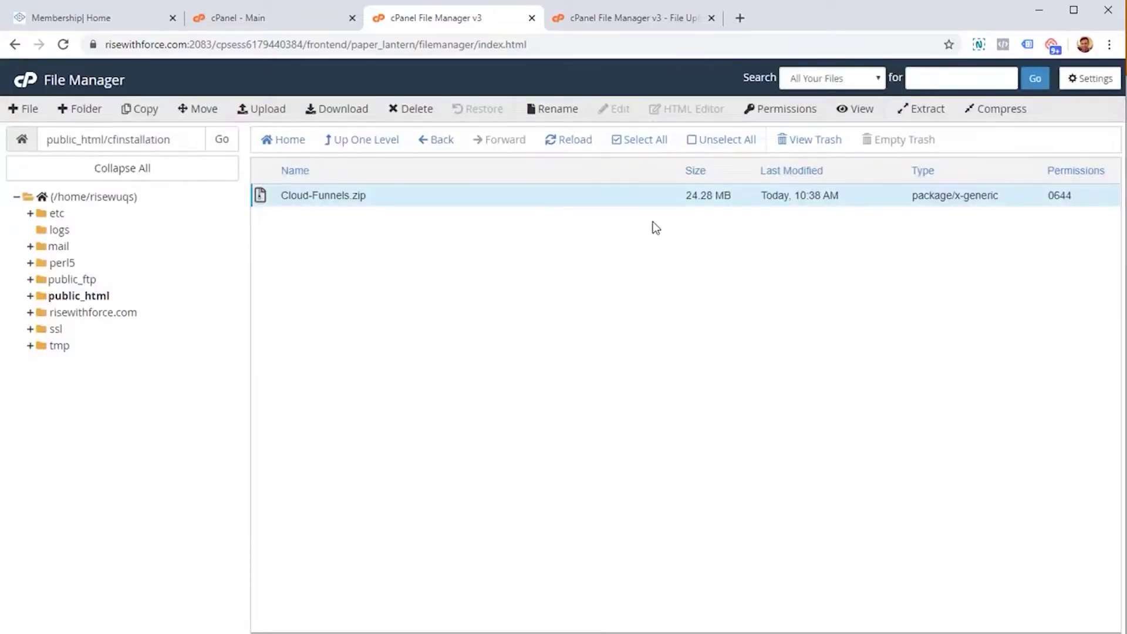
left_click(558, 141)
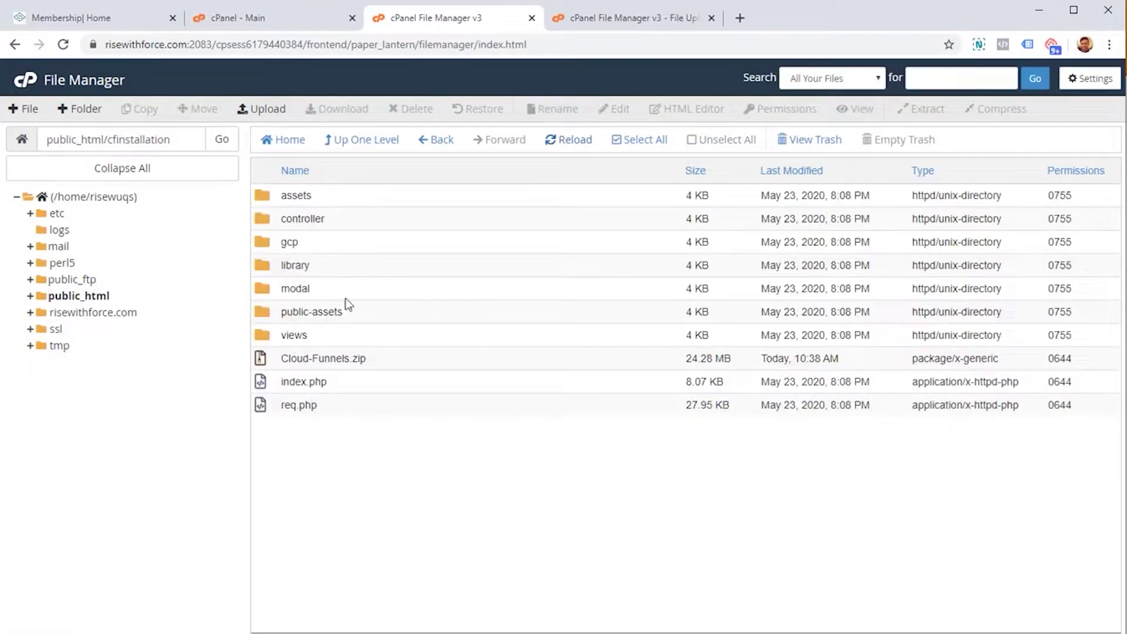
Delete Cloud-Funnels.zip from the cfinstallation folder permanently, skipping the trash.
left_click(353, 355)
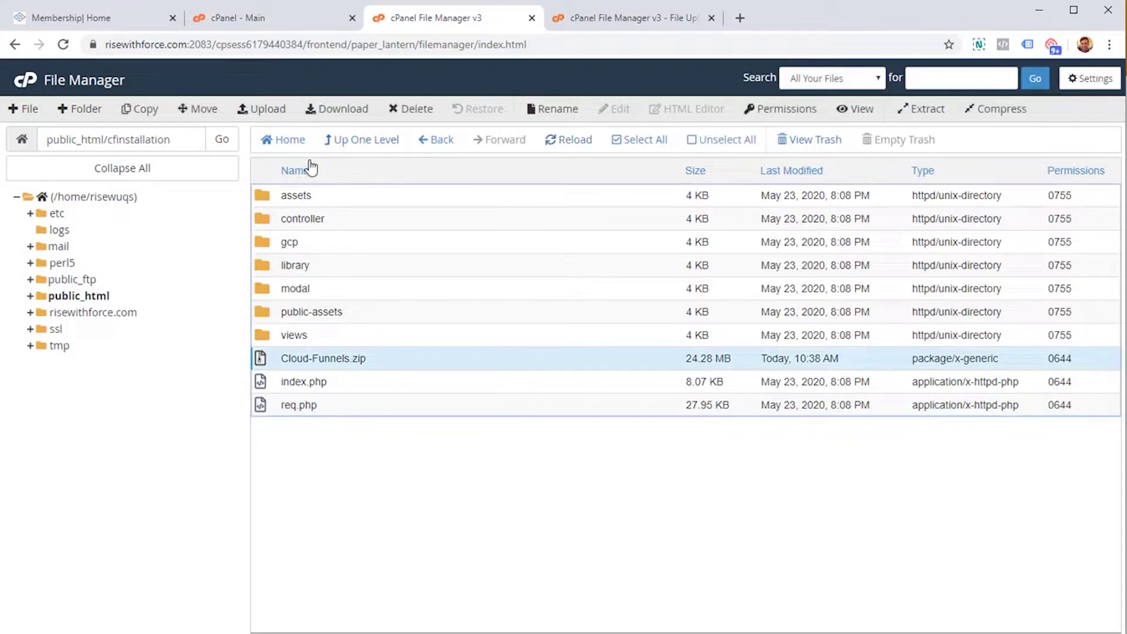
left_click(414, 111)
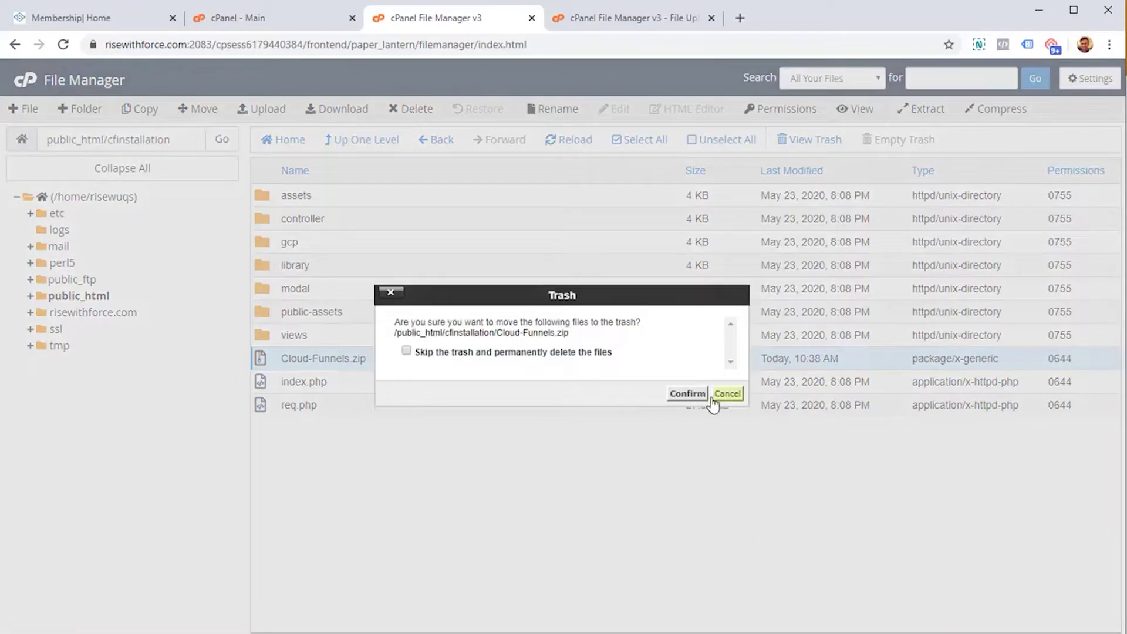
left_click(608, 356)
left_click(671, 398)
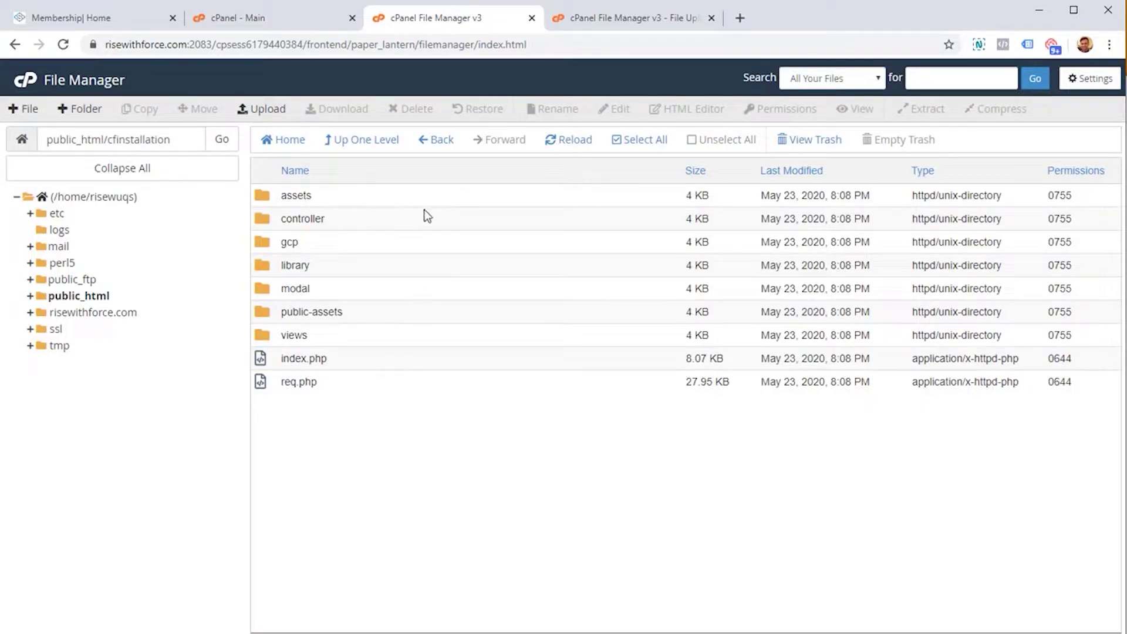
Open risewithforce.com/cfinstallation in a new browser tab to start the CloudFunnels installer.
key("ctrl+t")
left_click(679, 41)
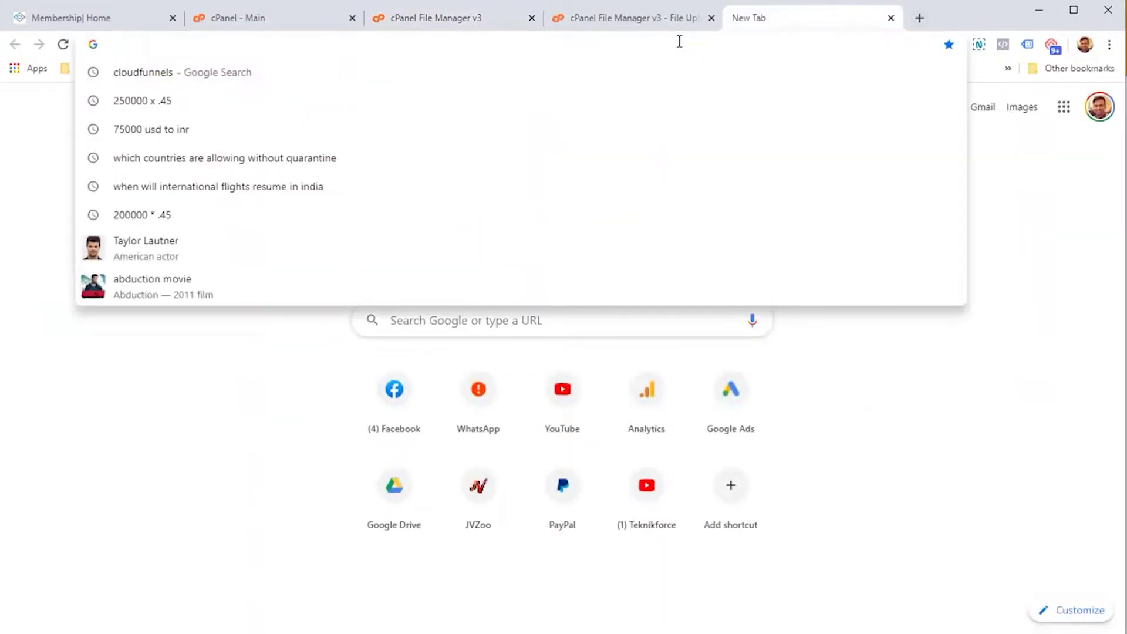
type("risewithforce.com/onemembership/webinar/")
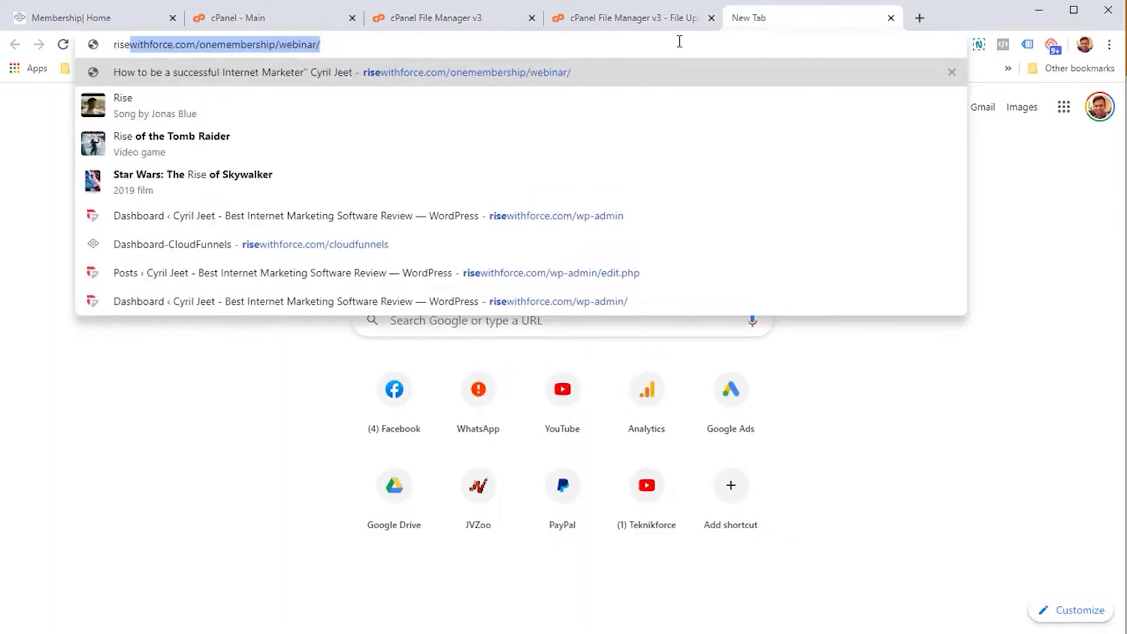
key("Right")
key("BackSpace")
key("BackSpace")
key("BackSpace")
key("BackSpace")
key("BackSpace")
key("BackSpace")
key("BackSpace")
key("BackSpace")
key("BackSpace")
key("BackSpace")
key("BackSpace")
key("BackSpace")
key("BackSpace")
key("BackSpace")
key("BackSpace")
key("BackSpace")
key("BackSpace")
key("BackSpace")
key("BackSpace")
key("BackSpace")
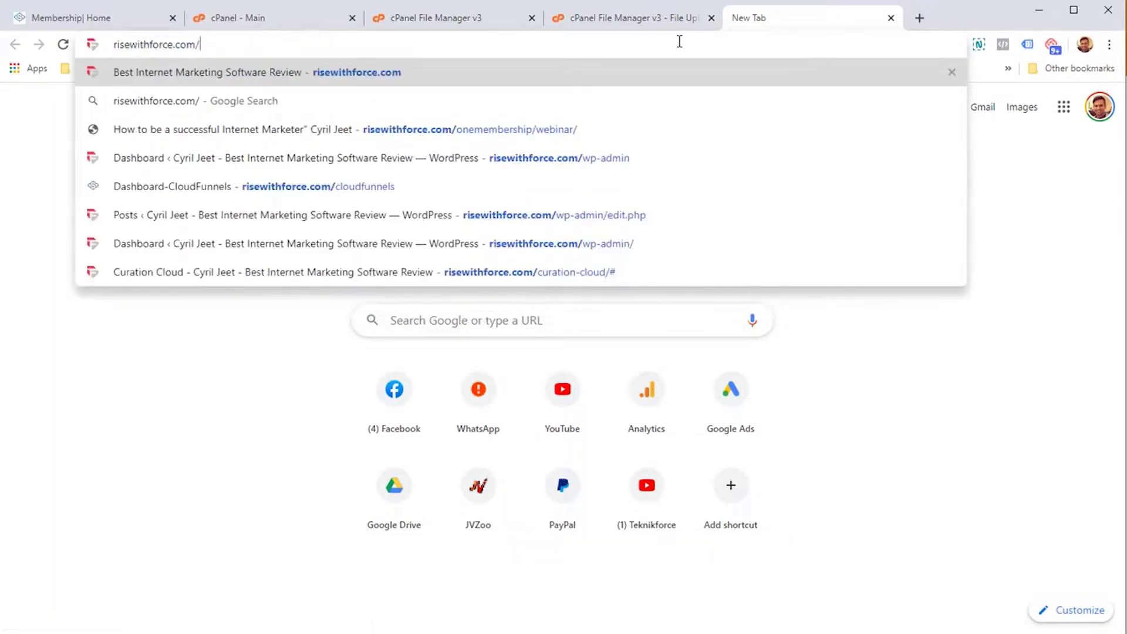
type("cfinstallation")
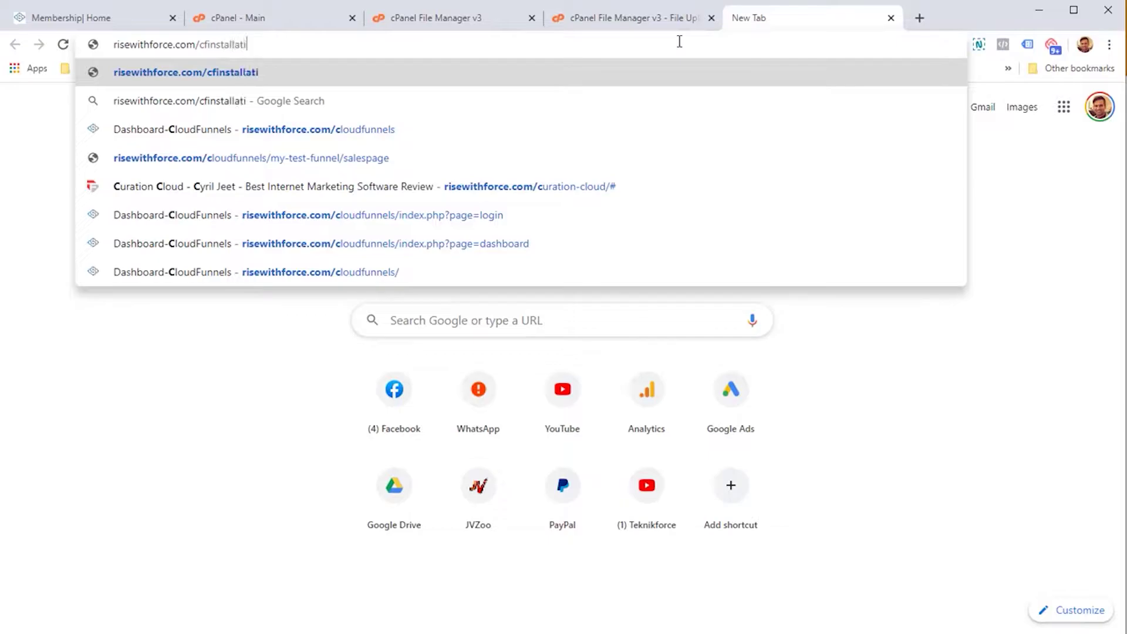
key("Return")
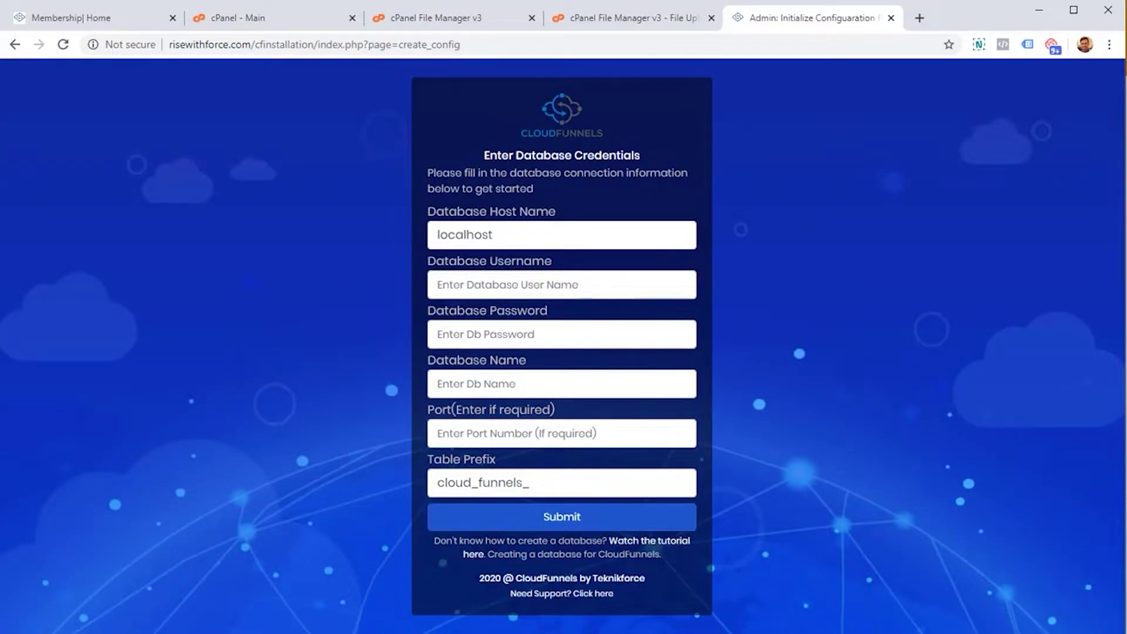
Examine the installer's database credential fields, from the host name down to the port and table prefix.
double_click(514, 229)
left_click(470, 283)
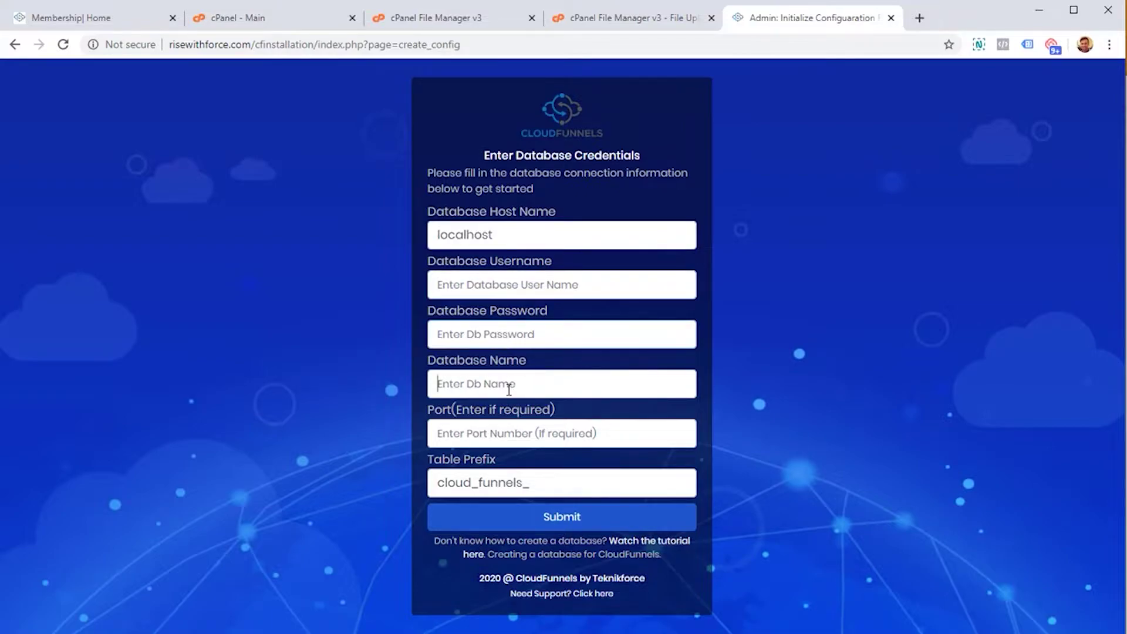
left_click(510, 434)
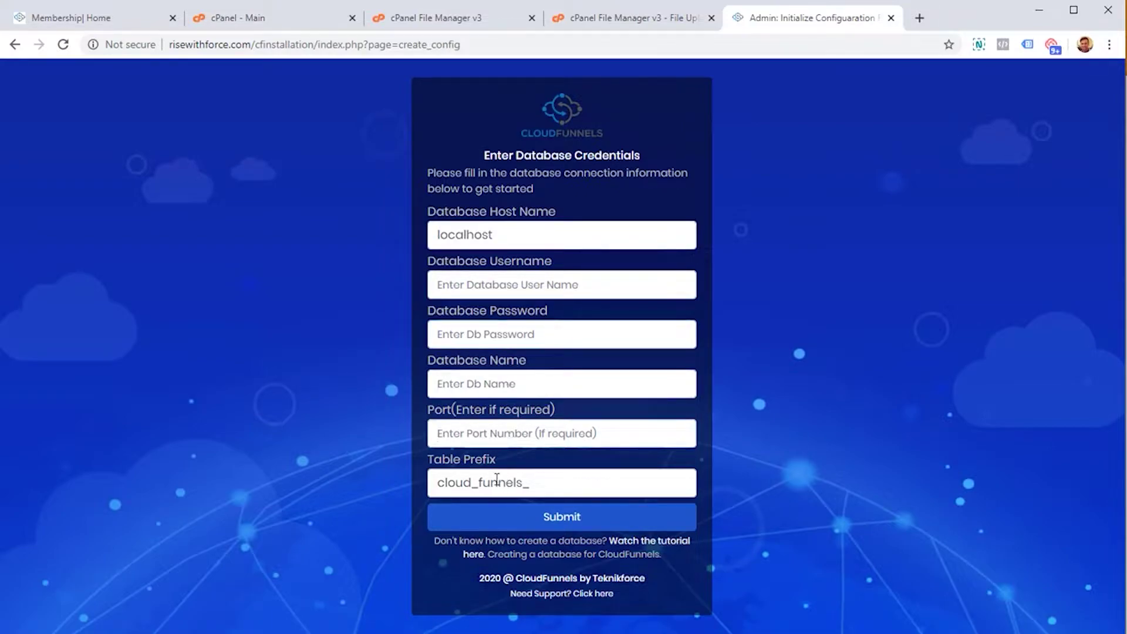
left_click(498, 482)
left_click_drag(655, 493, 434, 469)
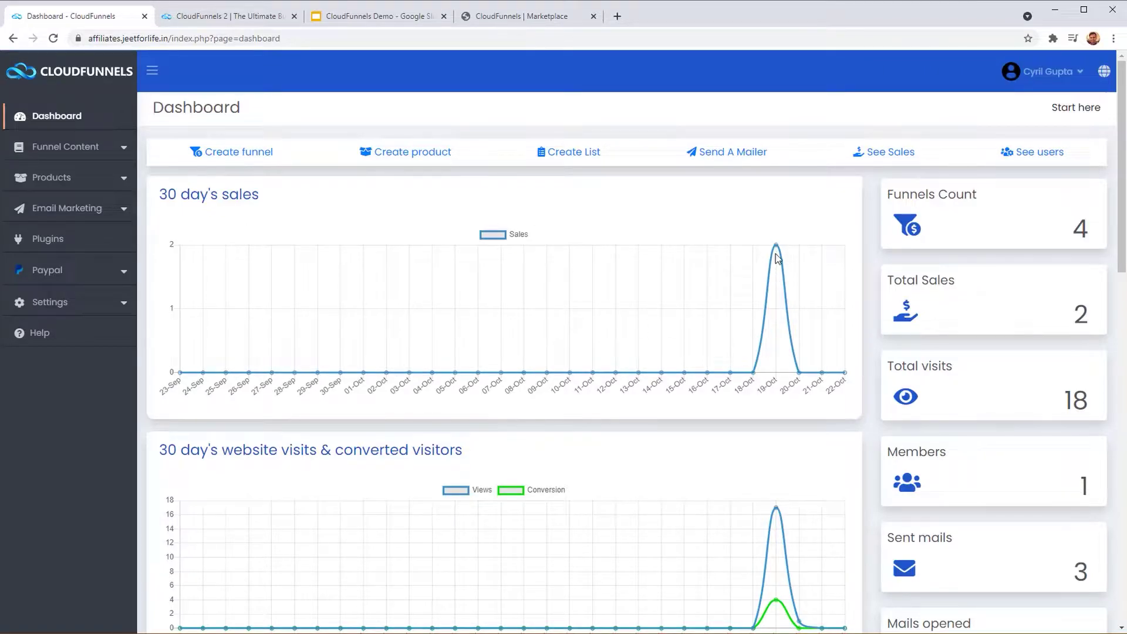
Review the dashboard's 30-day sales, visits, mail and membership charts, plus the latest funnels, sales and email sequences.
mouse_move(777, 250)
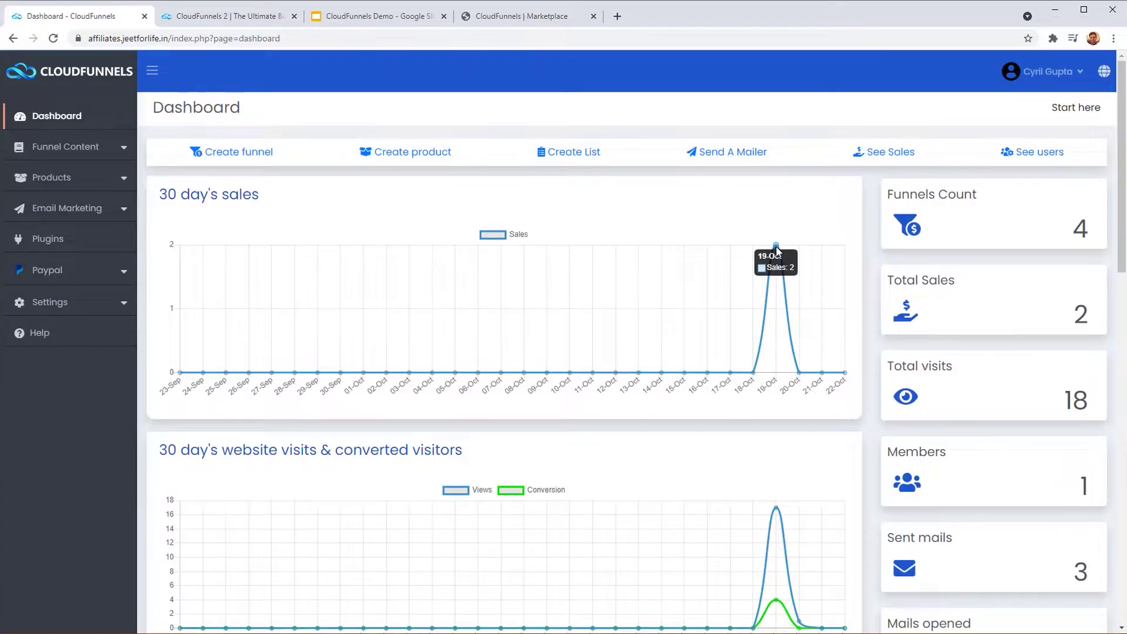
scroll(783, 328, "down", 4)
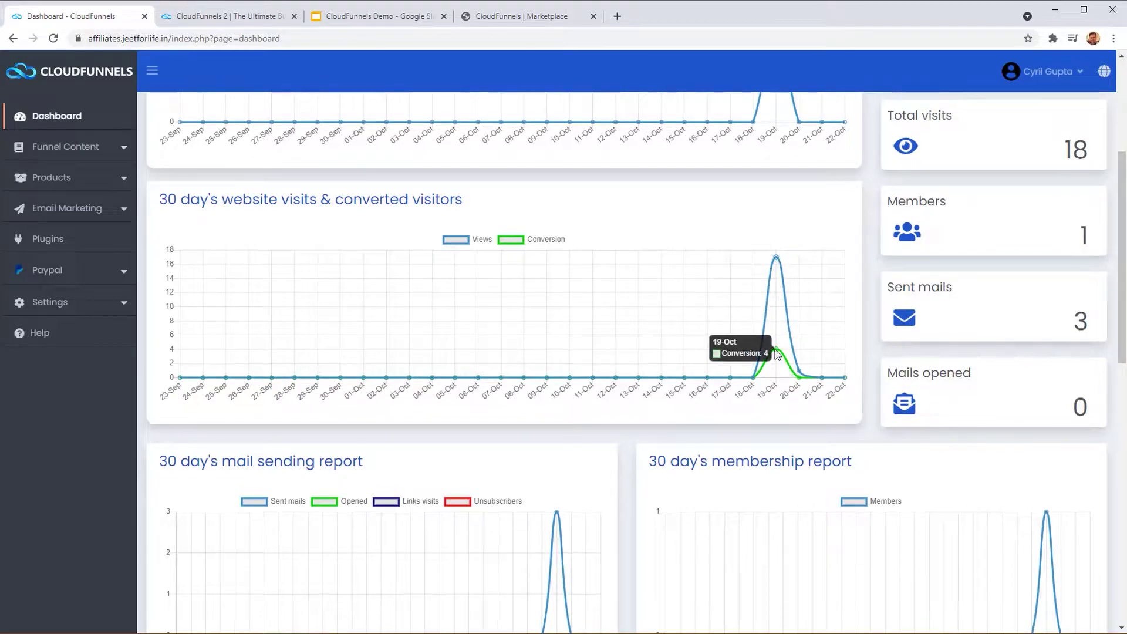
scroll(755, 364, "down", 3)
scroll(253, 341, "down", 1)
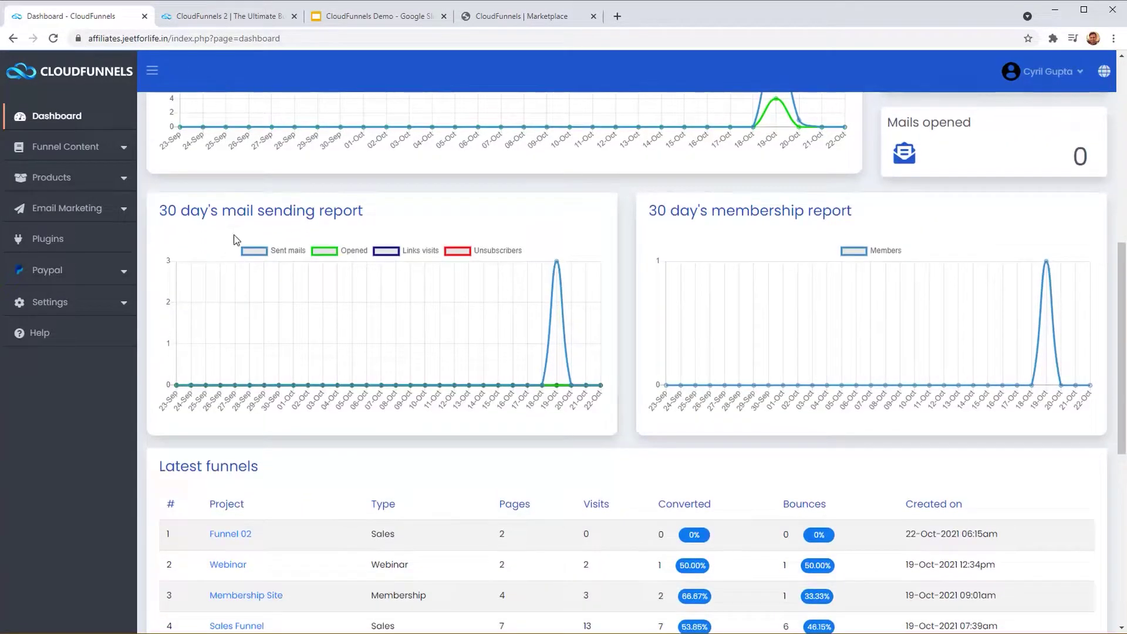
scroll(793, 232, "down", 1)
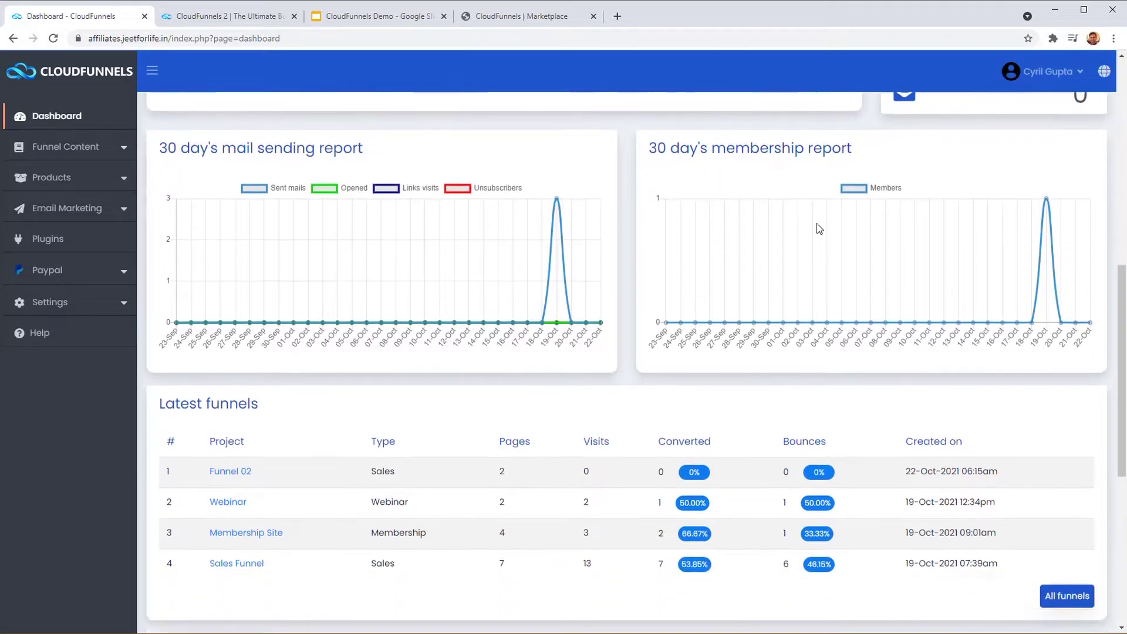
scroll(368, 415, "down", 3)
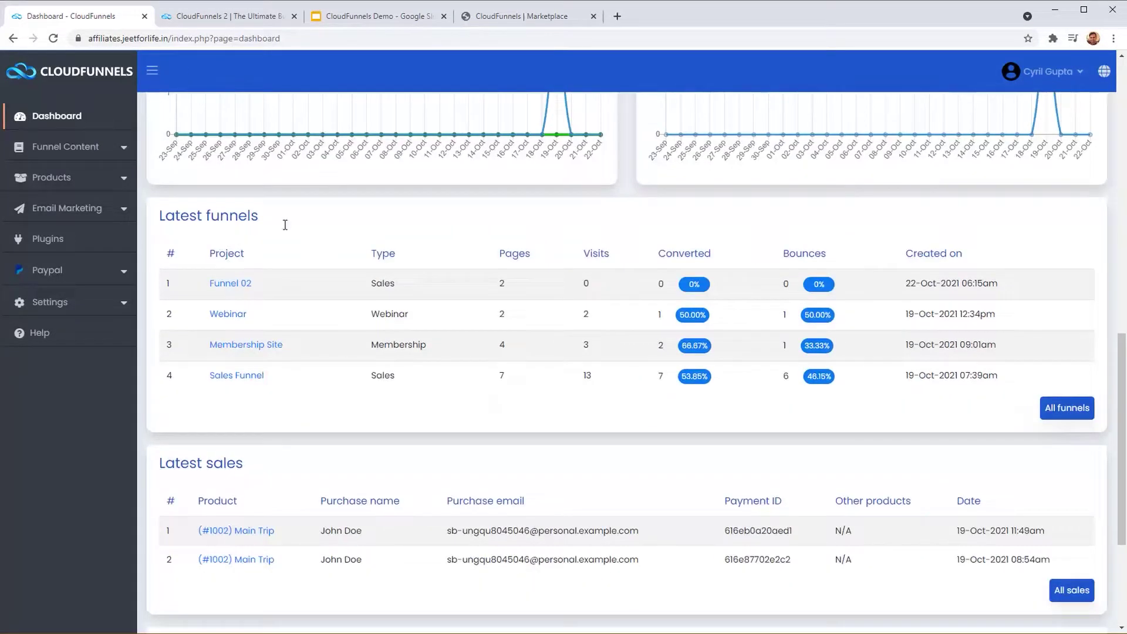
scroll(370, 398, "down", 3)
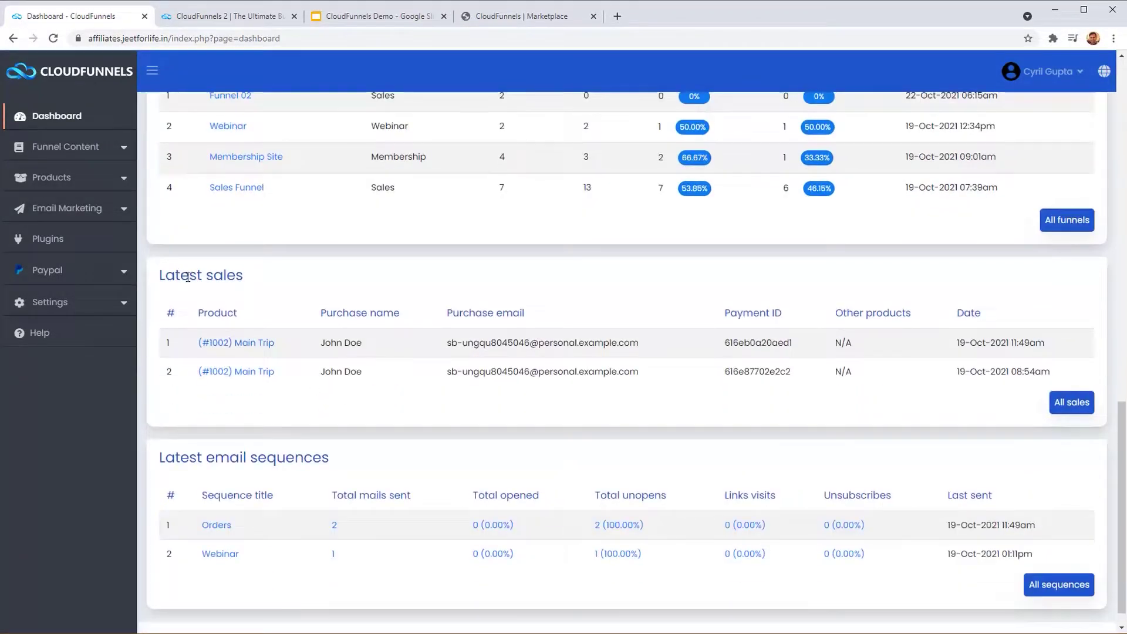
scroll(389, 450, "up", 12)
scroll(388, 450, "up", 2)
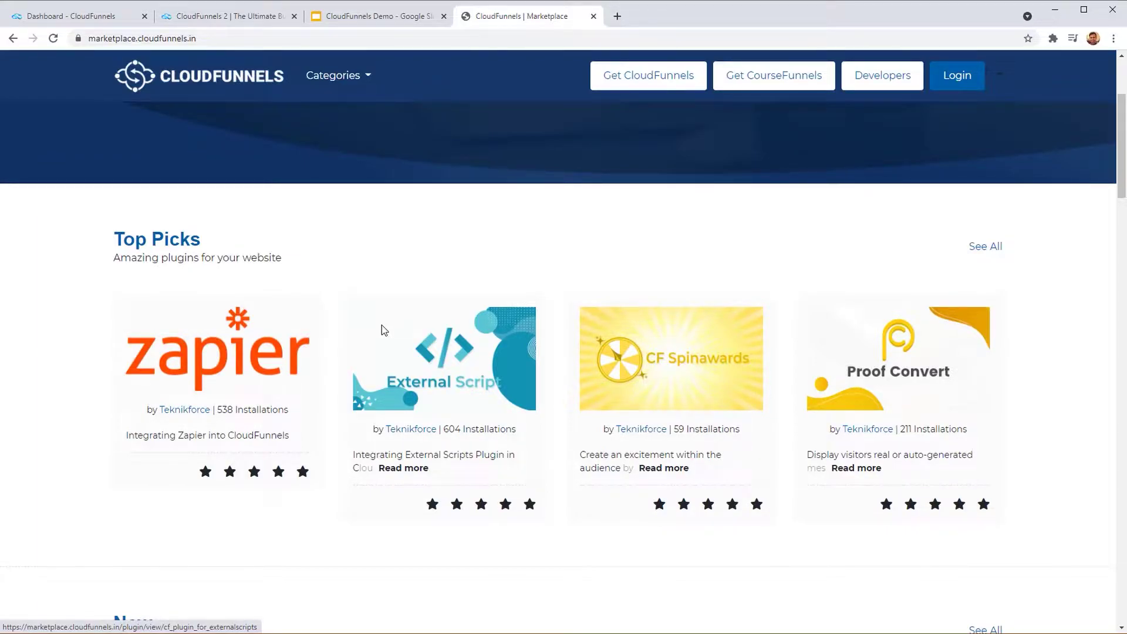
Browse the plugin sections on the CloudFunnels Marketplace home page, from Top Picks down to Featured.
scroll(388, 359, "up", 3)
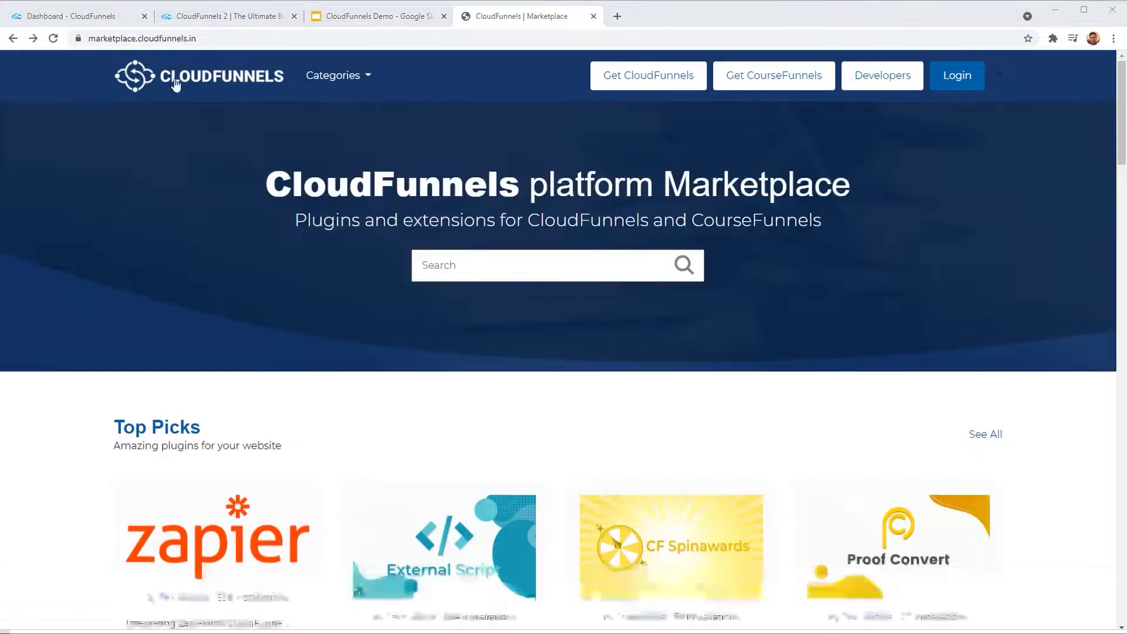
left_click(217, 38)
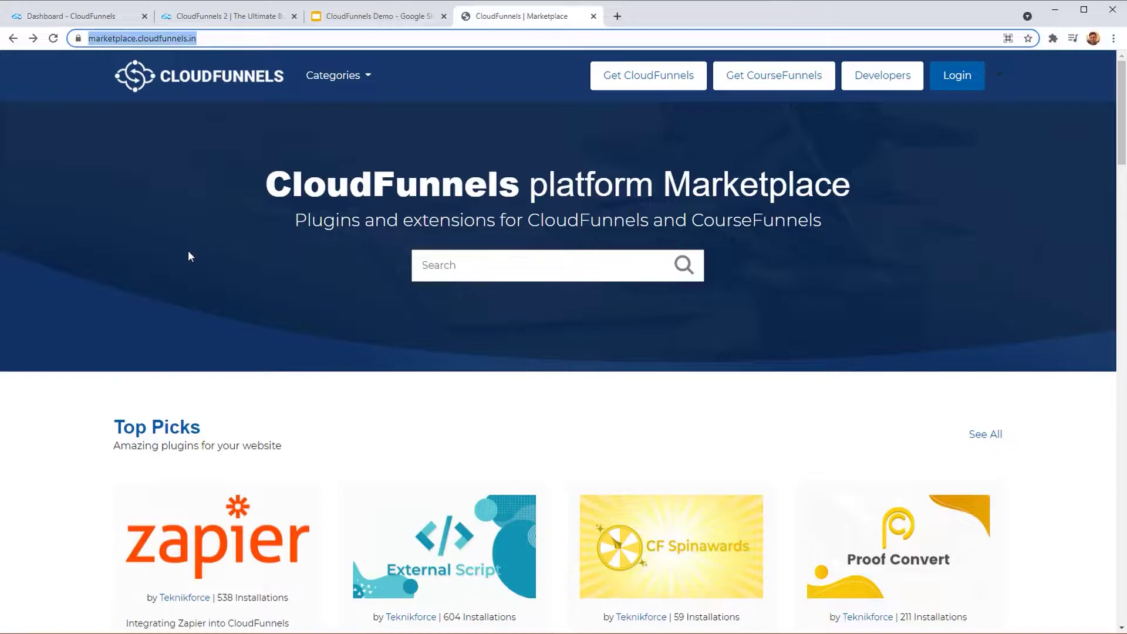
left_click(157, 275)
scroll(154, 288, "down", 6)
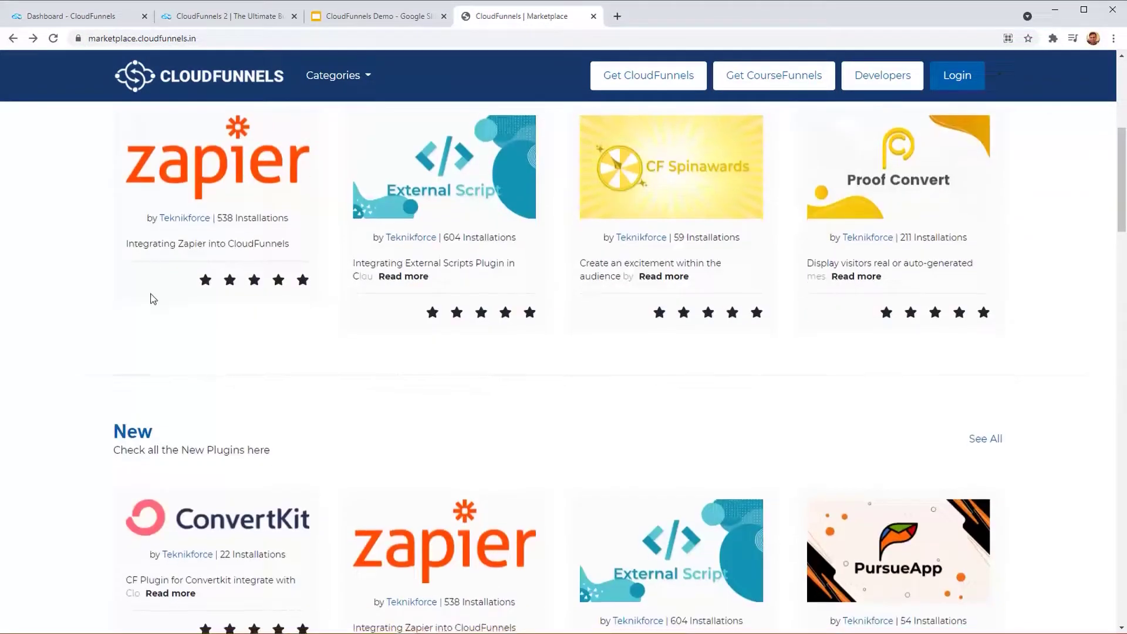
scroll(151, 299, "down", 14)
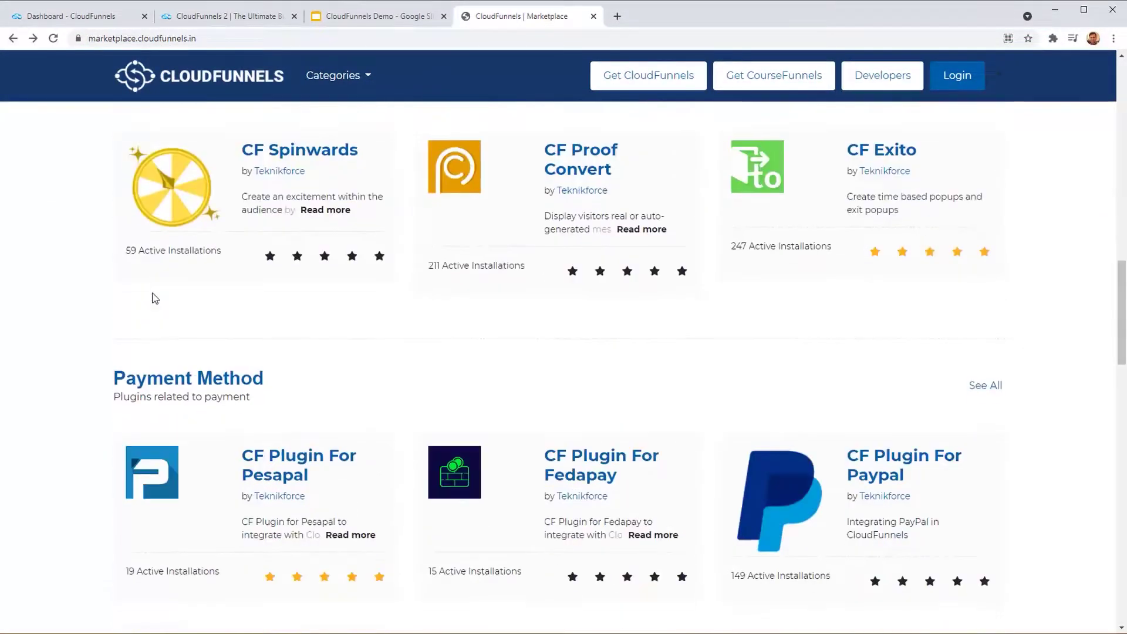
scroll(154, 299, "down", 10)
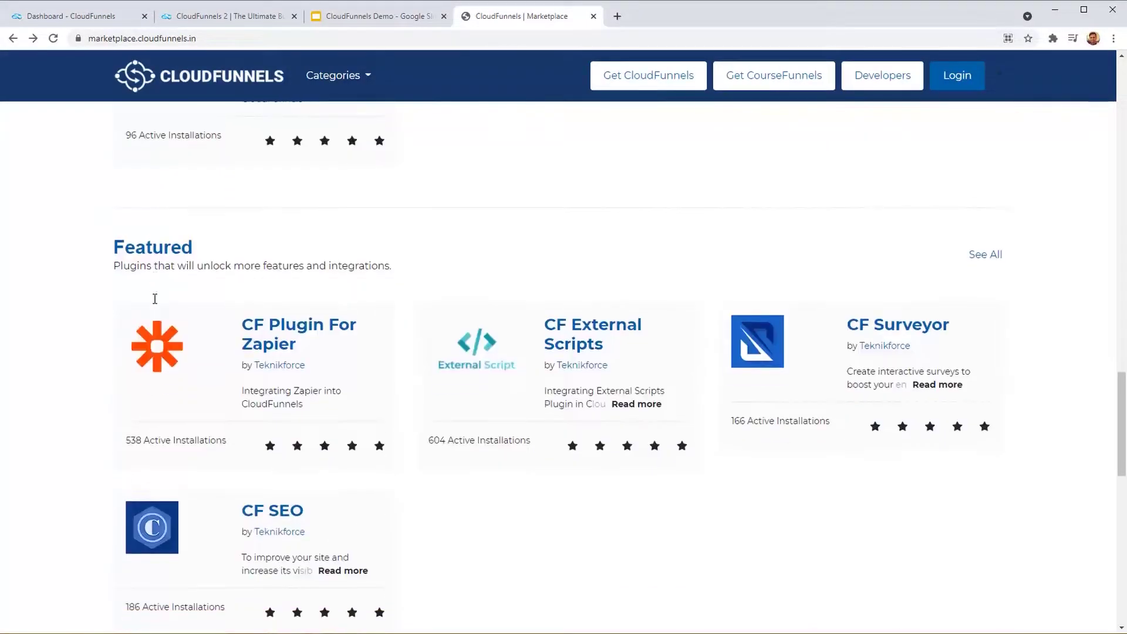
scroll(155, 298, "up", 12)
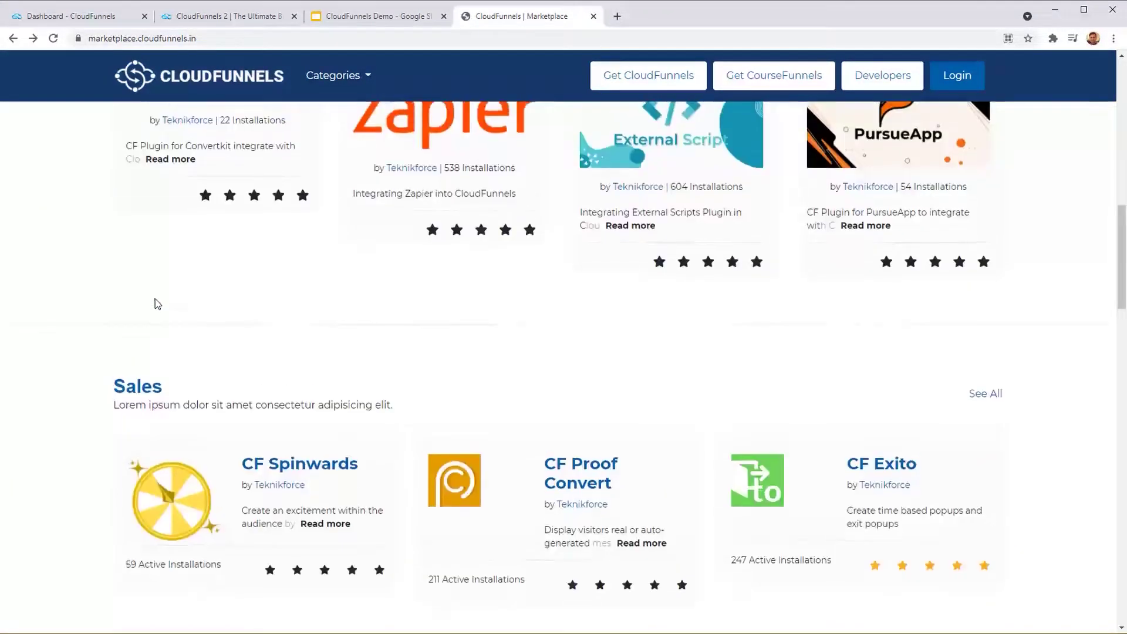
scroll(156, 303, "up", 9)
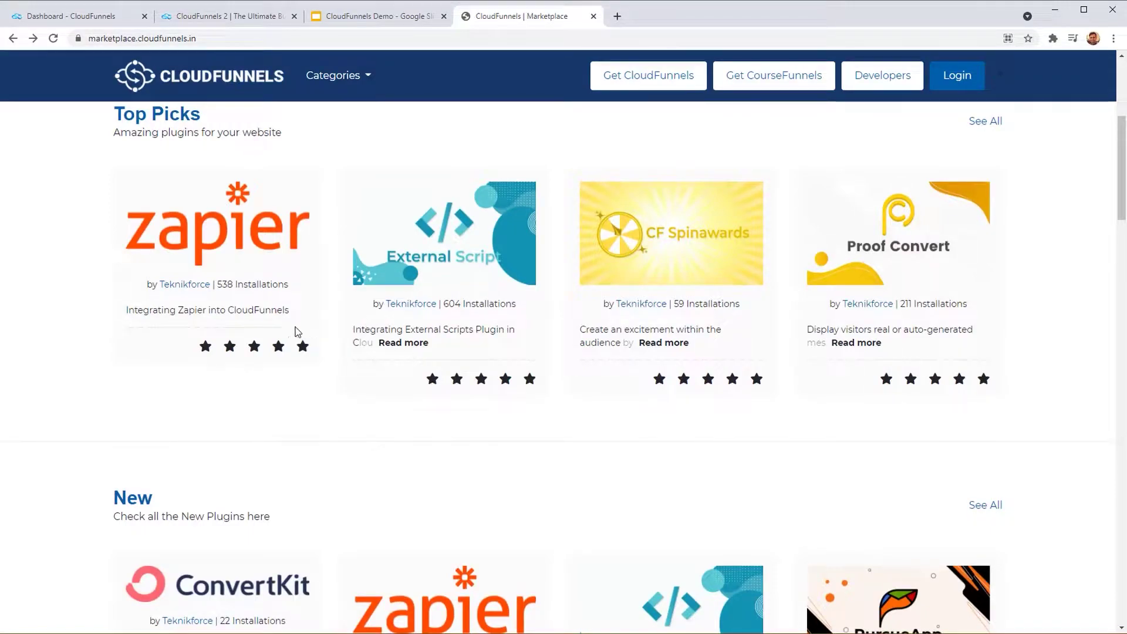
scroll(235, 281, "up", 2)
Open the full list of Top Picks plugins in the marketplace and look through it.
left_click(980, 247)
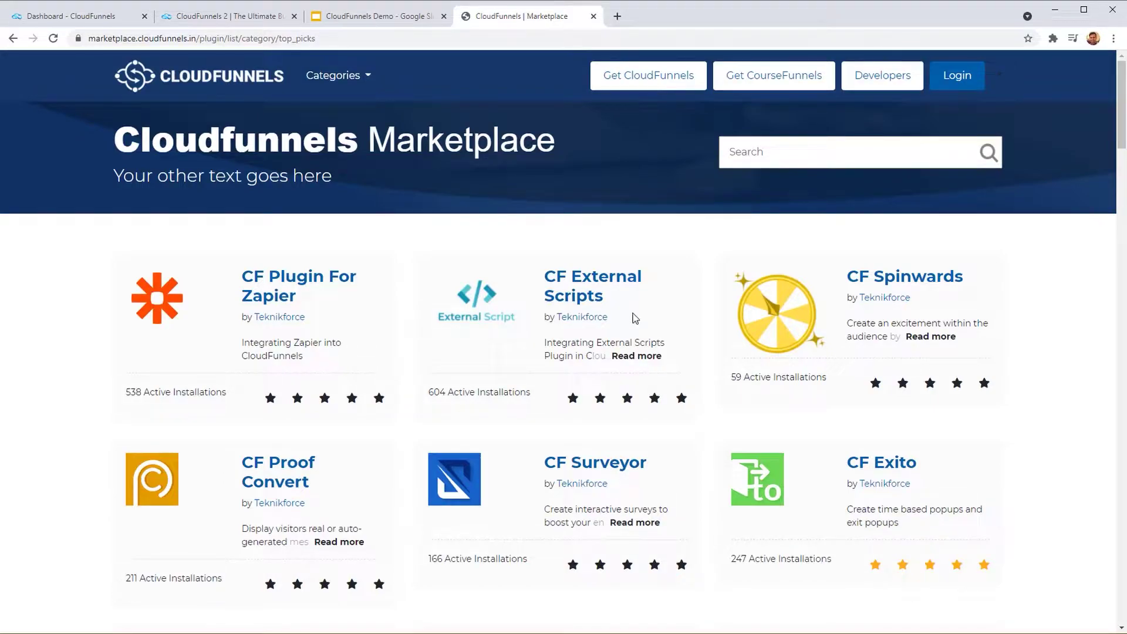
scroll(795, 347, "down", 3)
scroll(857, 309, "up", 1)
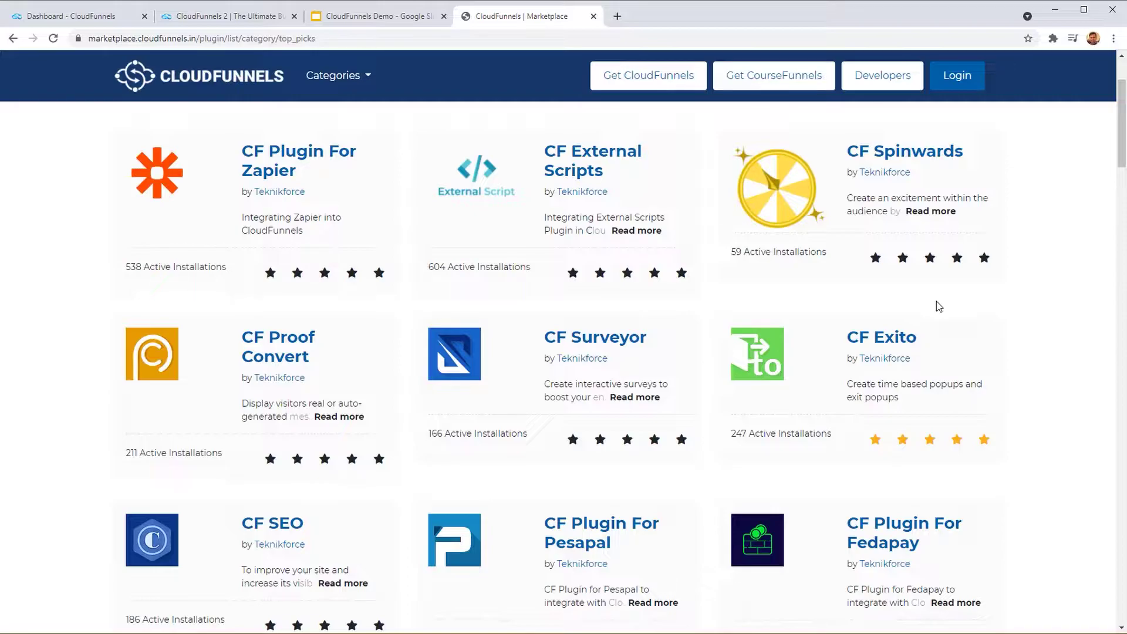
Open the Funnels and sites list in the CloudFunnels dashboard and examine the Membership Site's type, pages, visits and conversions.
left_click(70, 15)
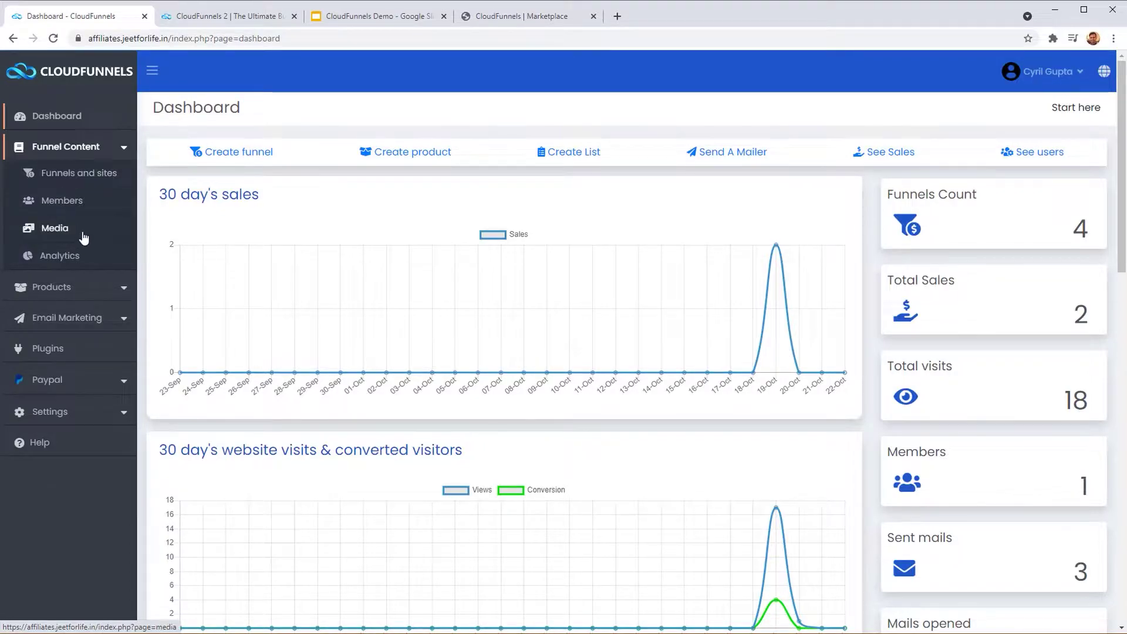
left_click(90, 181)
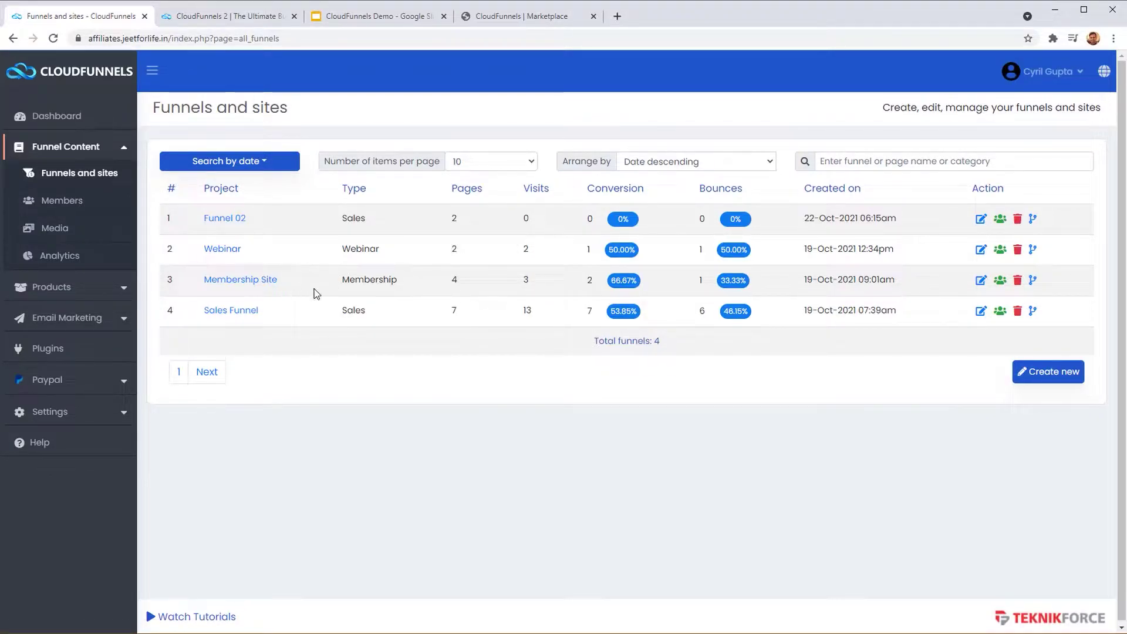
left_click_drag(315, 291, 400, 298)
left_click(455, 286)
double_click(525, 284)
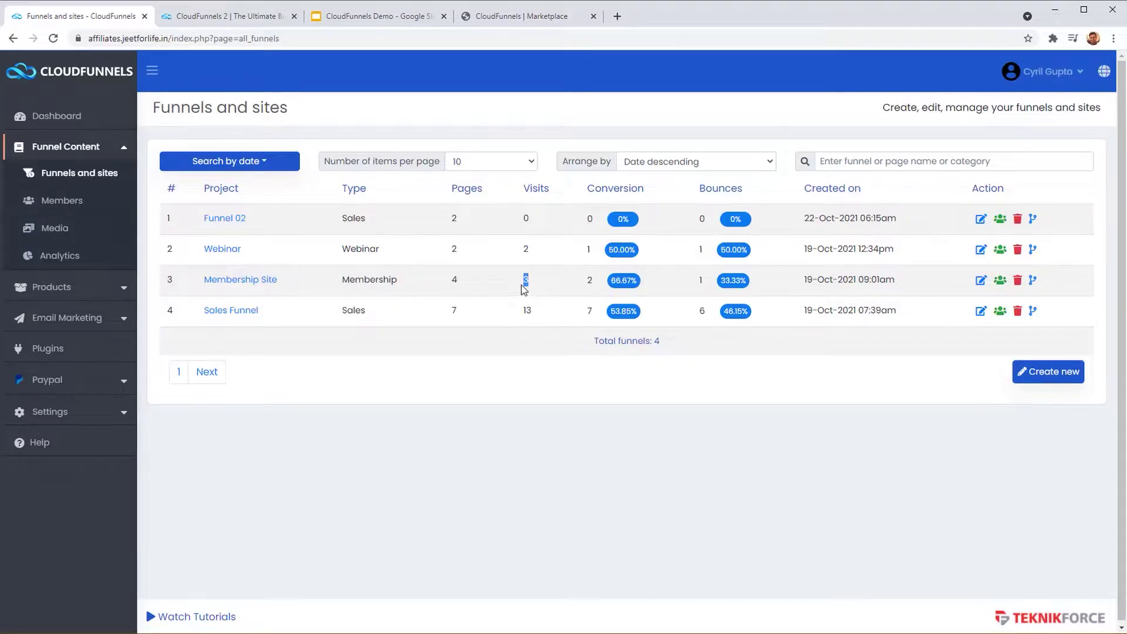
double_click(590, 281)
left_click(675, 344)
Create a new funnel named Funnel 03 with the Sales type, keeping the suggested funnel URL.
left_click(1033, 384)
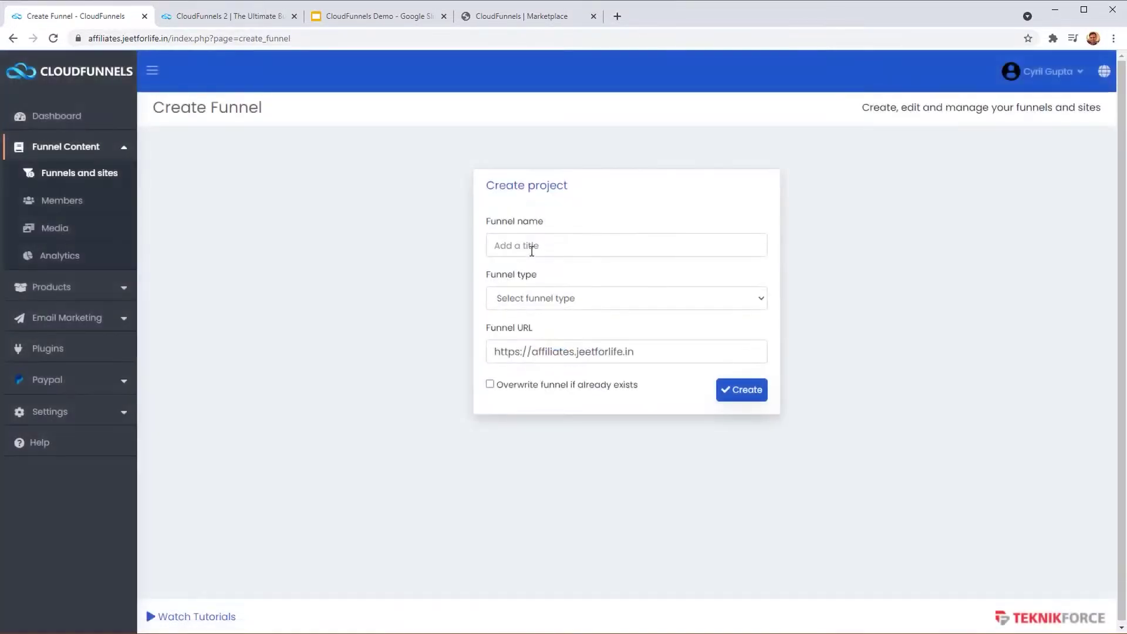
left_click(532, 249)
type("Funnel 03")
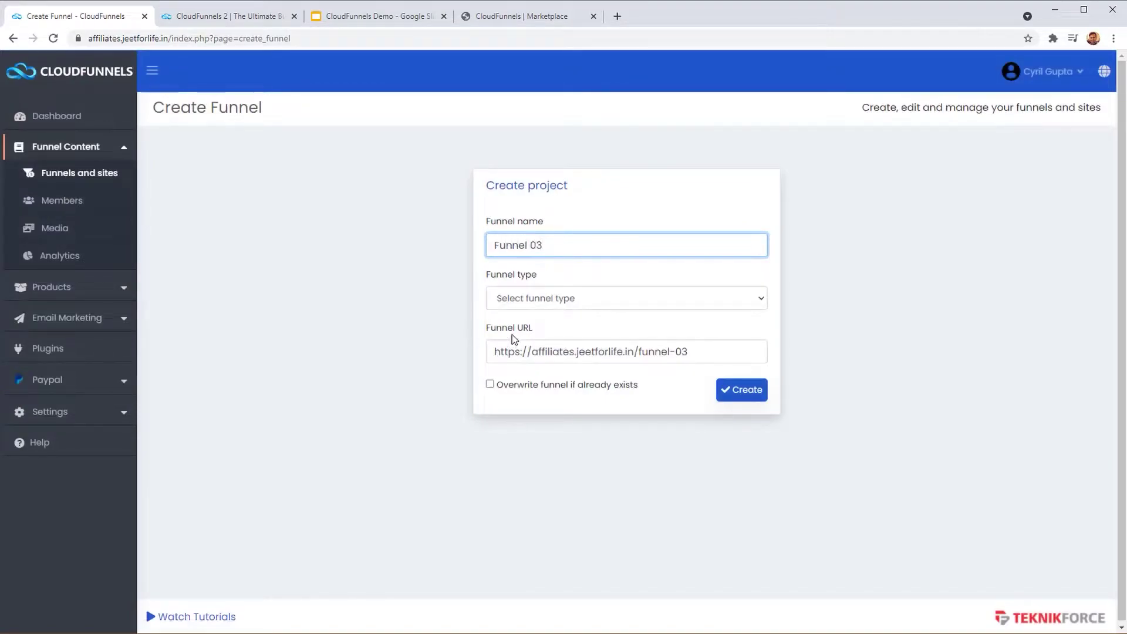
left_click(531, 297)
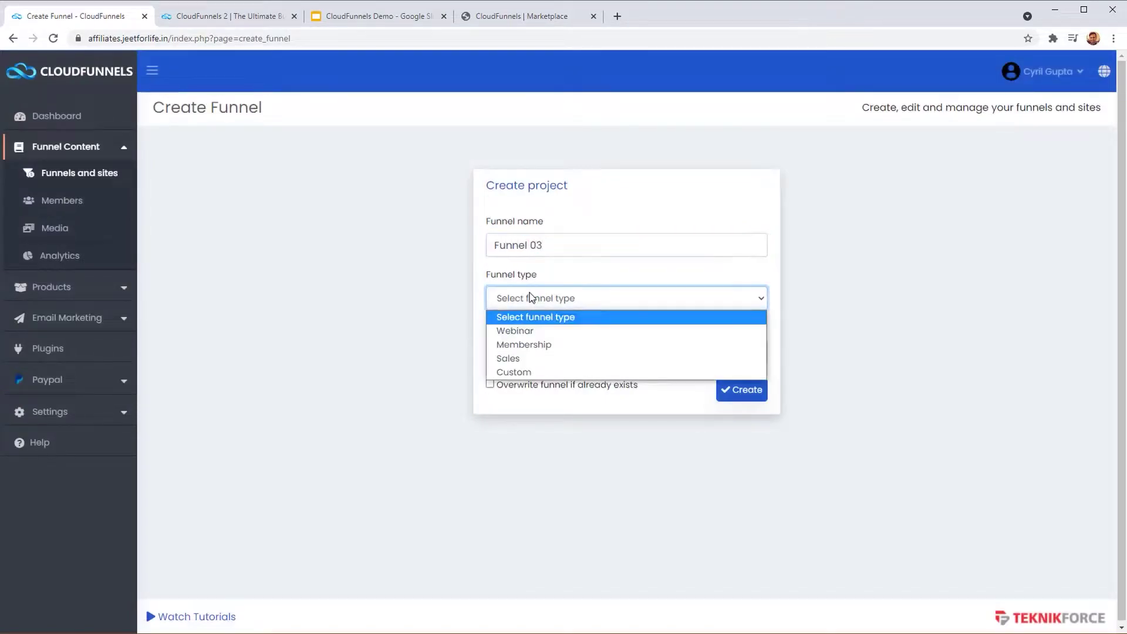
left_click(601, 358)
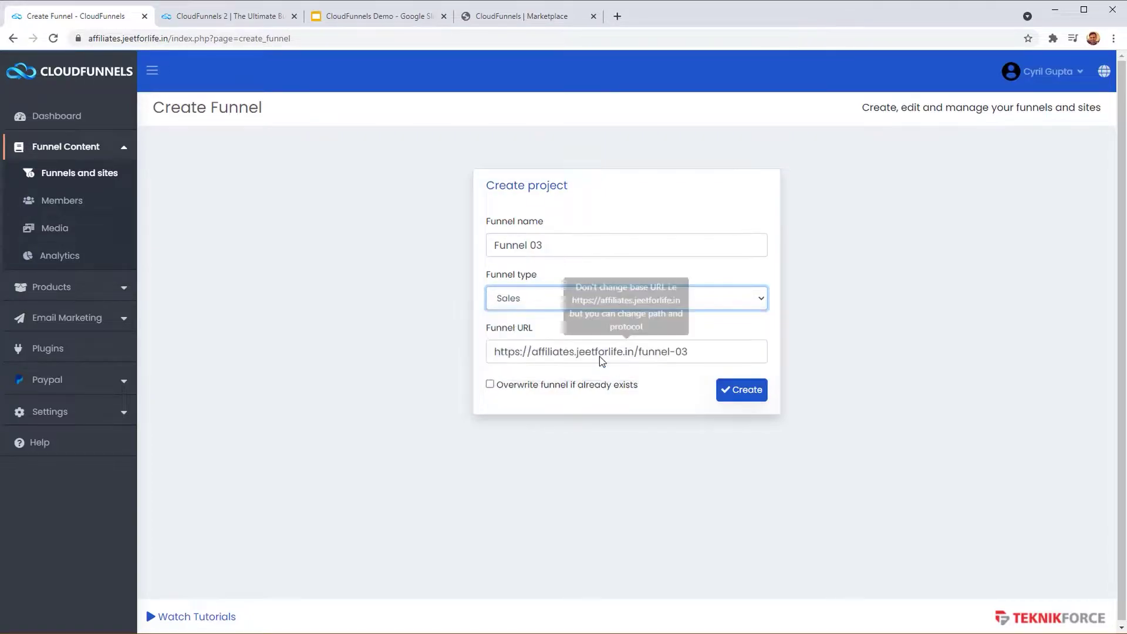
left_click_drag(553, 351, 728, 423)
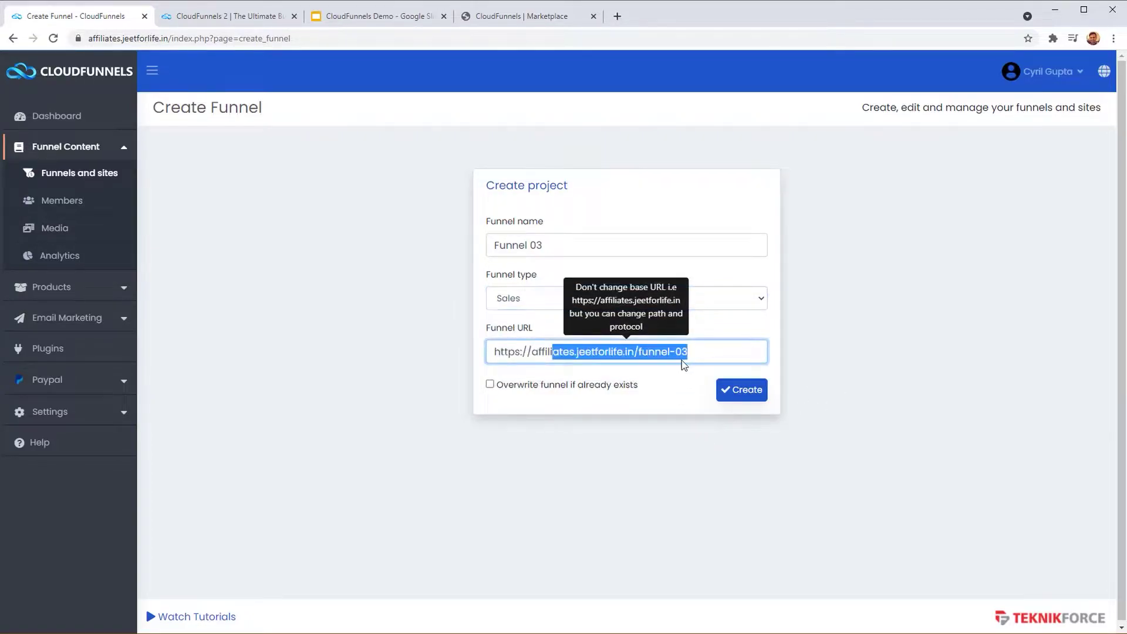
left_click_drag(699, 351, 520, 351)
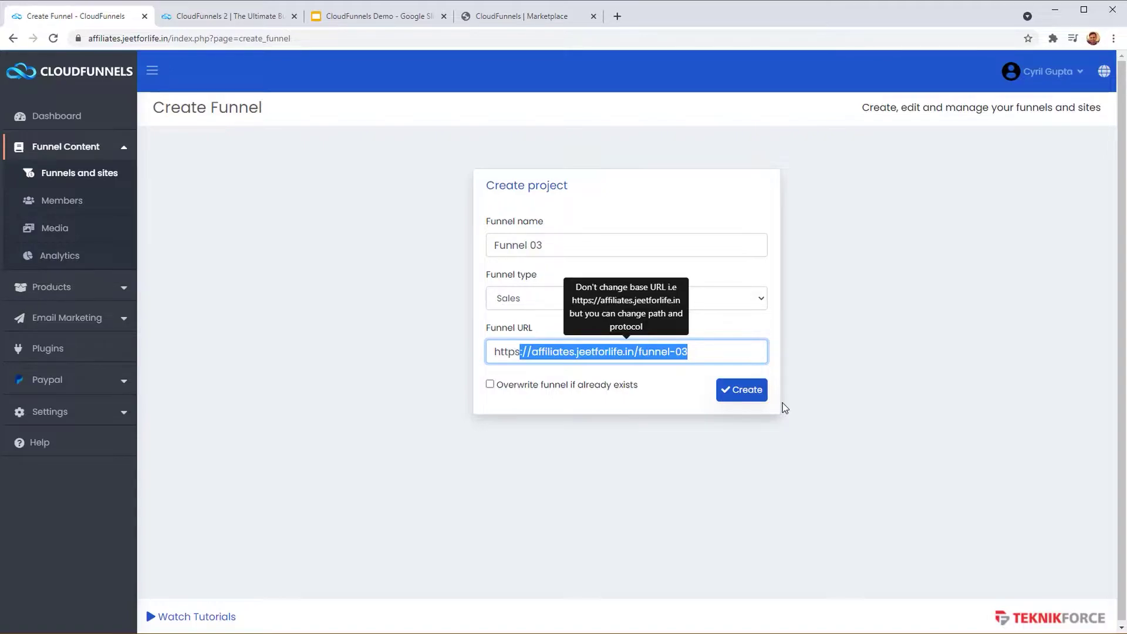
left_click(728, 396)
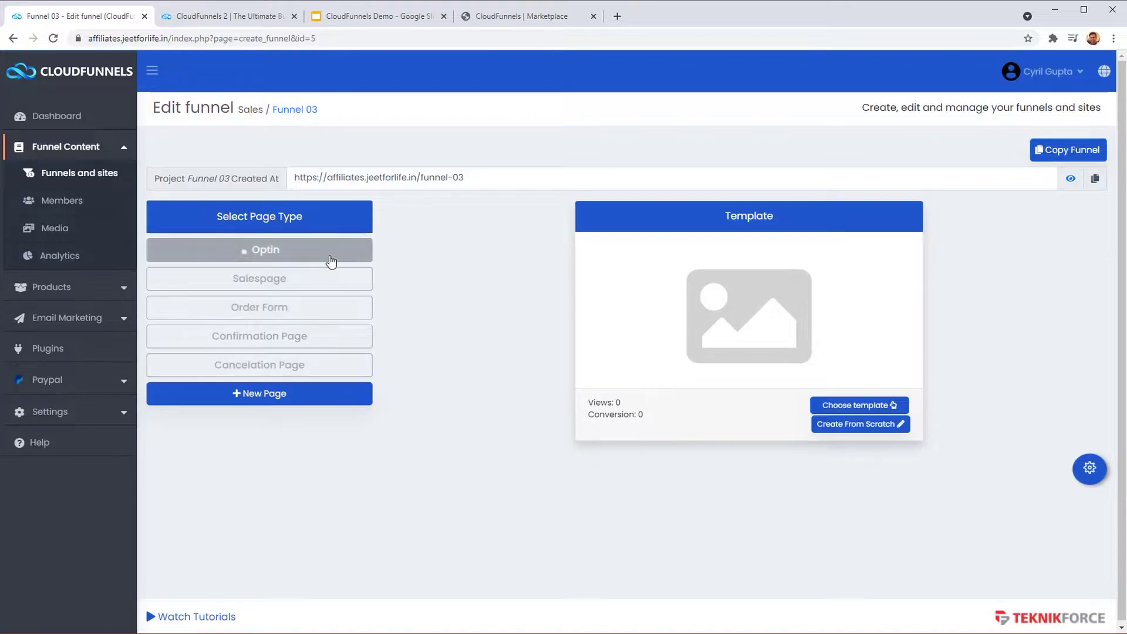
Go through Funnel 03's Salespage, Order Form, Confirmation Page and Cancelation Page types.
left_click(327, 282)
left_click(334, 307)
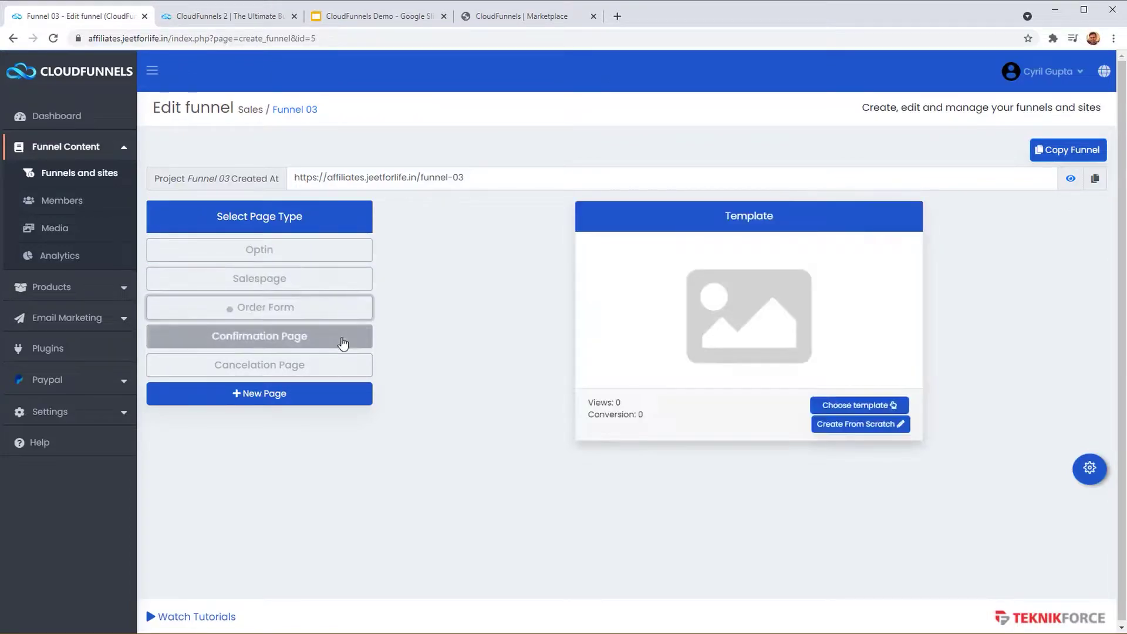
left_click(343, 343)
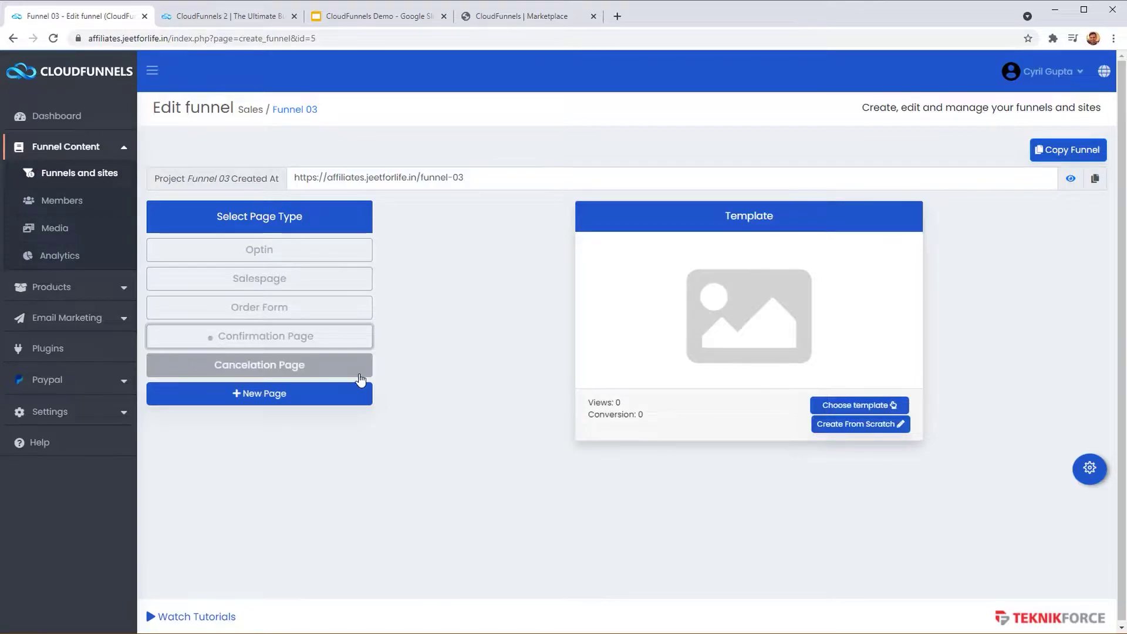
left_click(359, 376)
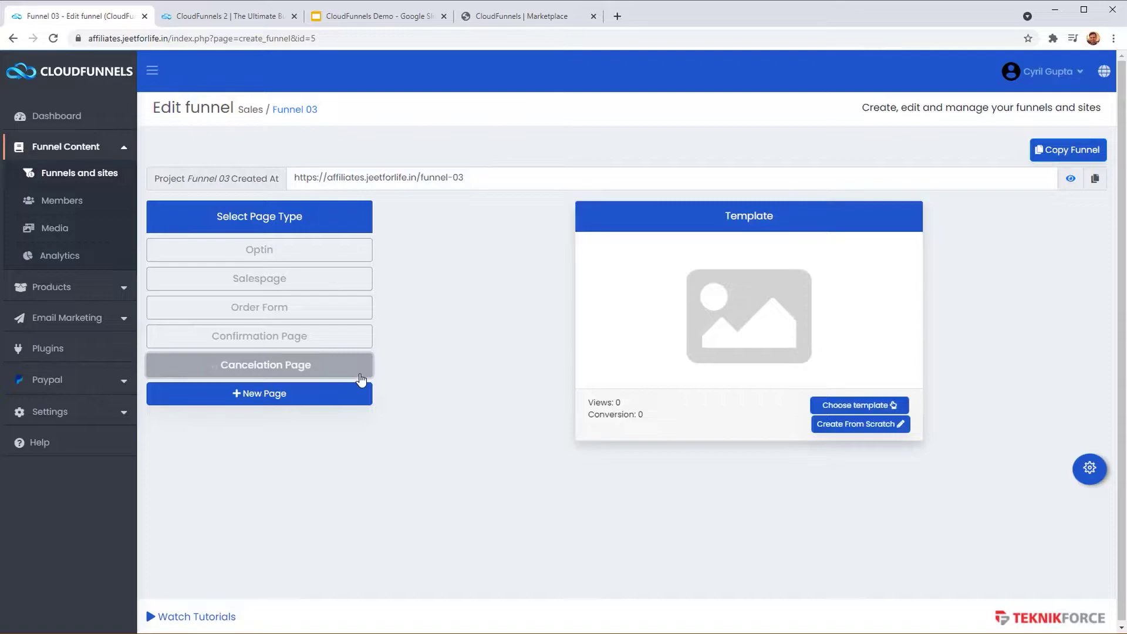
Browse the templates for the funnel's Optin page and apply the Optin-5 template to it.
left_click(298, 255)
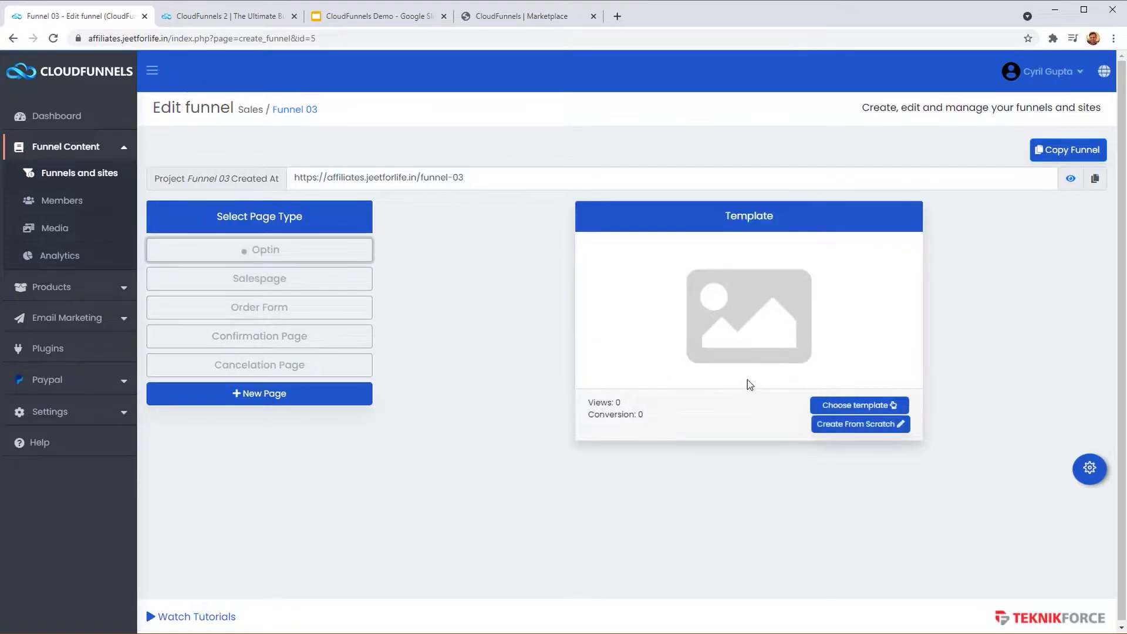
left_click(855, 408)
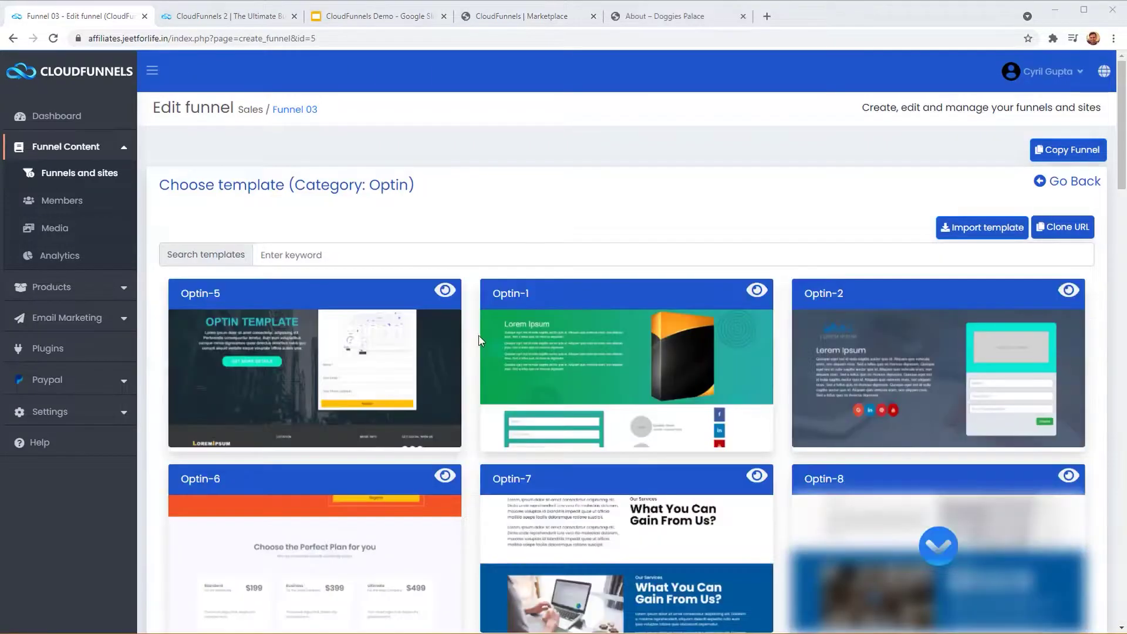
scroll(477, 336, "down", 1)
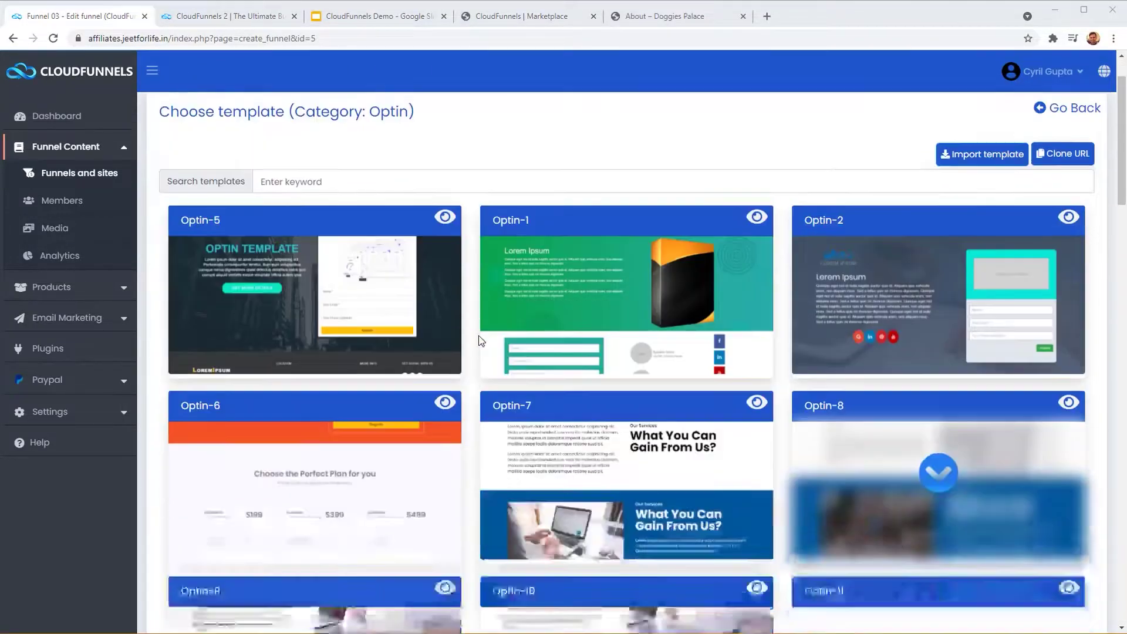
scroll(478, 336, "down", 18)
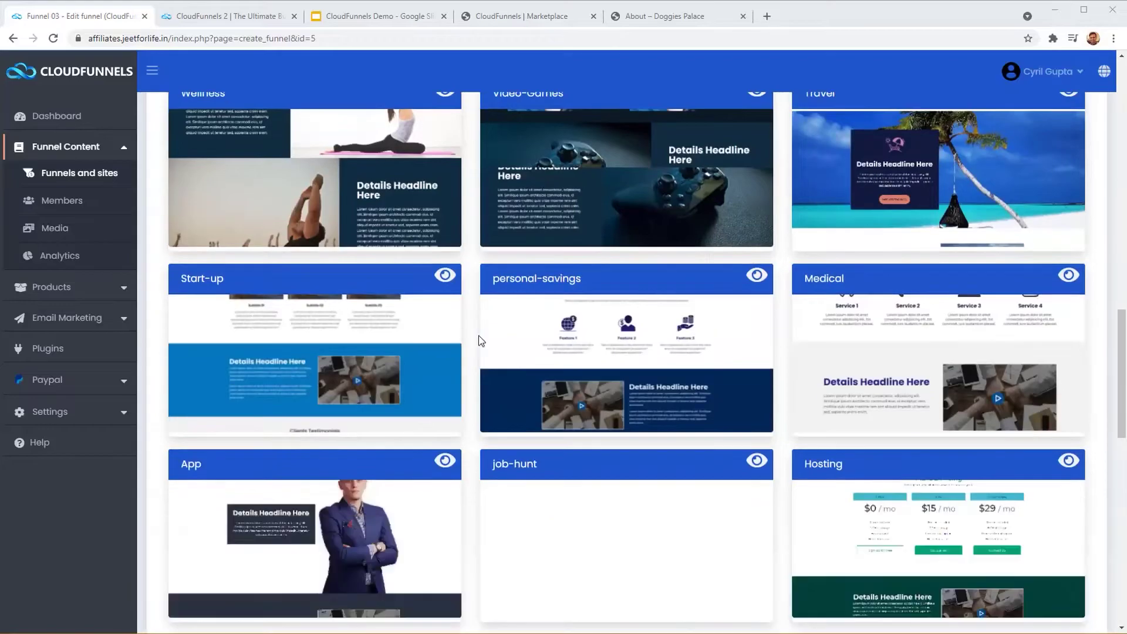
scroll(478, 336, "down", 20)
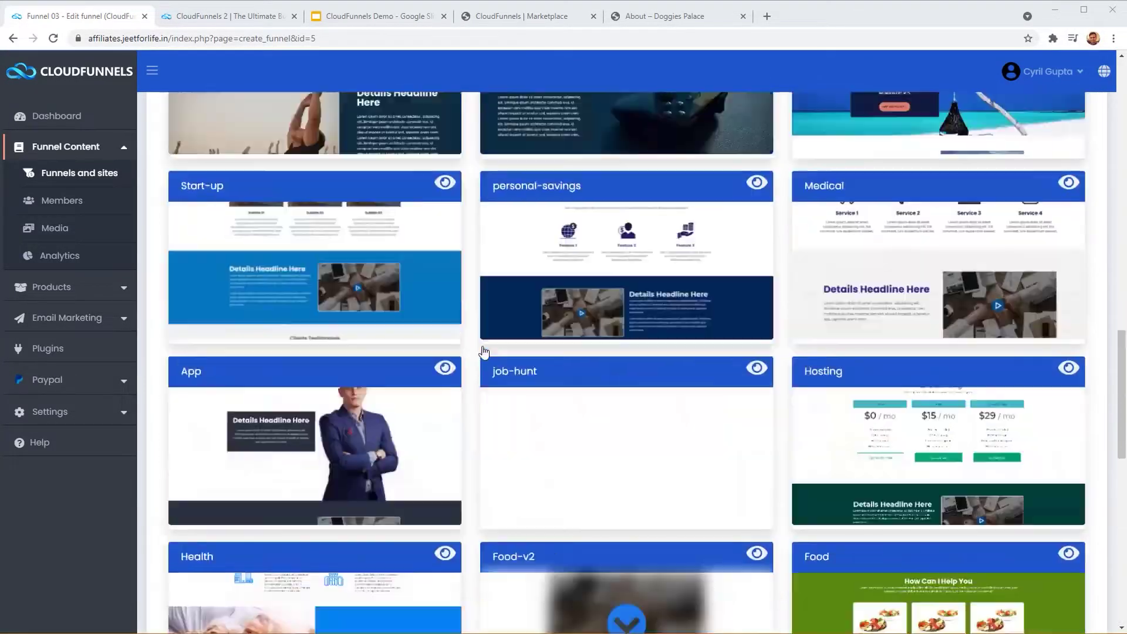
scroll(484, 351, "up", 20)
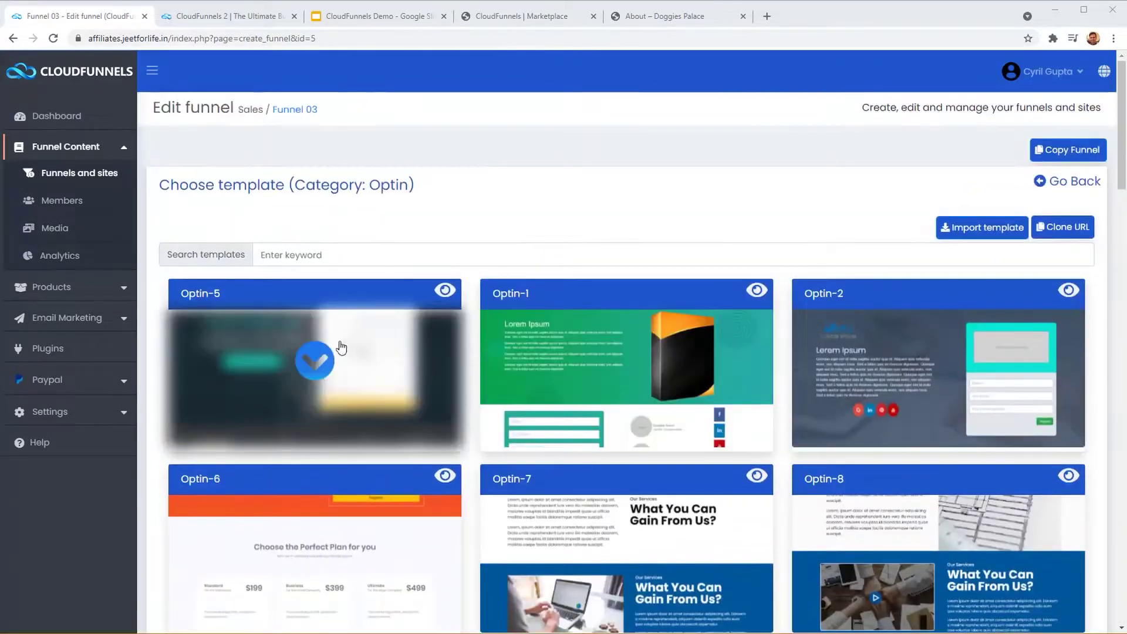
left_click(325, 365)
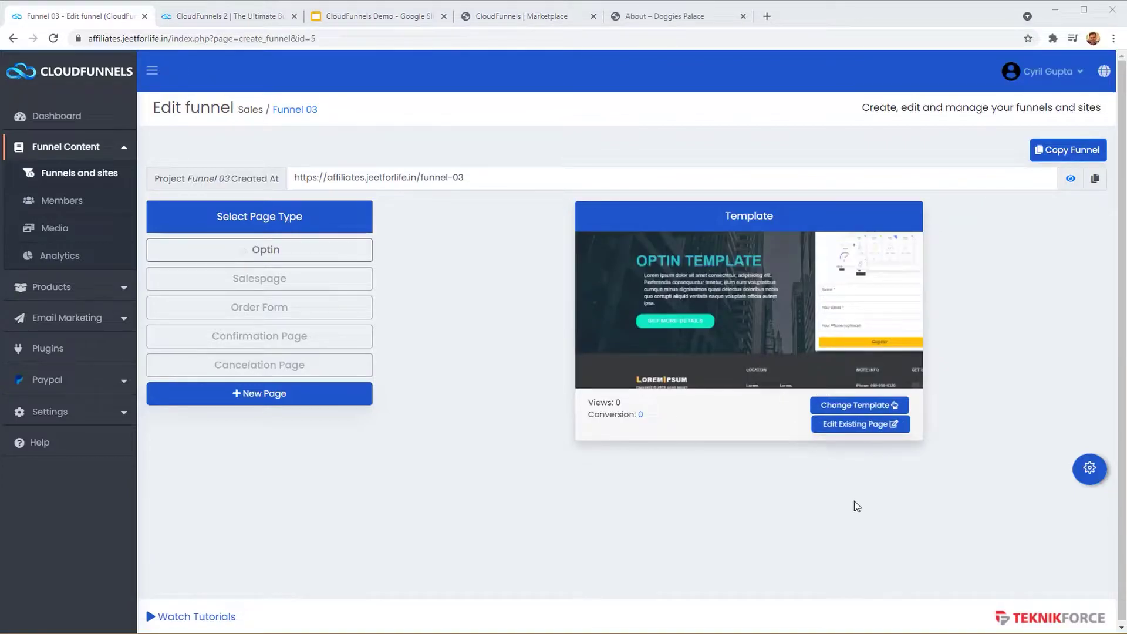
Open the existing Optin page in the page editor and select the column holding the headline text.
left_click(861, 424)
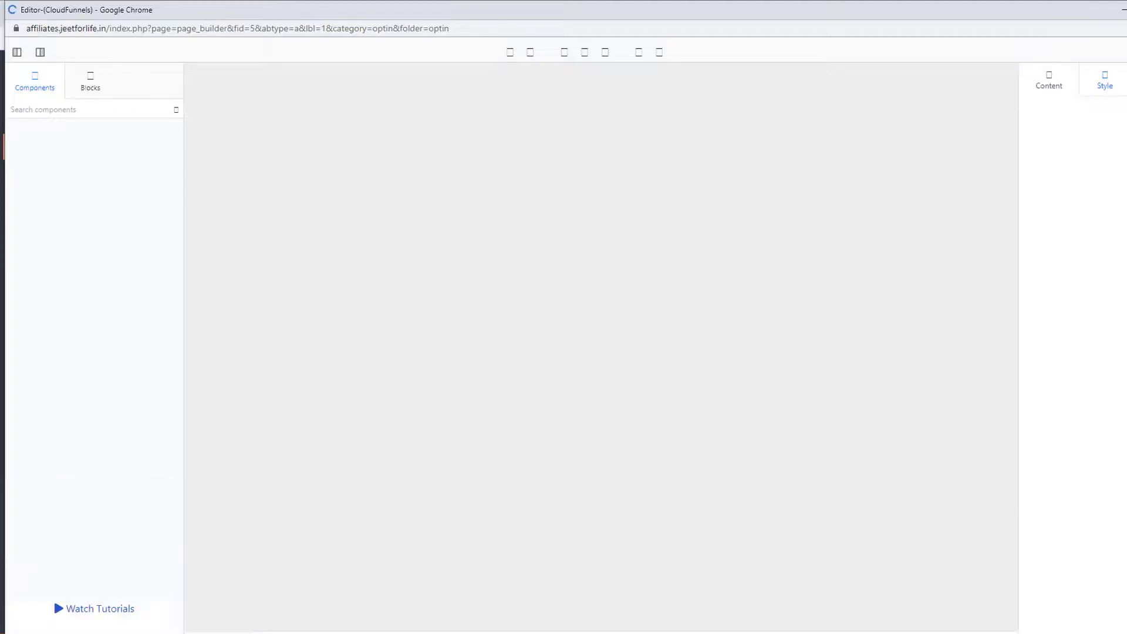
mouse_move(1113, 616)
left_mouse_down()
mouse_move(1087, 627)
mouse_move(1123, 632)
left_mouse_up()
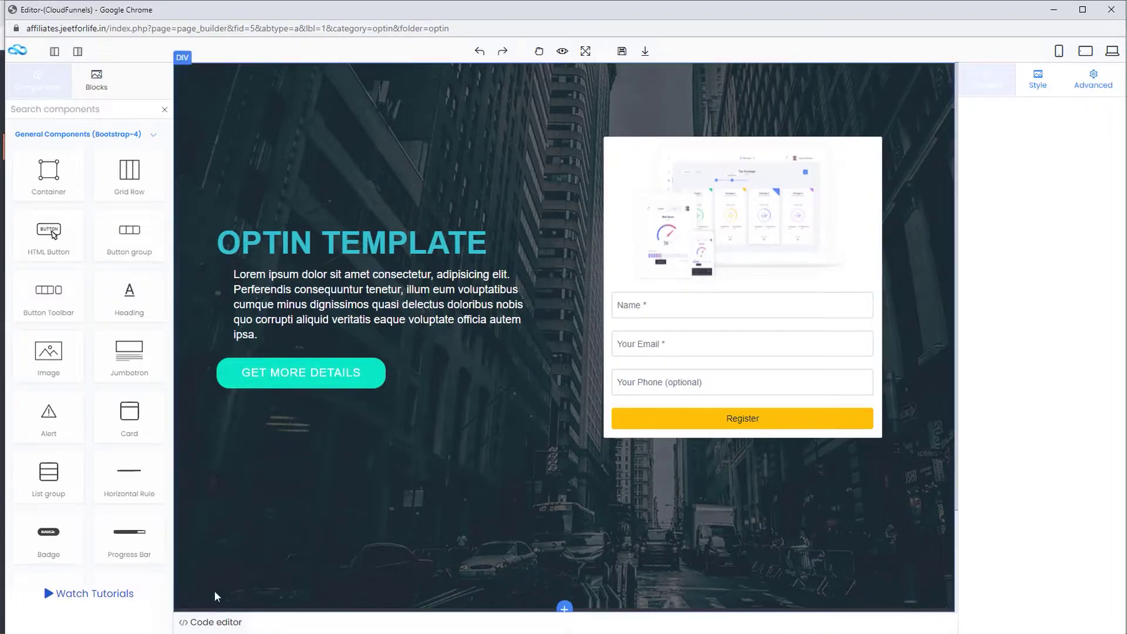
left_click(213, 282)
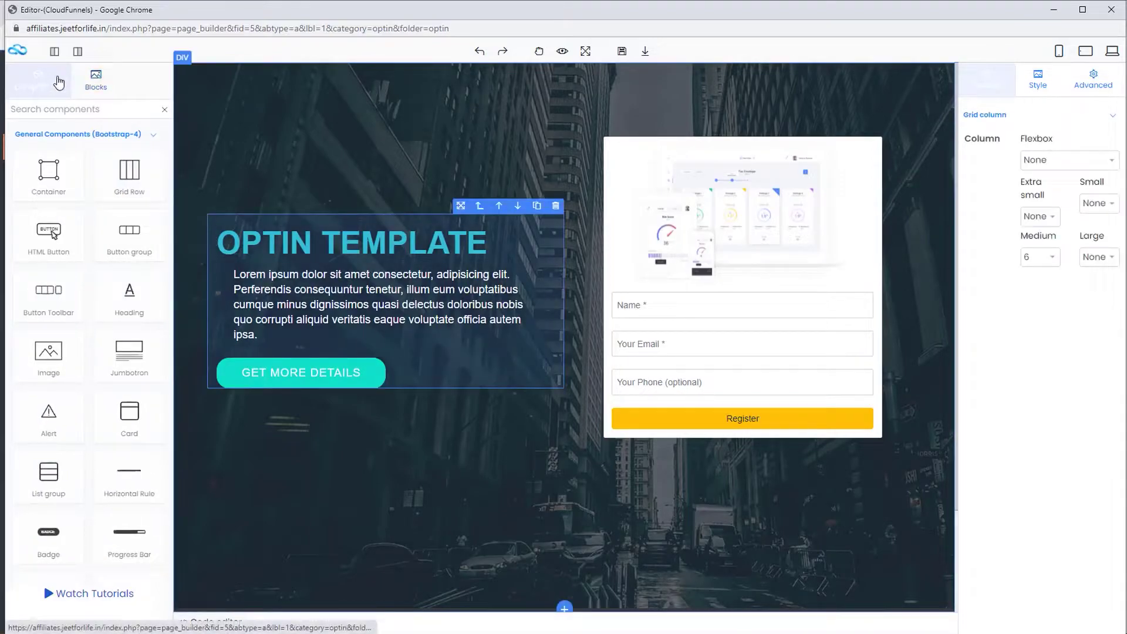
Look through the editor's ready-made blocks, general components and widgets available for building the page.
left_click(76, 80)
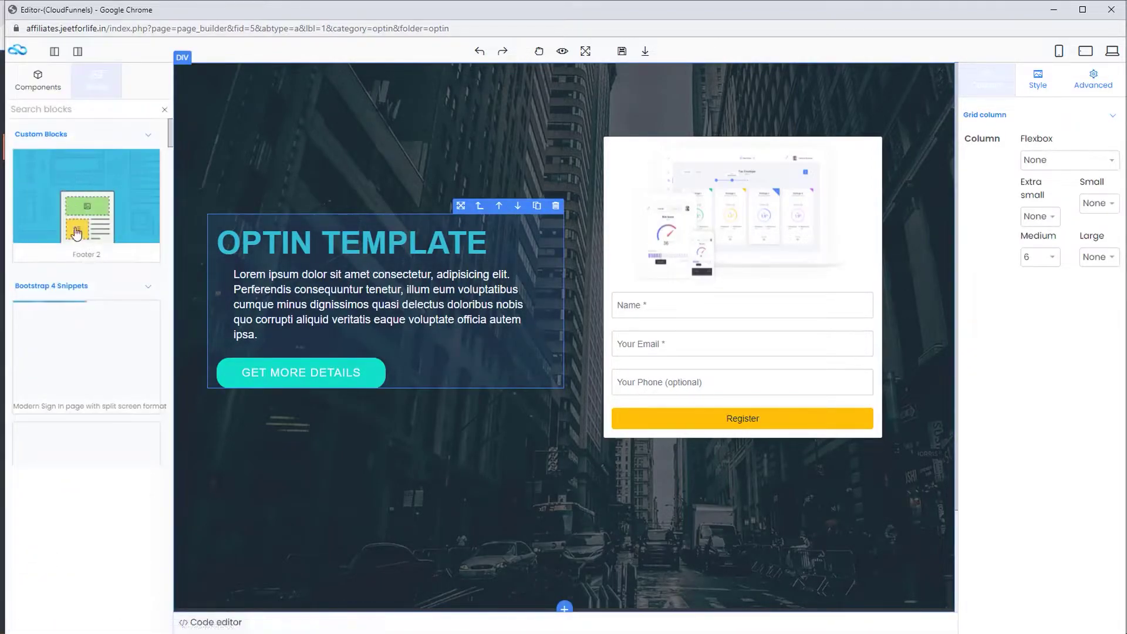
scroll(83, 351, "down", 6)
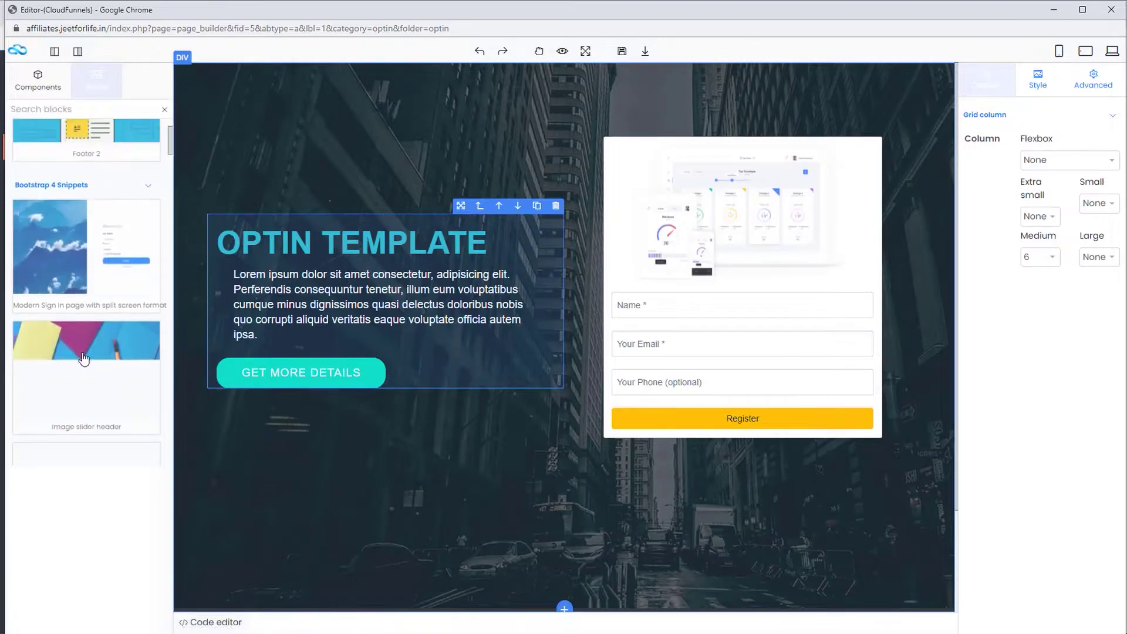
scroll(83, 351, "up", 5)
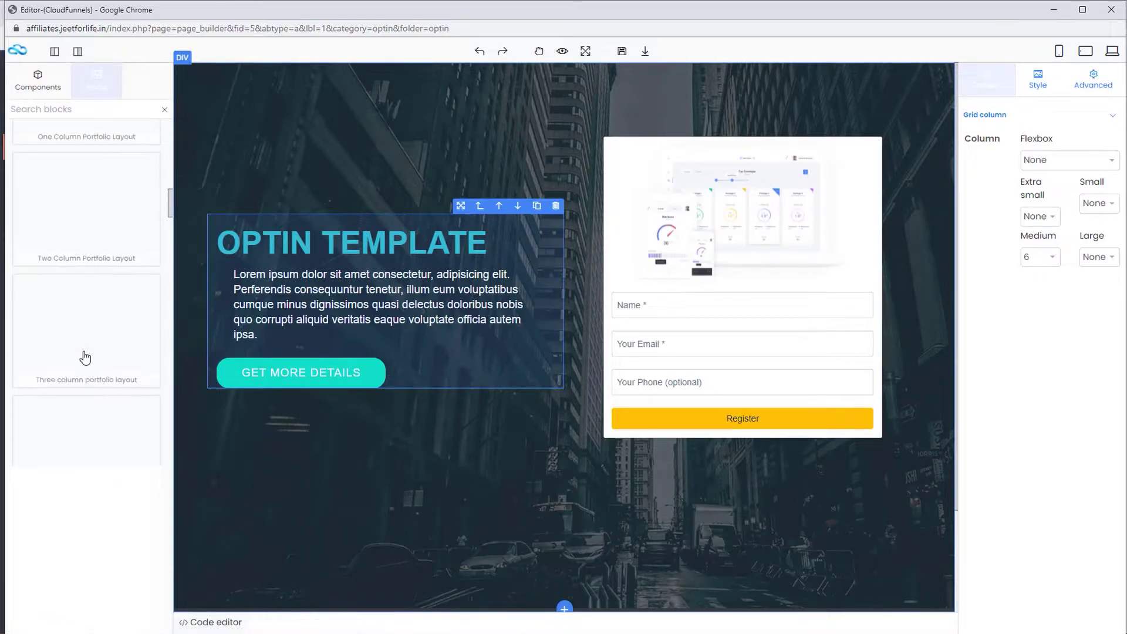
scroll(89, 351, "up", 1)
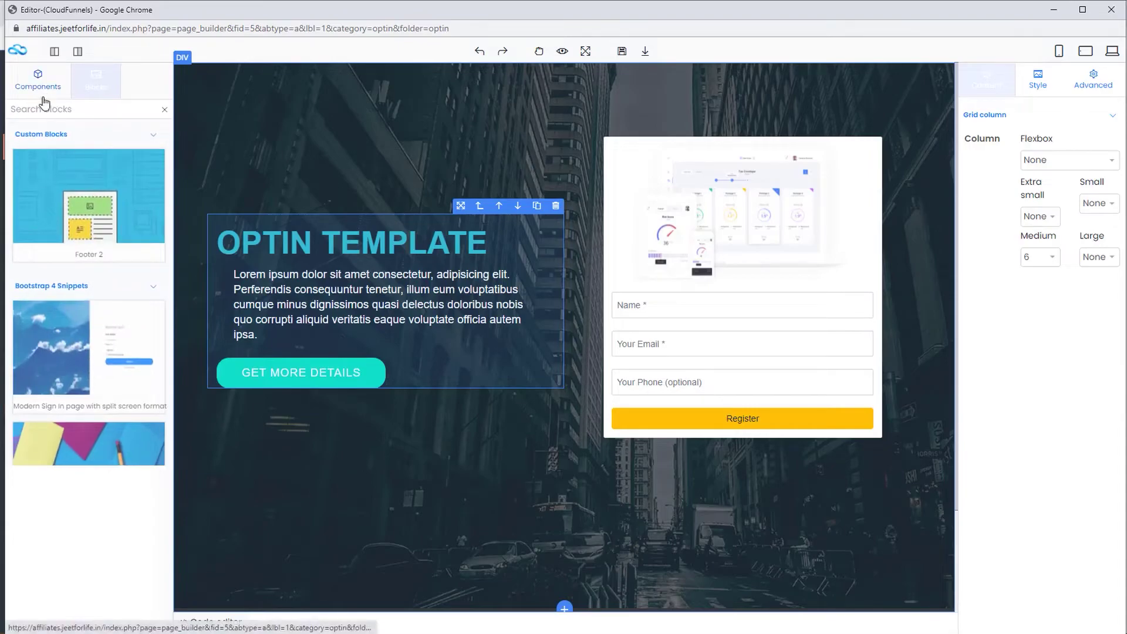
left_click(38, 81)
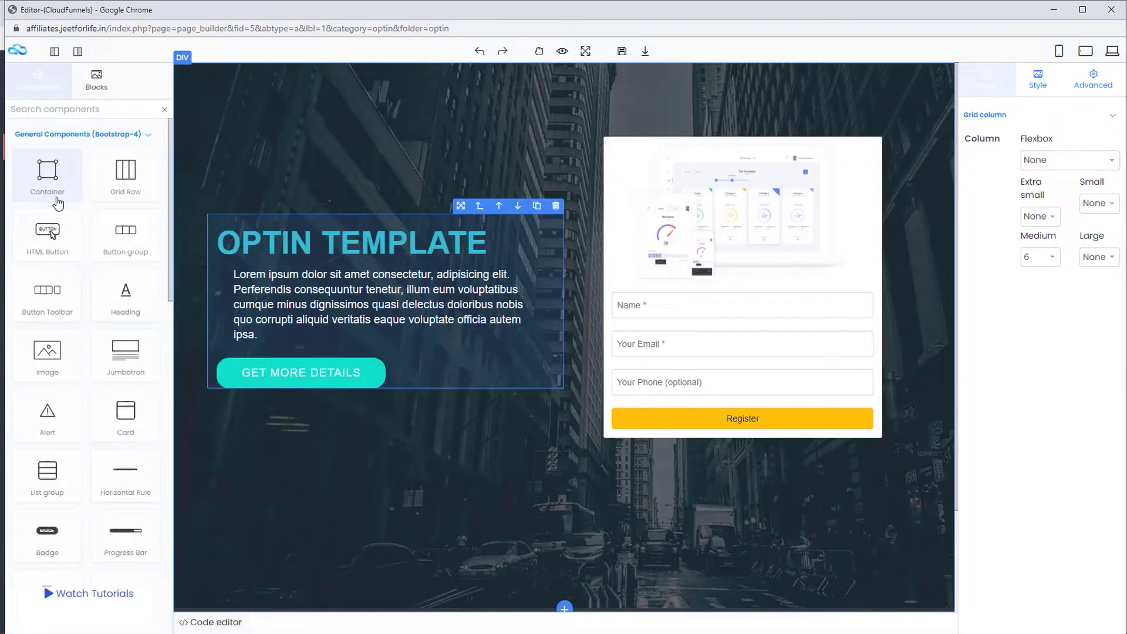
scroll(111, 267, "down", 1)
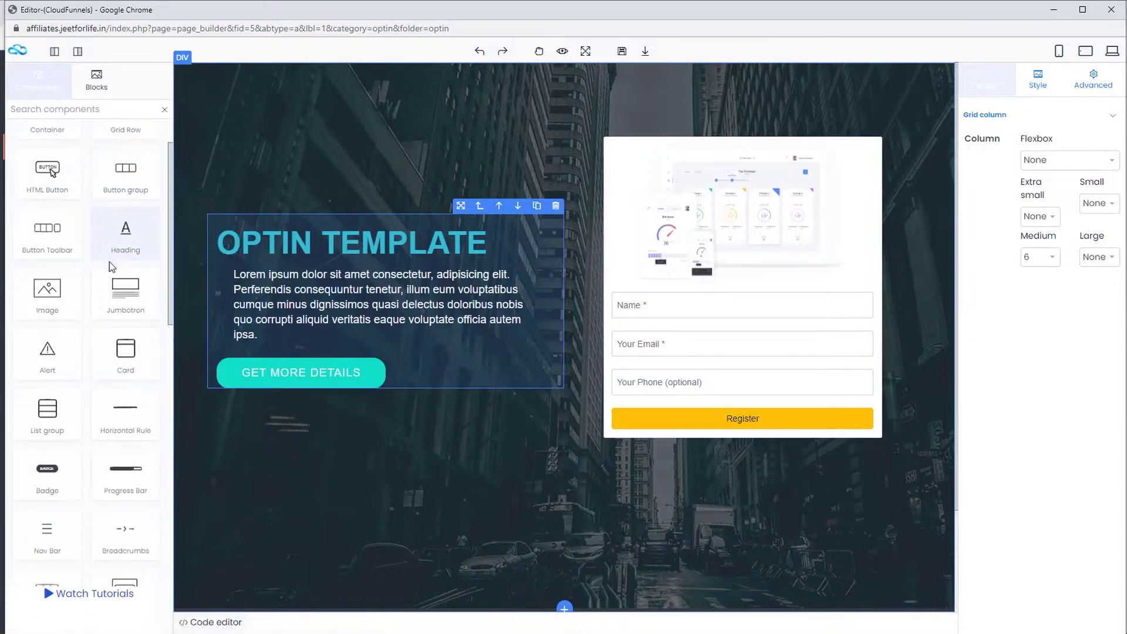
scroll(109, 270, "down", 4)
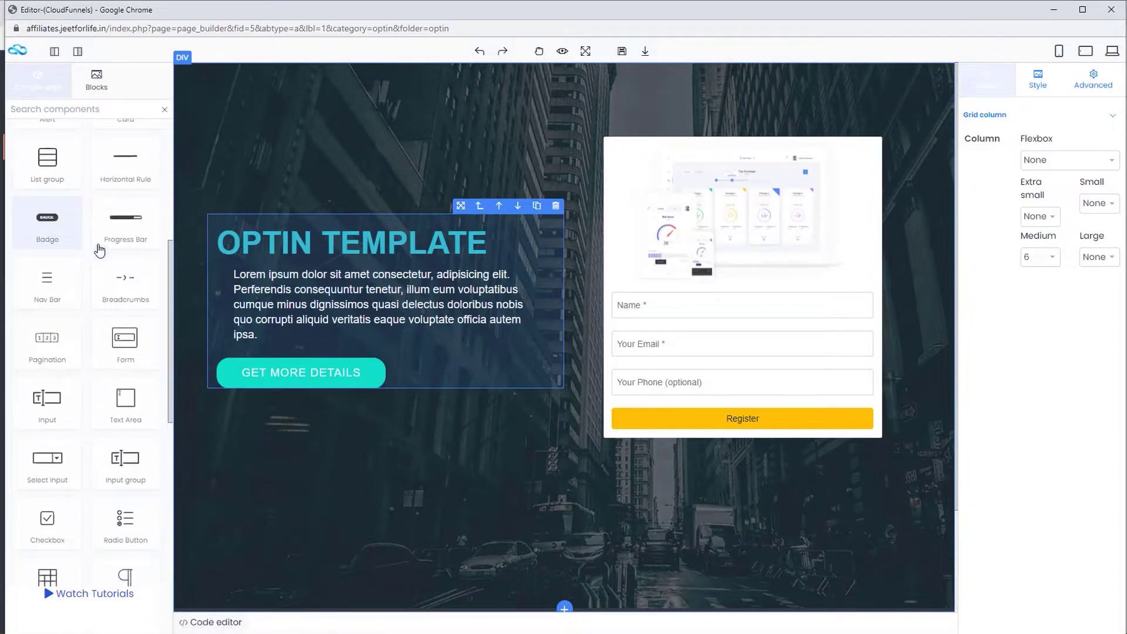
scroll(99, 251, "down", 3)
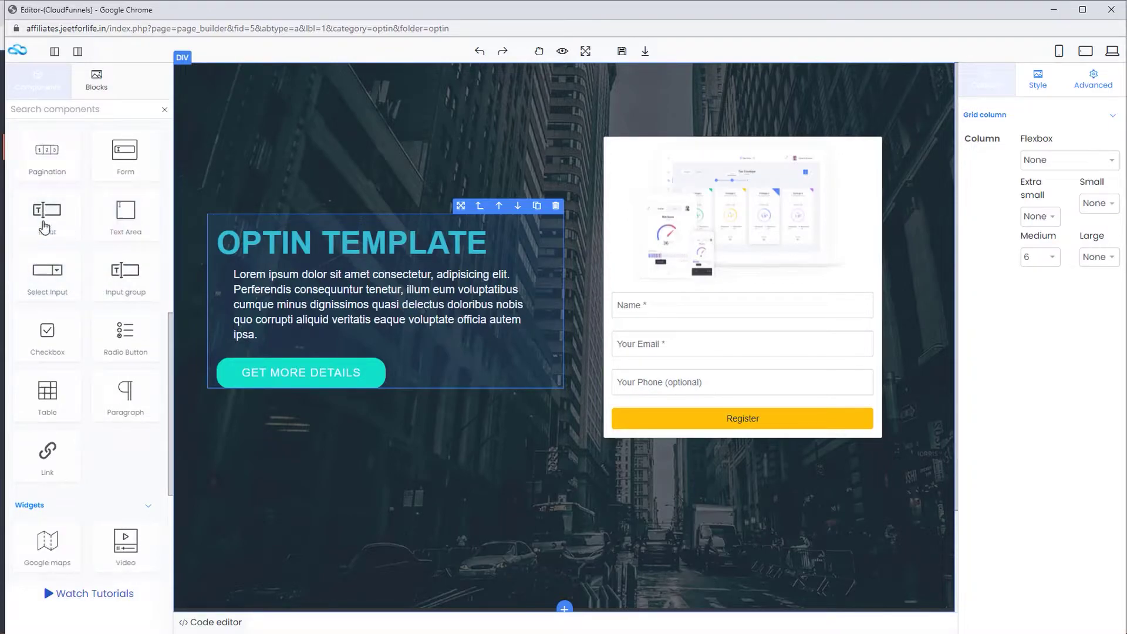
scroll(72, 168, "down", 2)
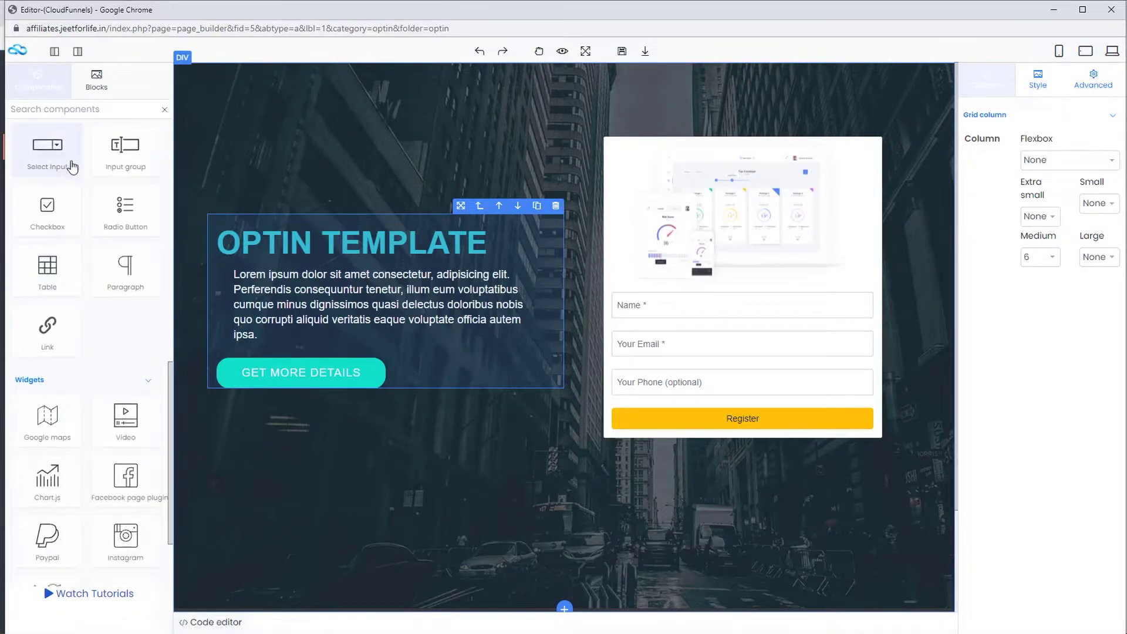
scroll(72, 167, "down", 2)
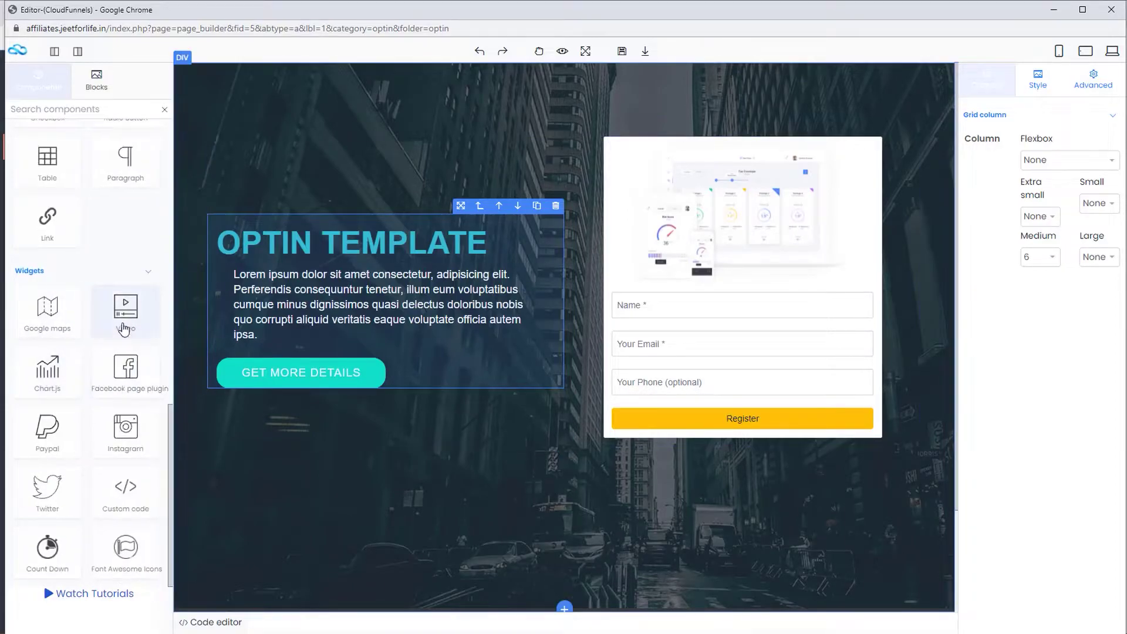
scroll(123, 328, "up", 10)
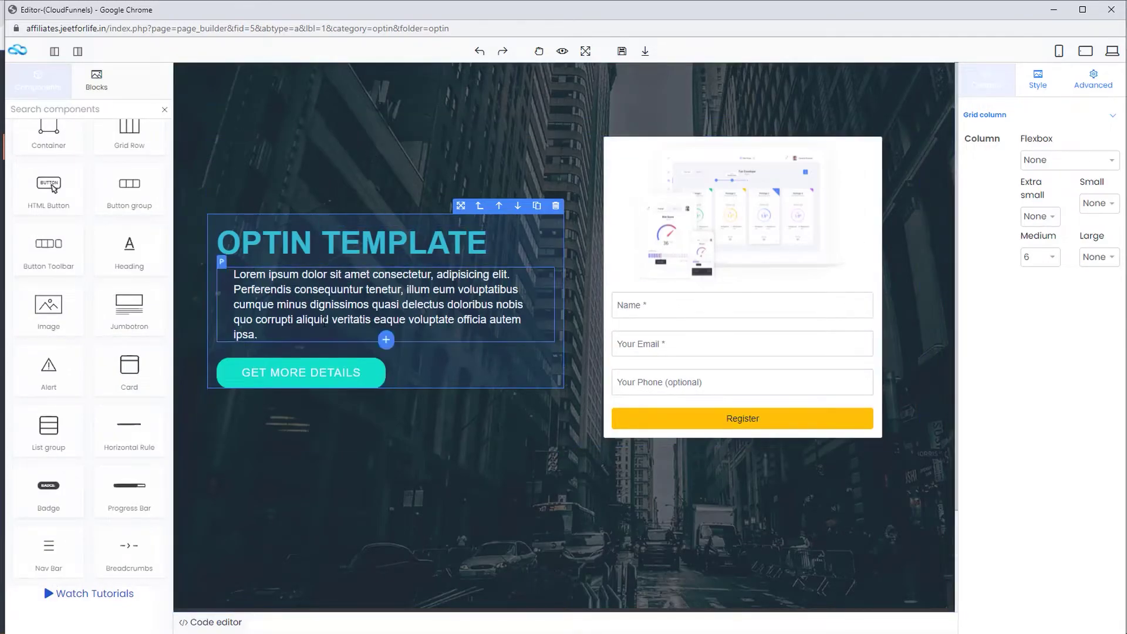
Replace the whole "OPTIN TEMPLATE" headline, removing its second word, with "Please Optin to receive the ebook".
left_click(296, 272)
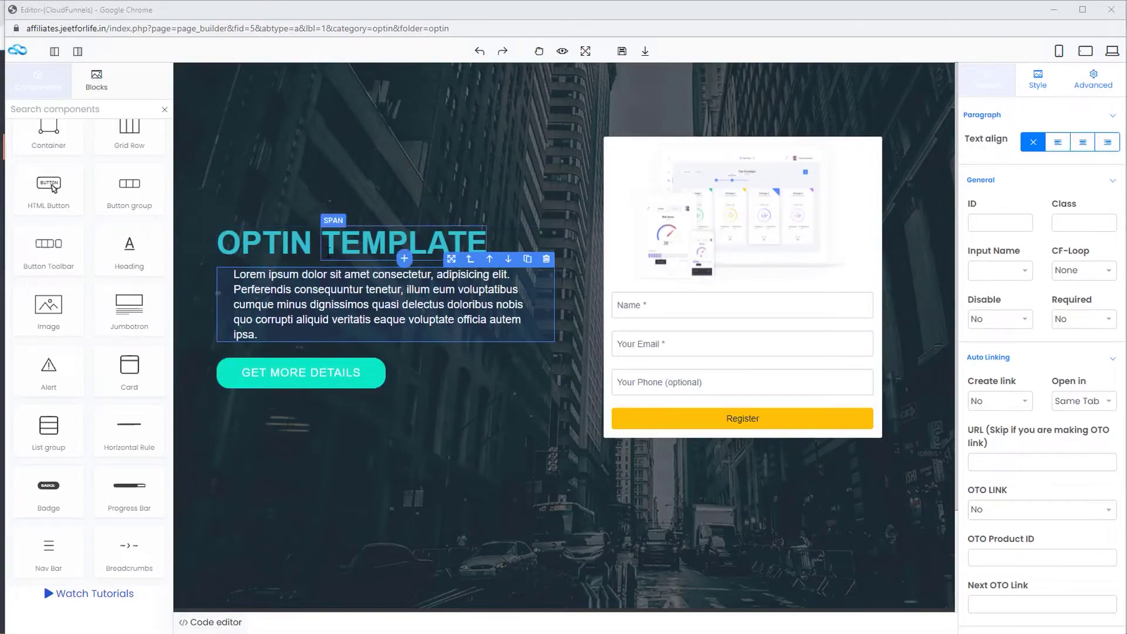
left_click(326, 254)
left_click(474, 225)
double_click(285, 242)
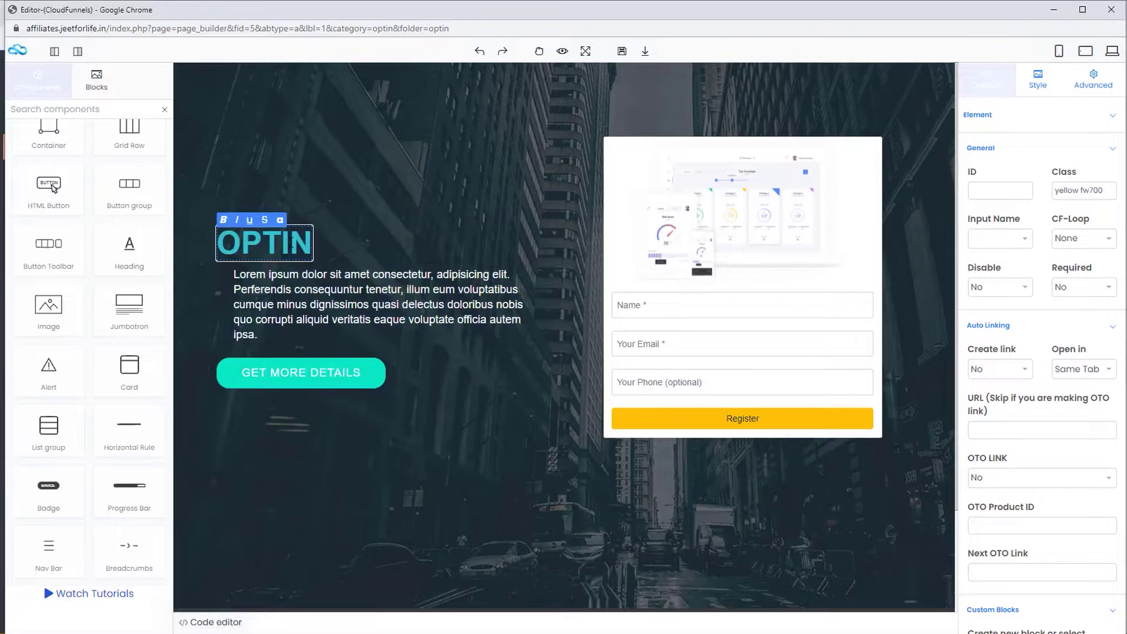
double_click(298, 240)
type("Please")
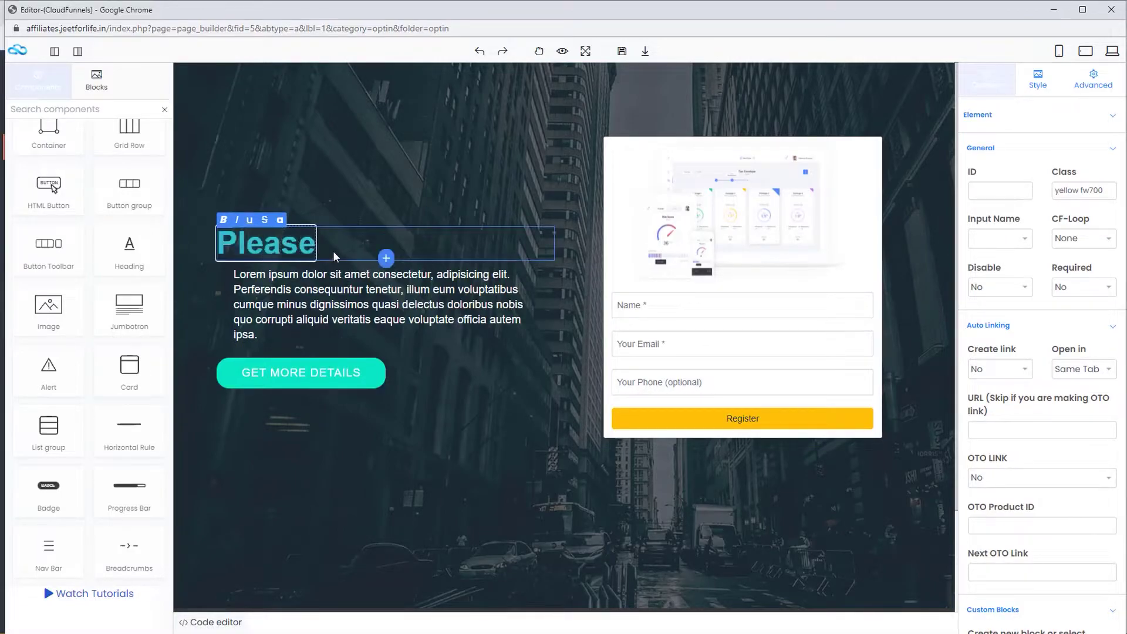
type(" Optin to receive the ebook")
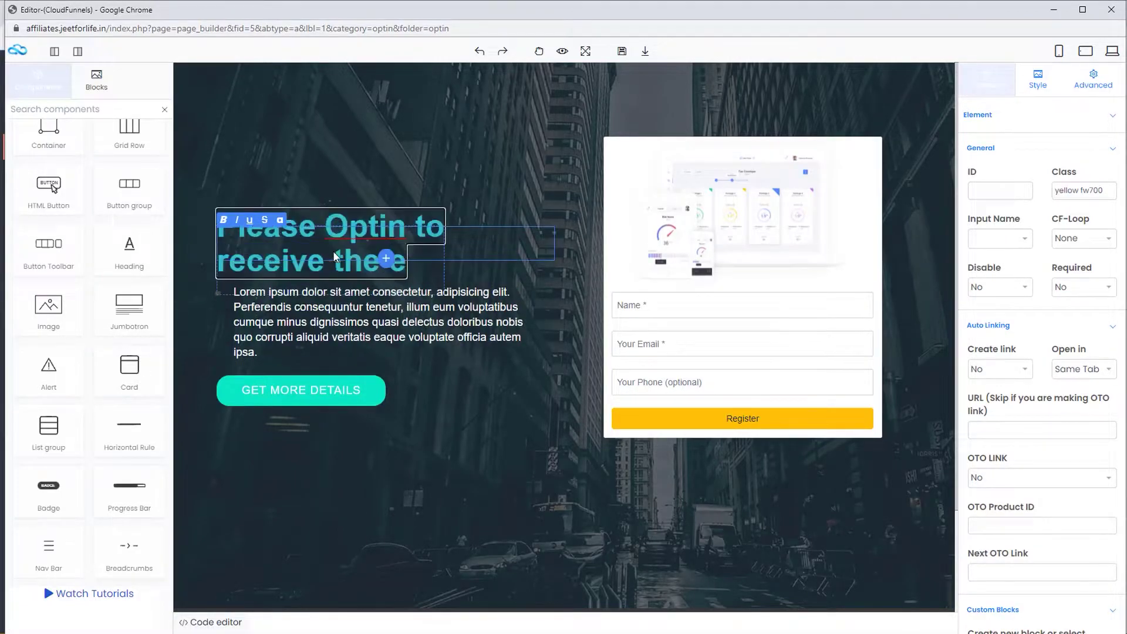
Replace the placeholder paragraph under the headline with "My ebook has everything you need to learn.".
double_click(383, 307)
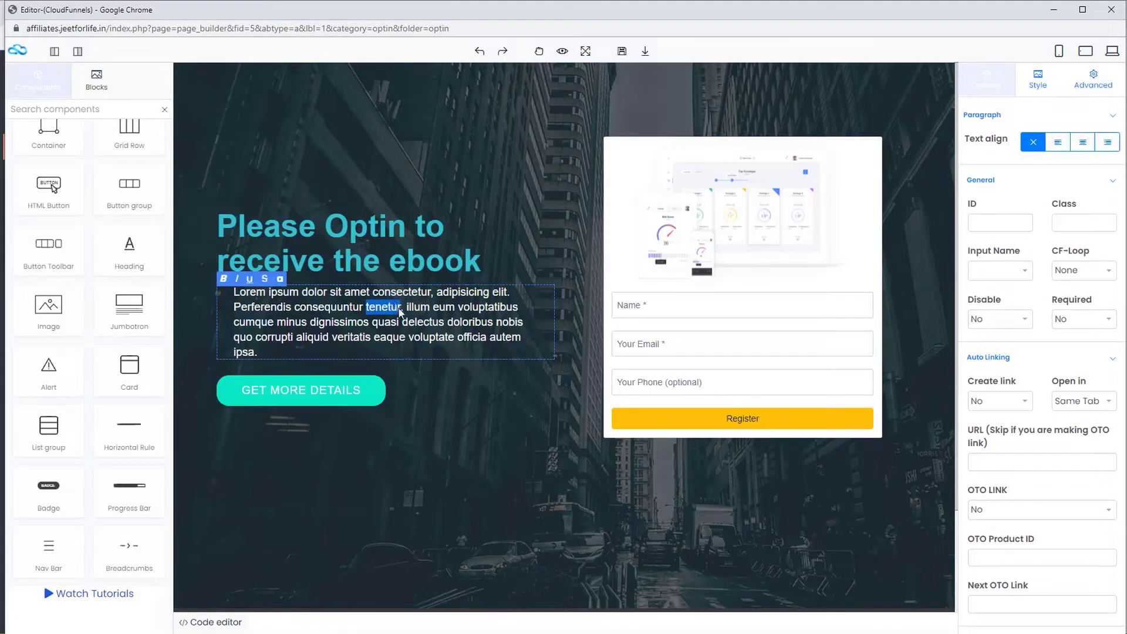
key("ctrl+s")
key("Escape")
key("ctrl+a")
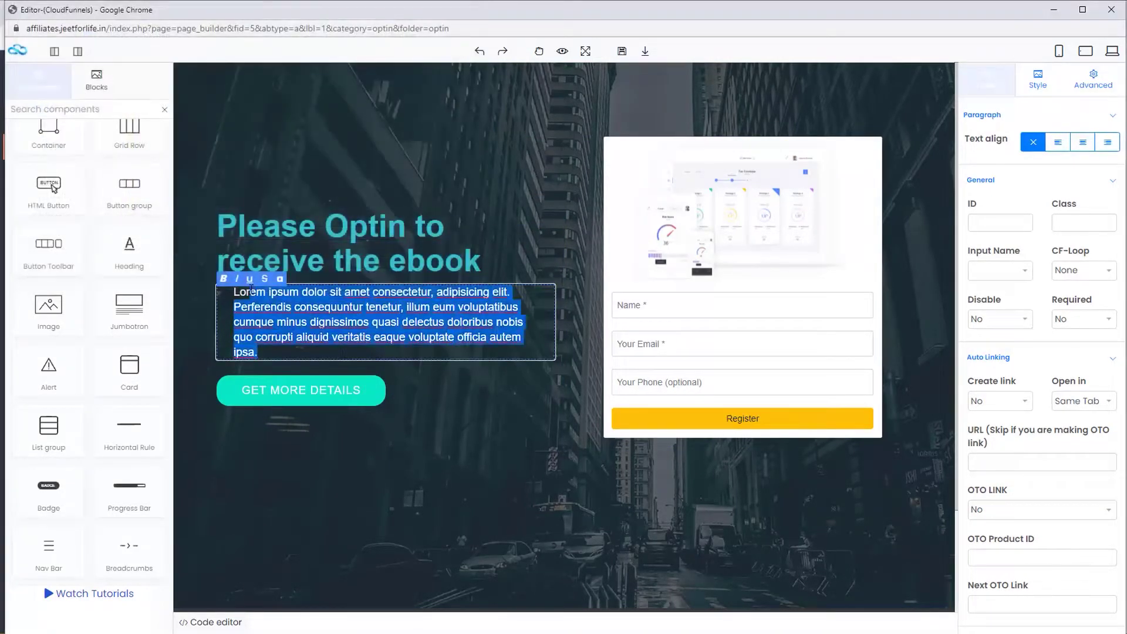
key("BackSpace")
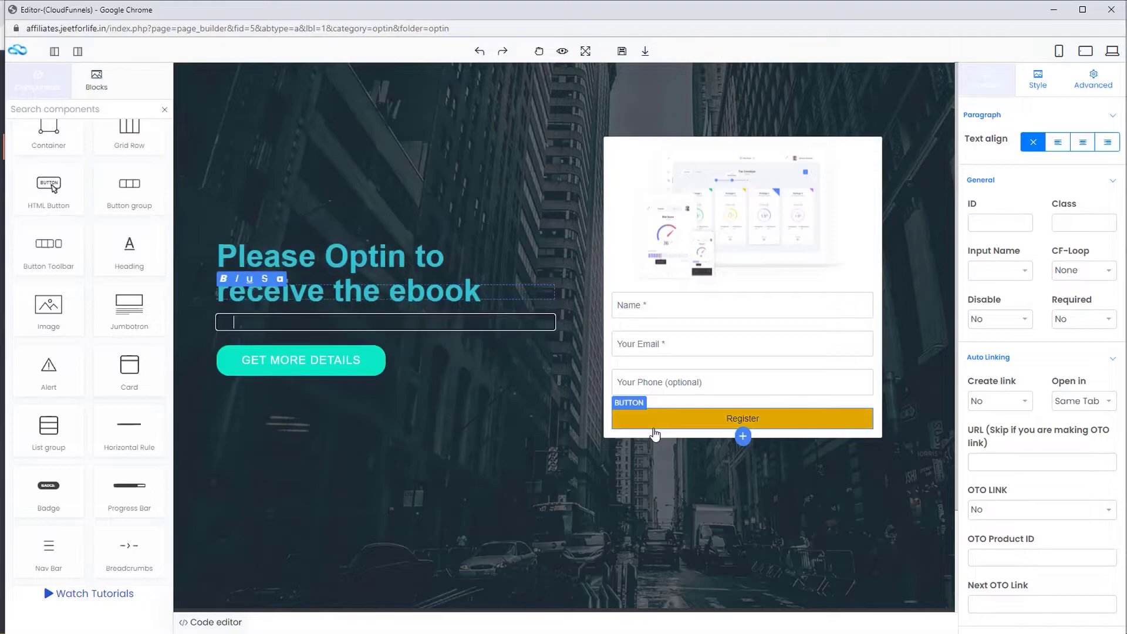
type("My ebook has everything you need to learn.")
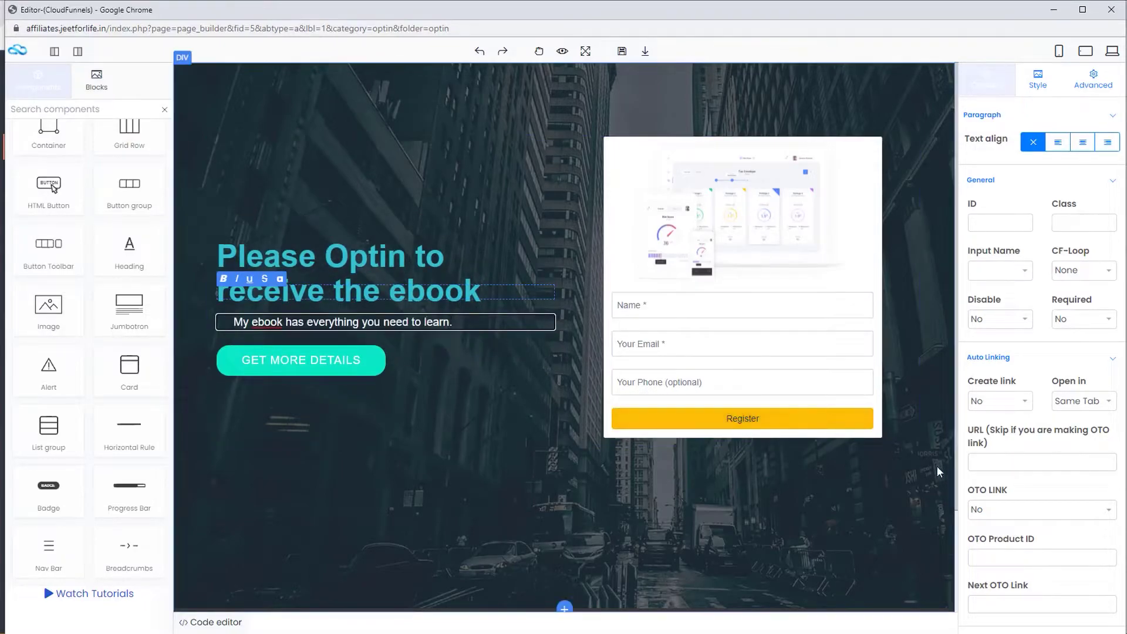
Select the image above the opt-in form and examine its file upload and image URL options without replacing it.
left_click(674, 294)
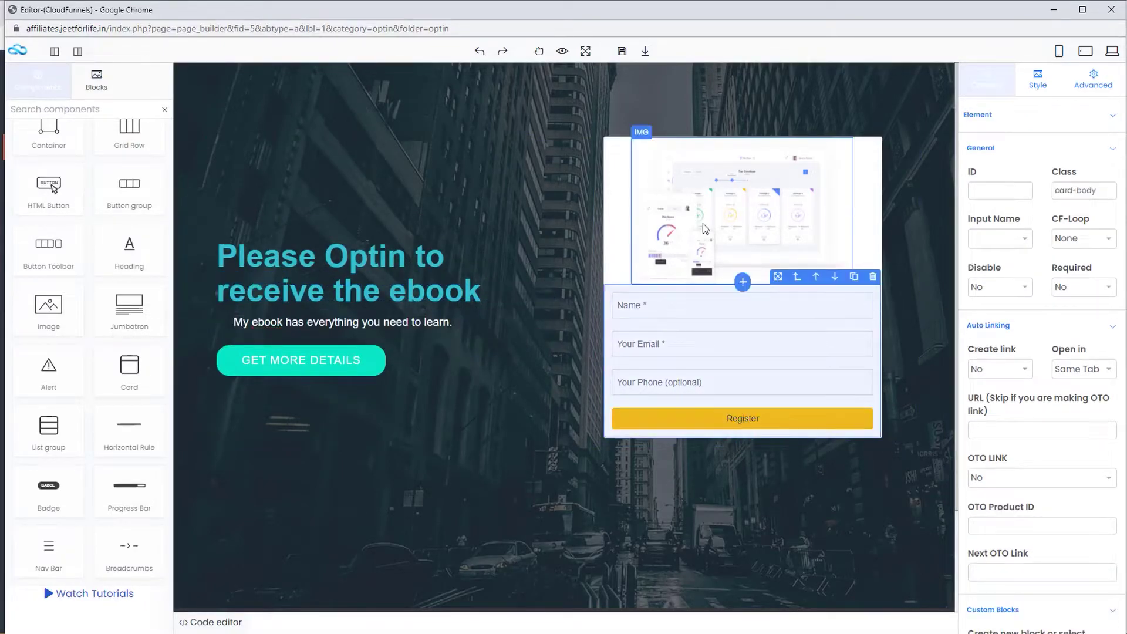
left_click(747, 210)
left_click(1050, 158)
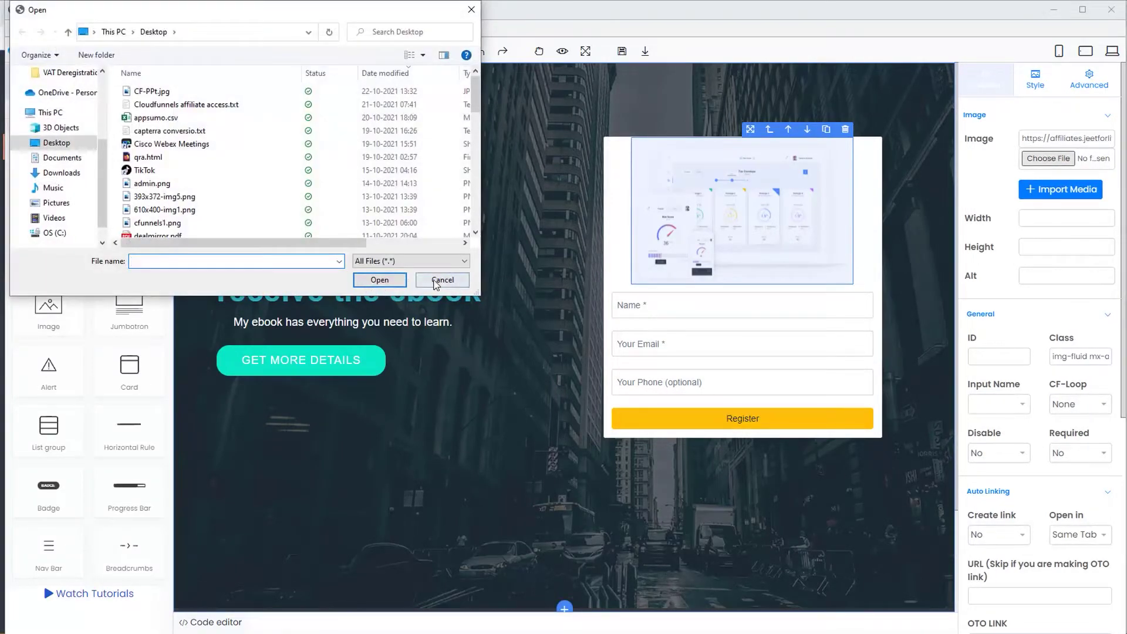
left_click(438, 275)
triple_click(1066, 137)
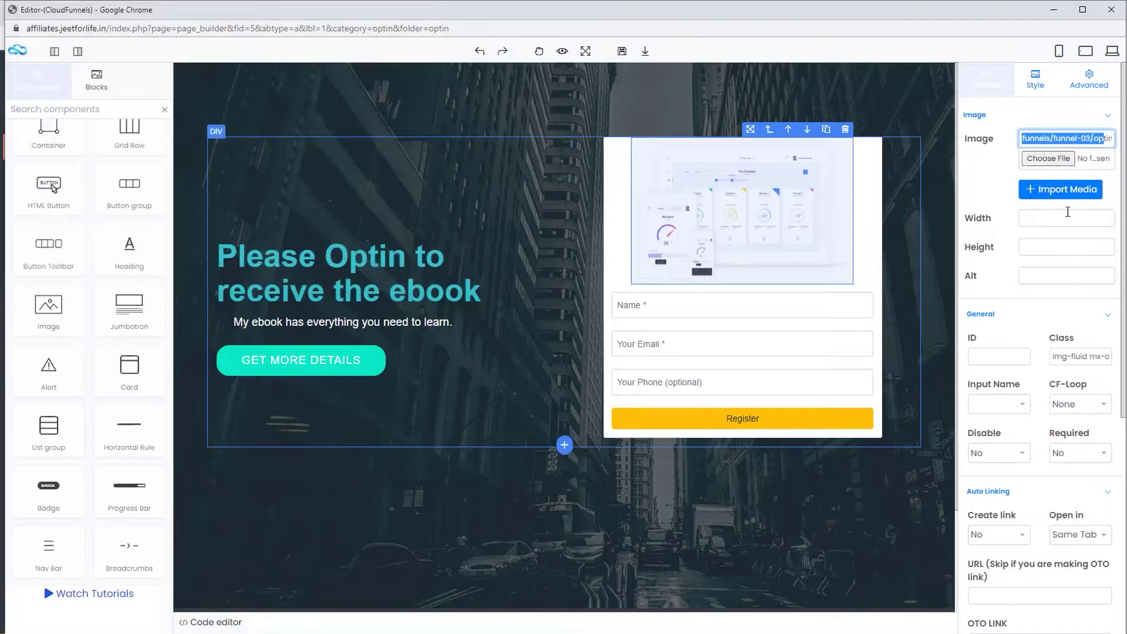
Examine the width, height, alt and linking options of the image above the opt-in form, comparing them with the headline's settings.
left_click(1061, 220)
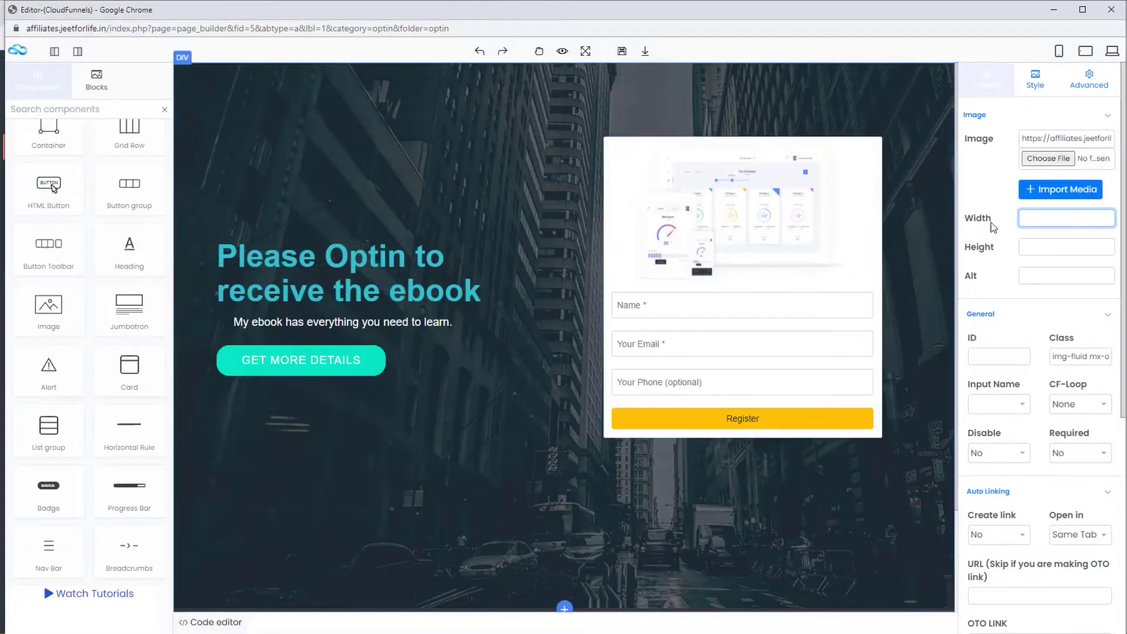
scroll(1035, 282, "down", 1)
left_click(1044, 211)
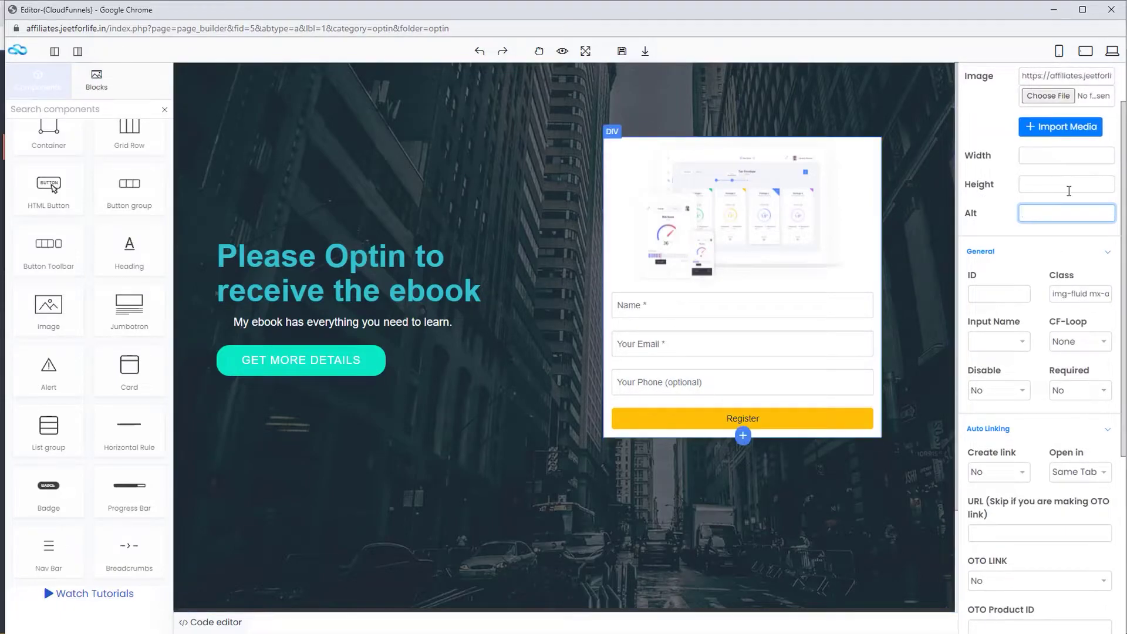
scroll(1043, 213, "up", 1)
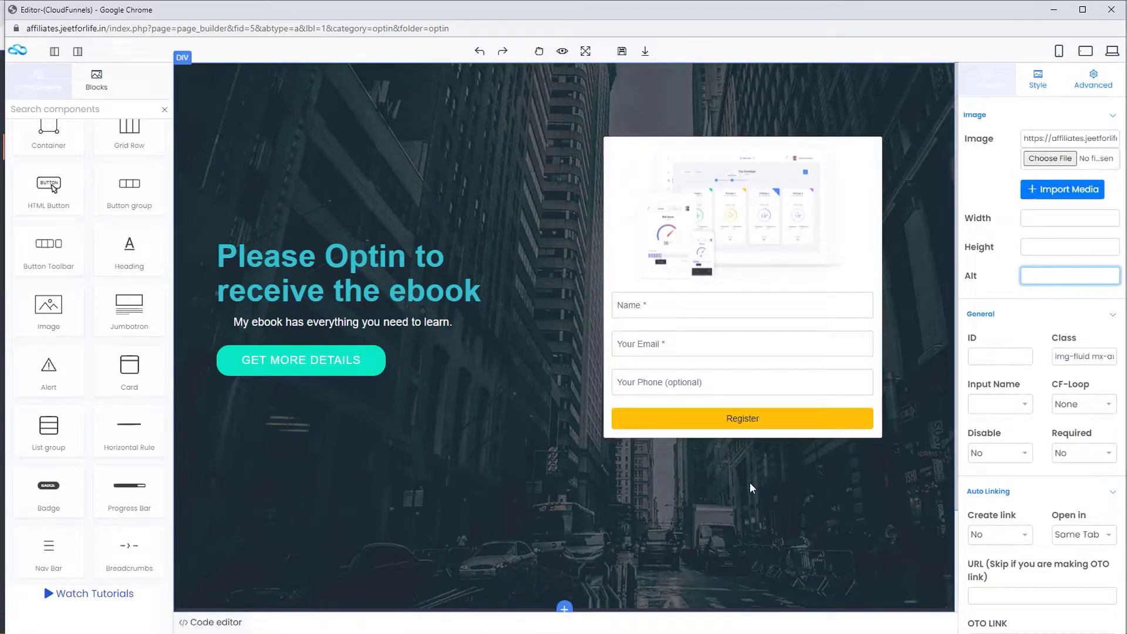
left_click(377, 289)
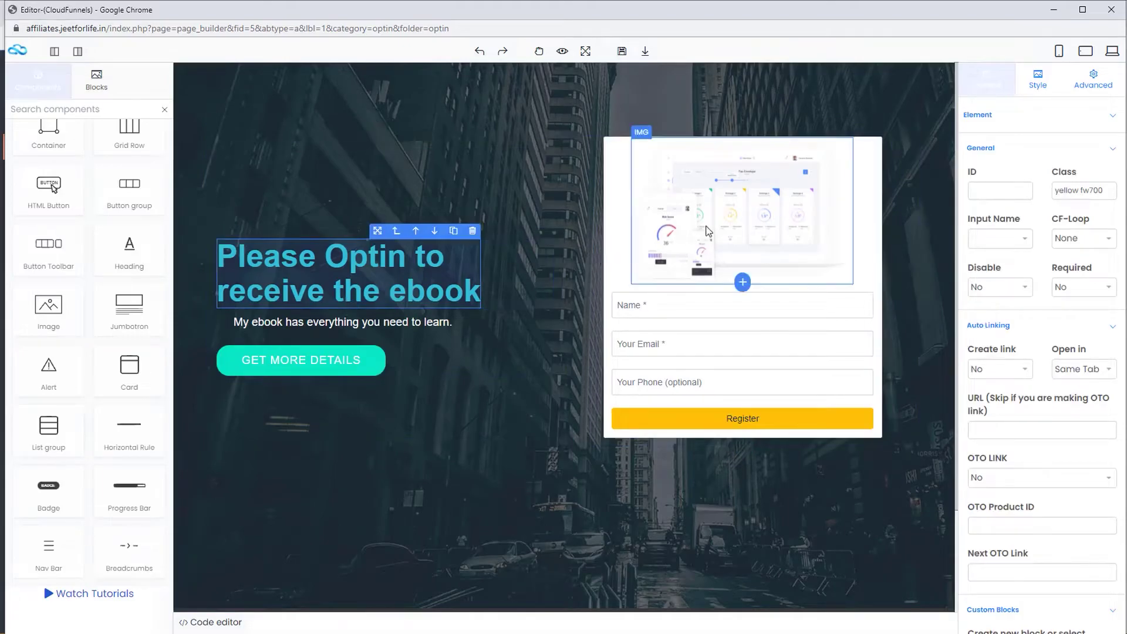
left_click(707, 231)
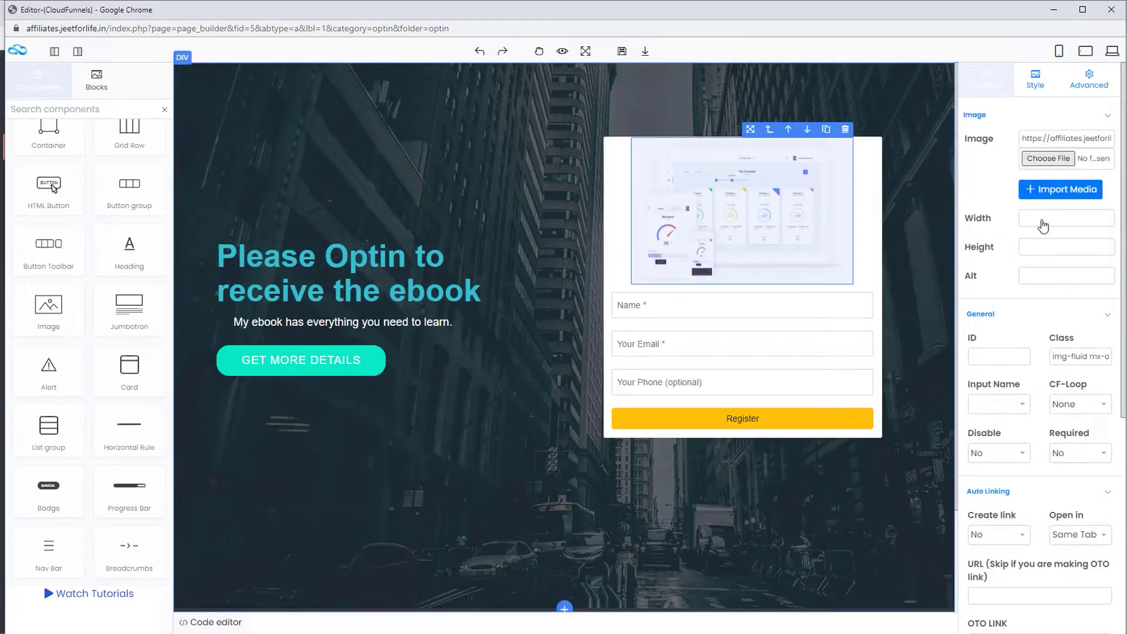
left_click(418, 296)
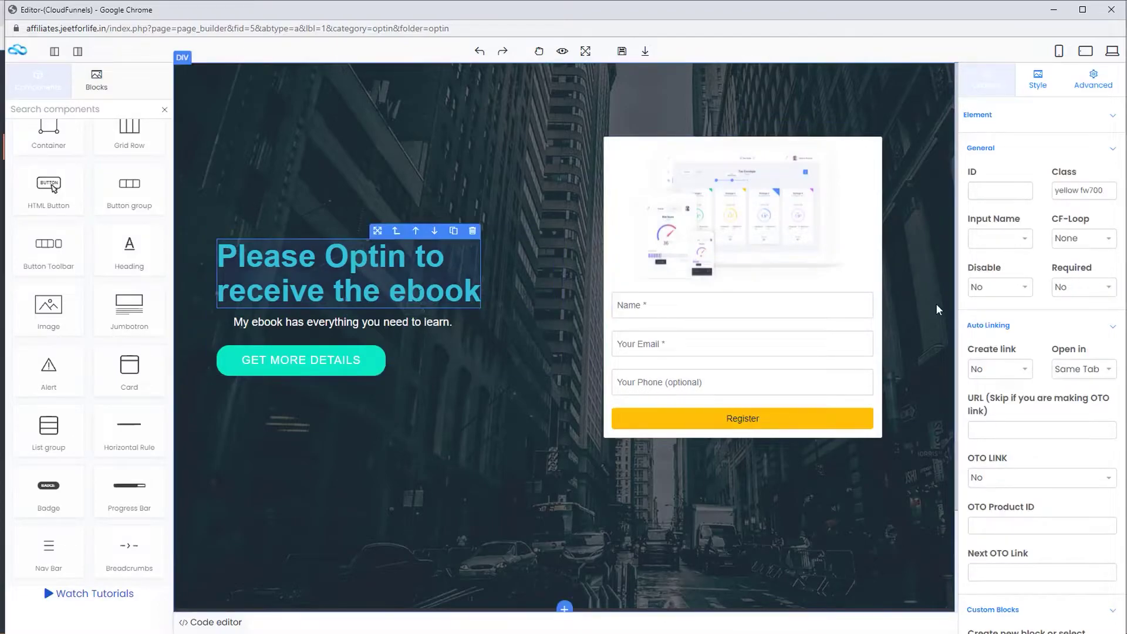
Select the "GET MORE DETAILS" button and examine its link, custom block, display, typography and advanced settings.
left_click(359, 371)
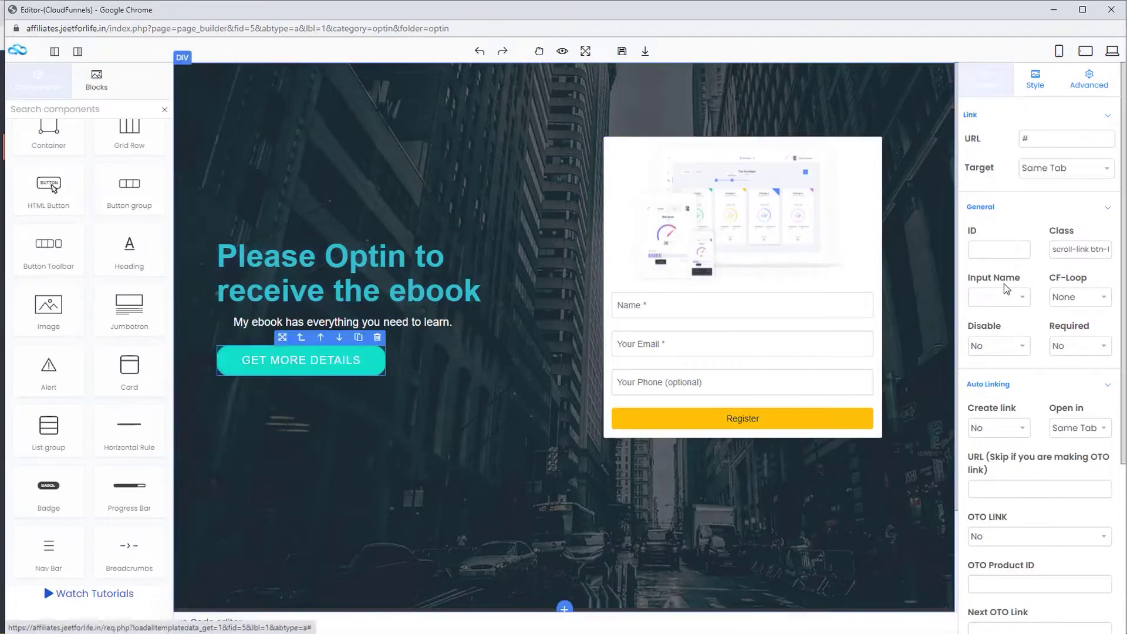
scroll(1049, 311, "down", 4)
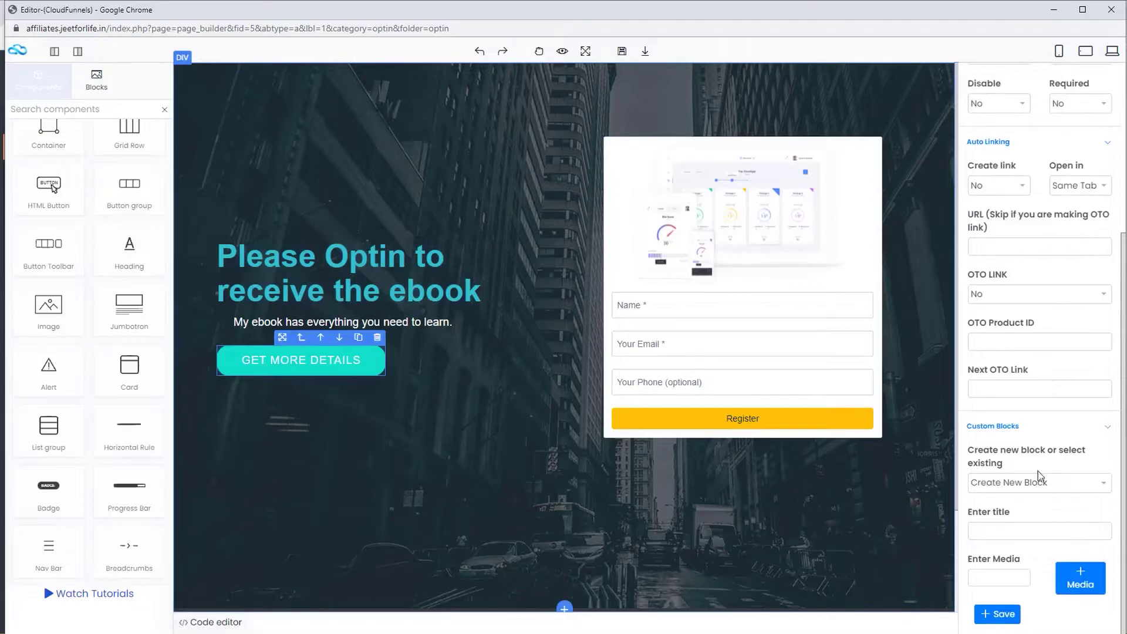
scroll(1039, 476, "up", 5)
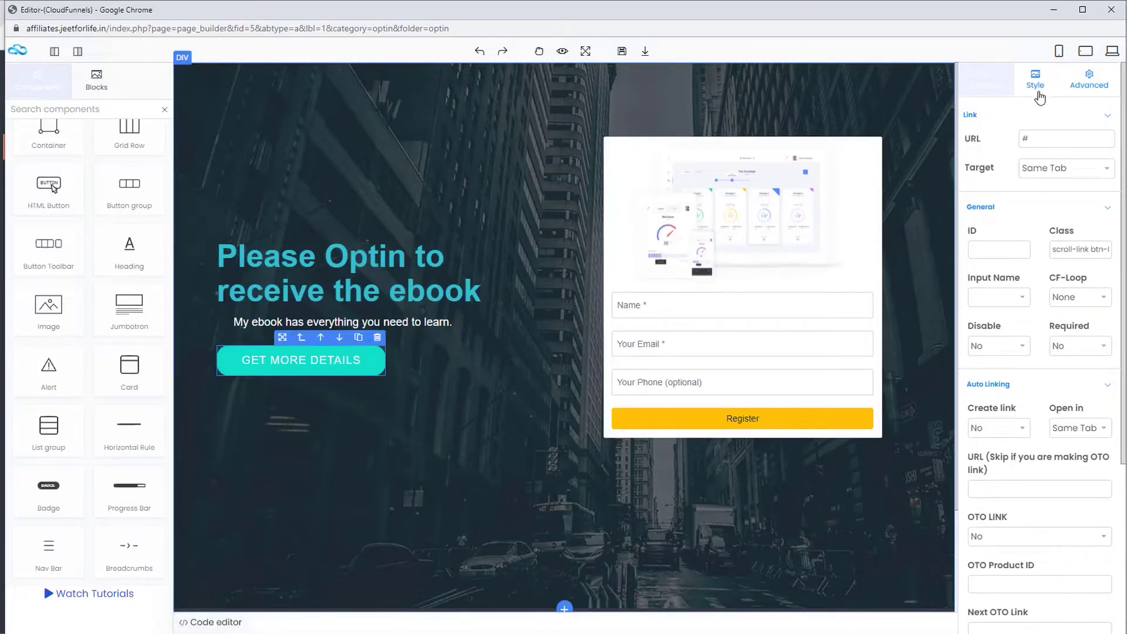
left_click(1038, 92)
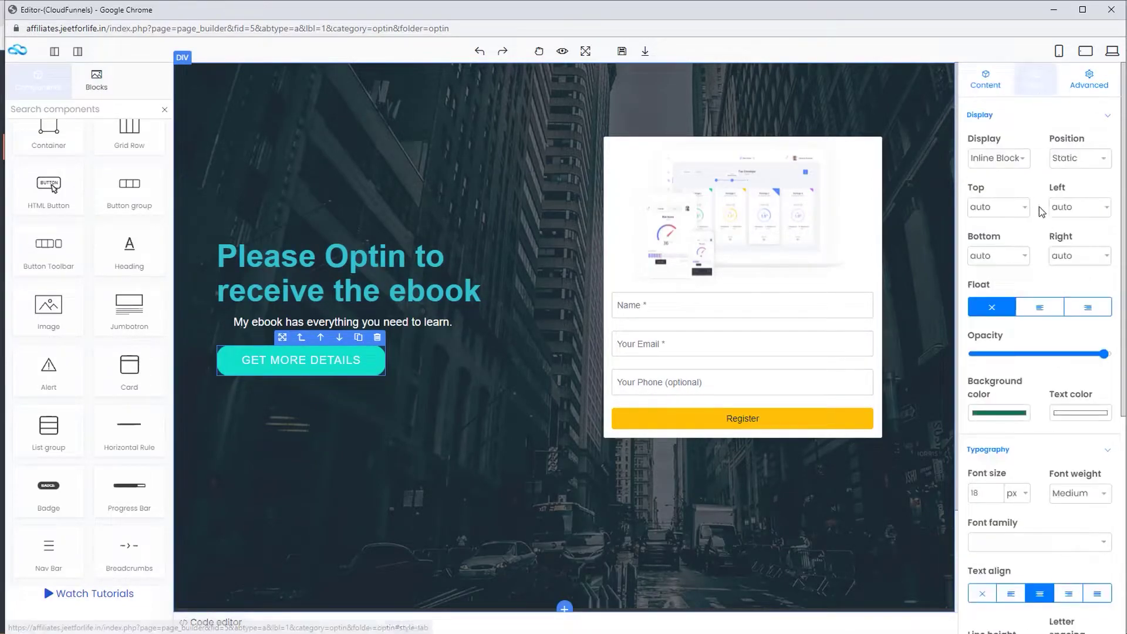
scroll(1021, 270, "down", 4)
scroll(1023, 286, "down", 2)
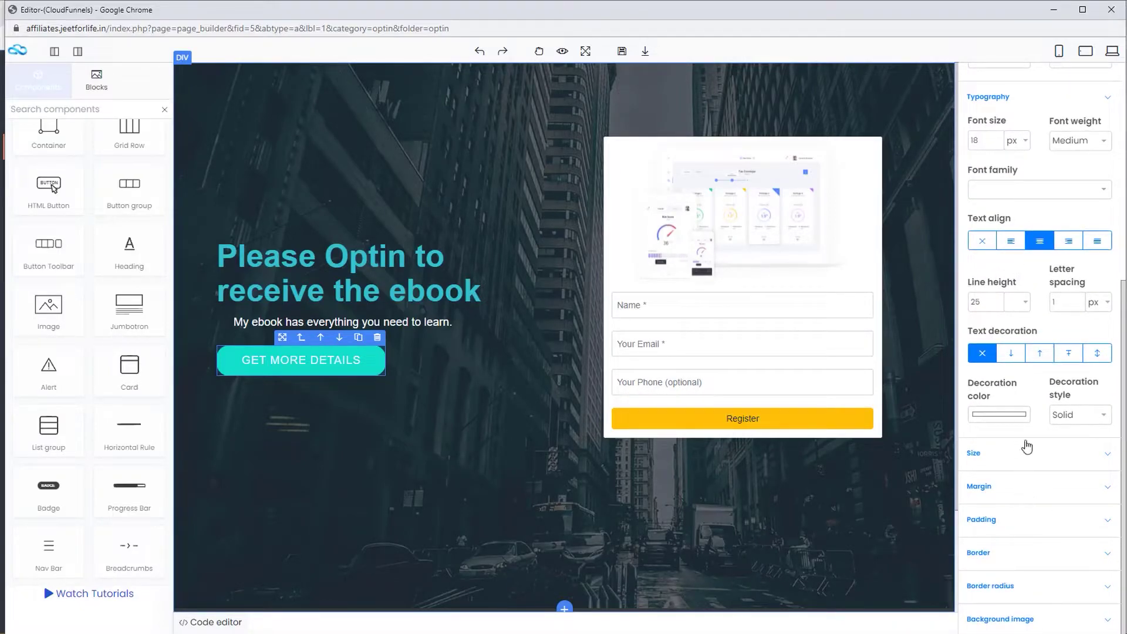
scroll(1027, 502, "up", 7)
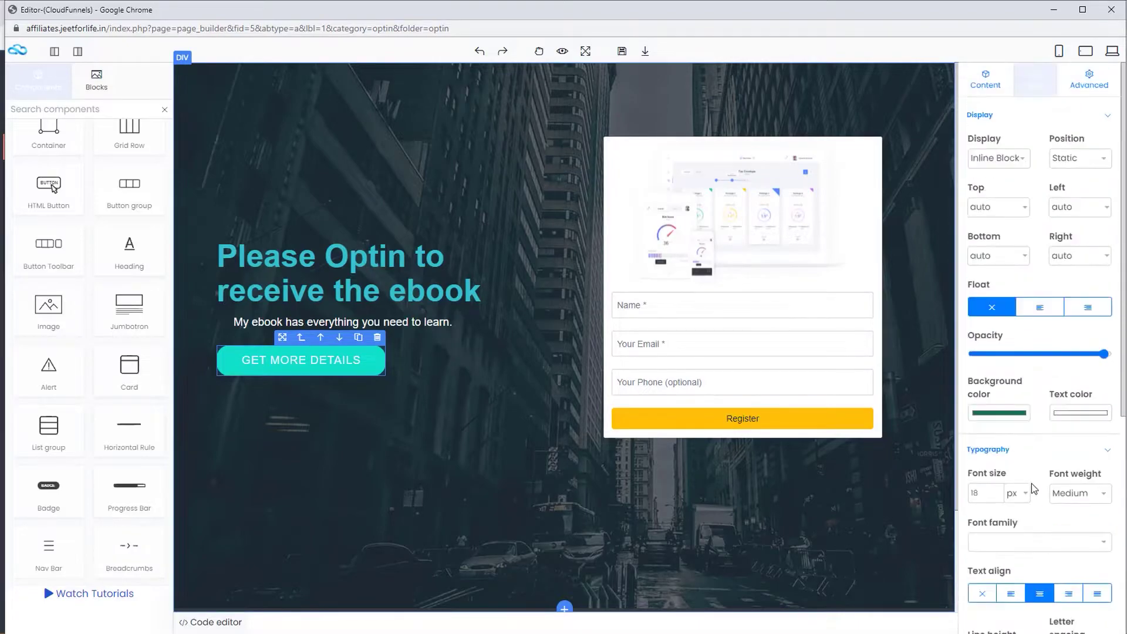
left_click(1091, 82)
left_click(994, 87)
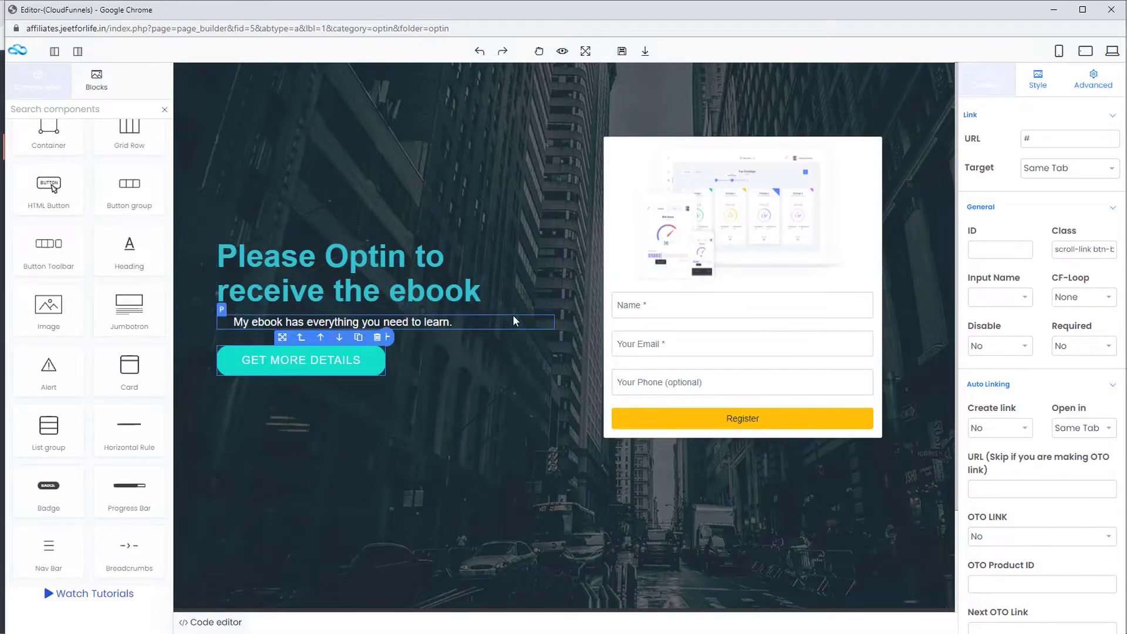
Save the changes to the Optin page and close its editor.
left_click(622, 53)
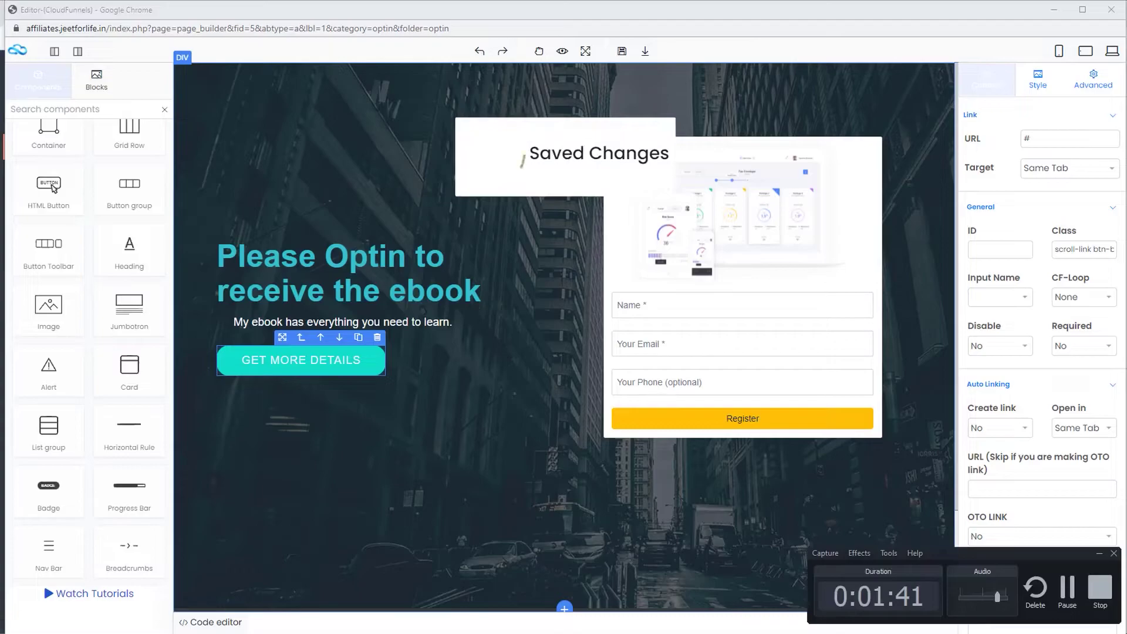
left_click(1111, 9)
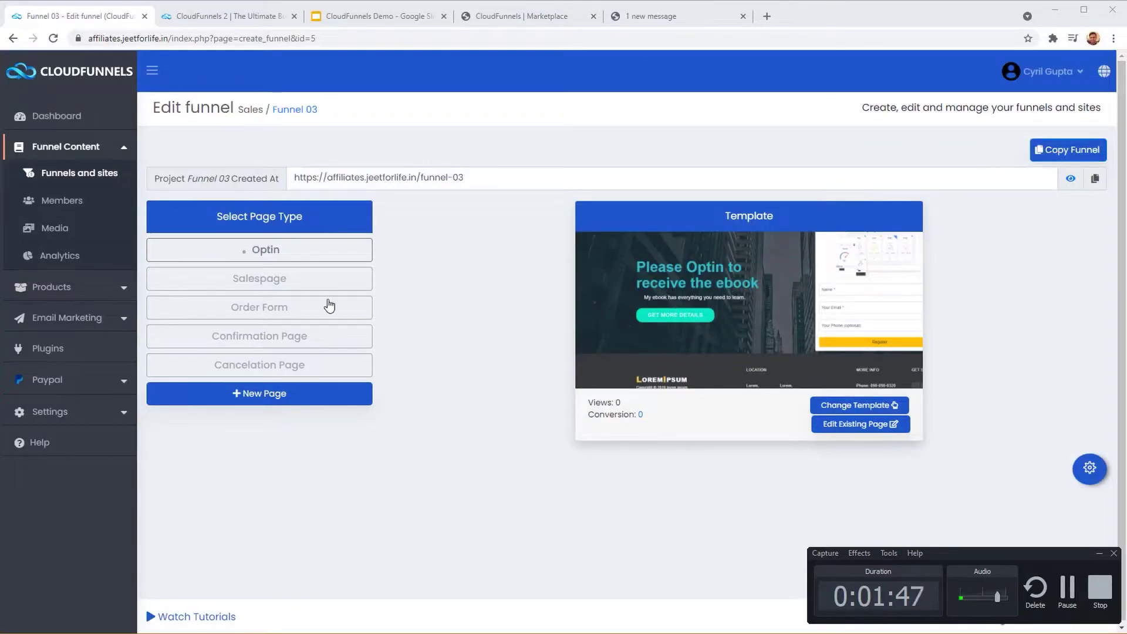
Open the template choices for the funnel's Salespage and start cloning a page from a URL.
left_click(325, 279)
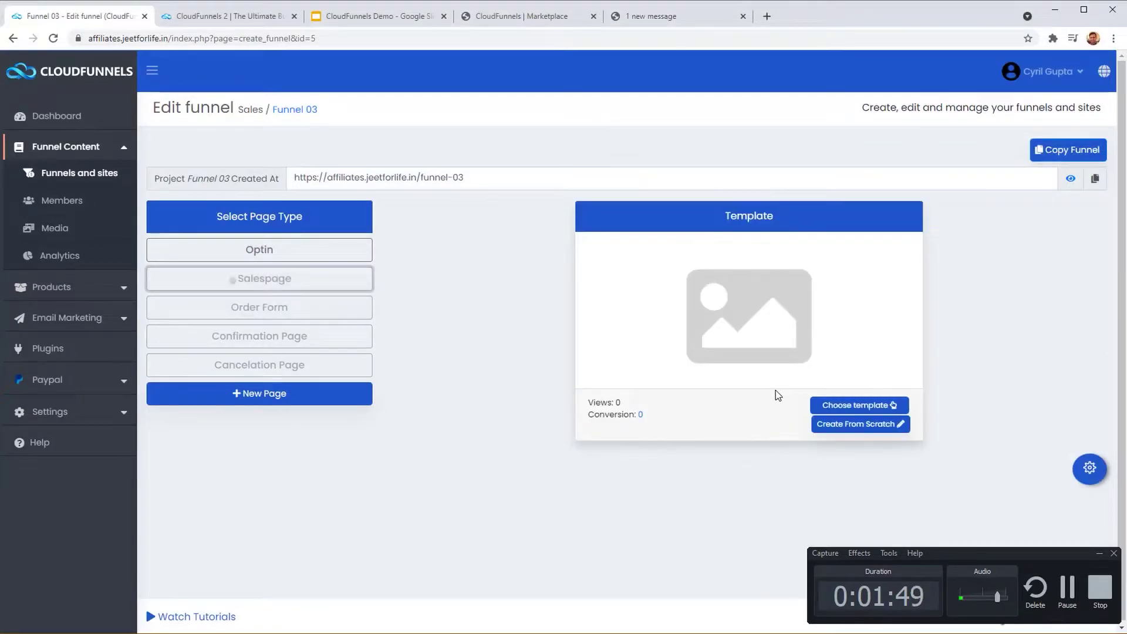
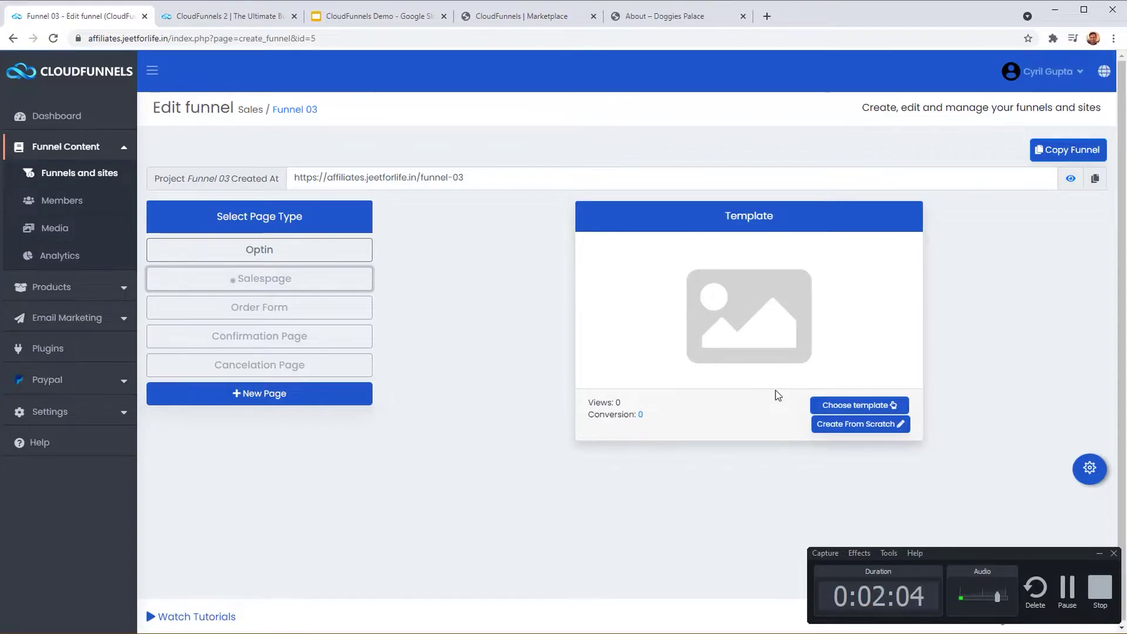
left_click(878, 409)
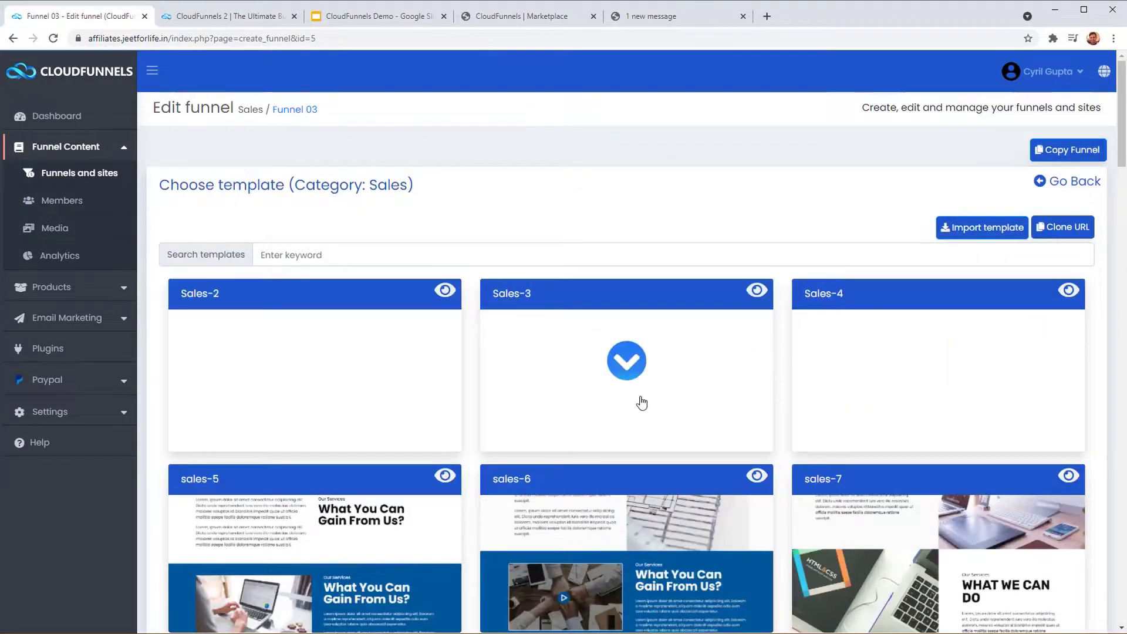
left_click(1072, 233)
left_click(1071, 233)
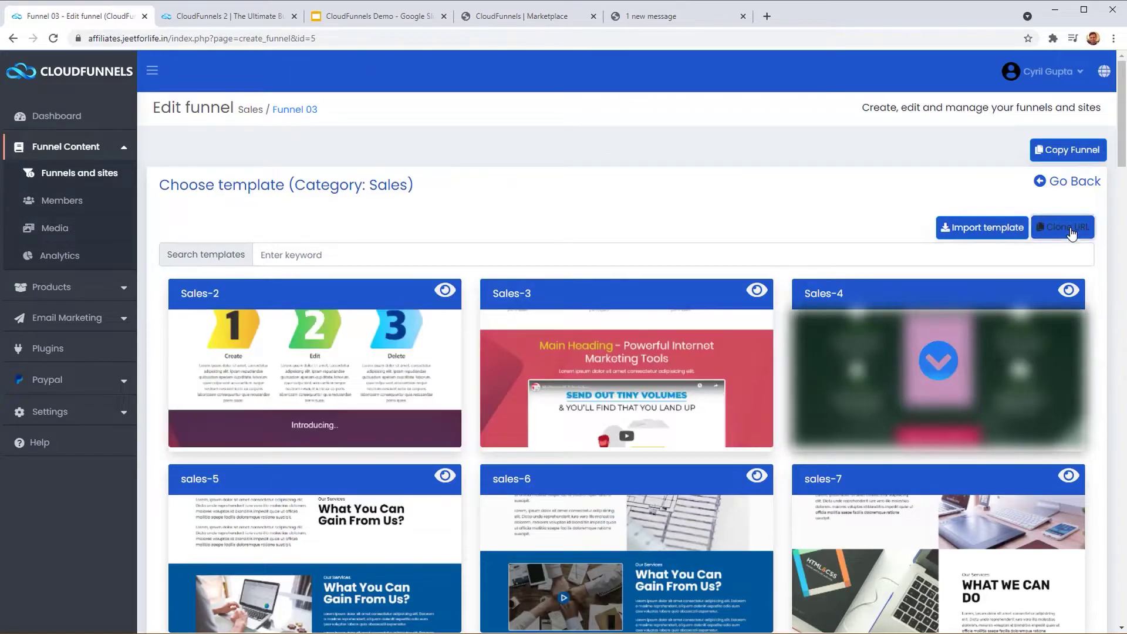
Copy the address of the Doggies Palace About page, close that page, and clone doggiespalace.com/about/ into the Salespage.
left_click(663, 16)
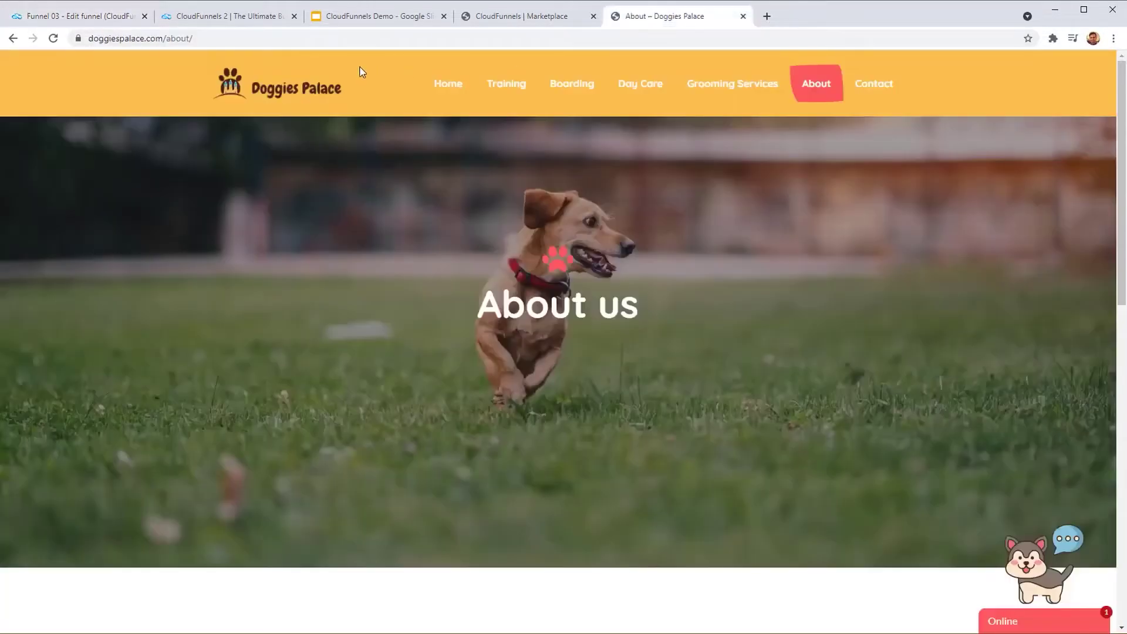
left_click(140, 18)
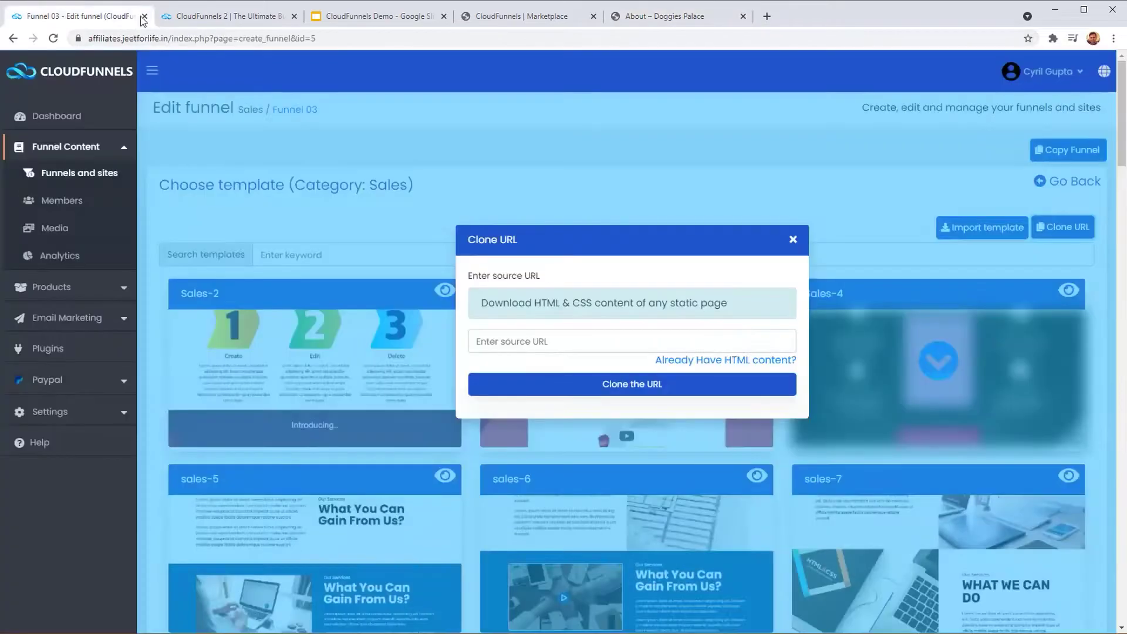
left_click(699, 17)
left_click(663, 37)
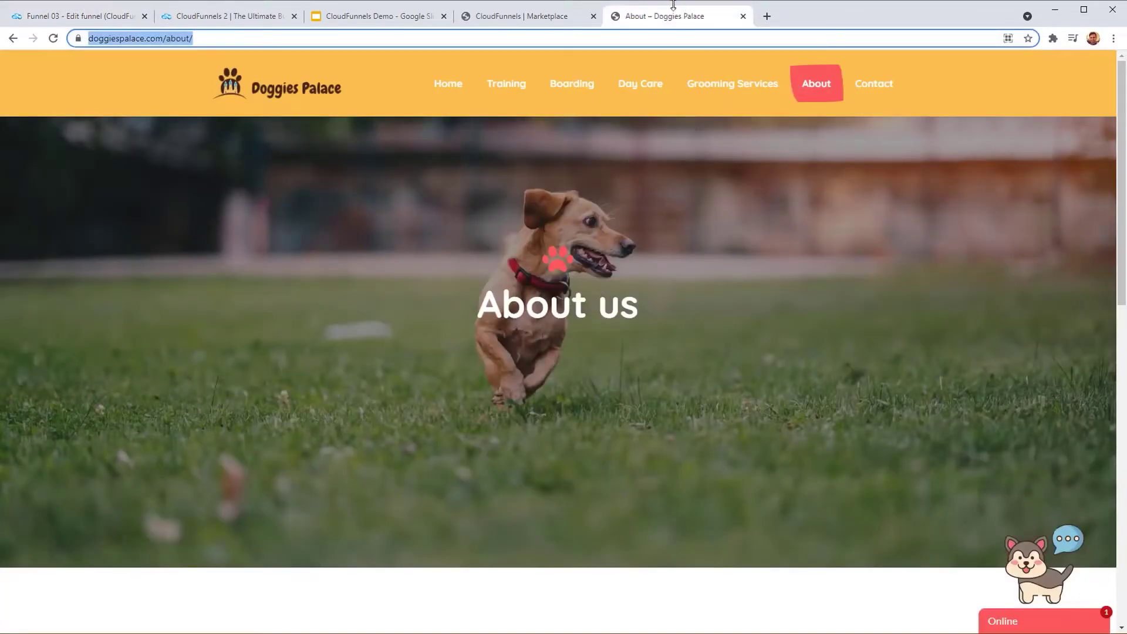
key("ctrl+c")
key("ctrl+w")
key("ctrl+1")
left_click(526, 341)
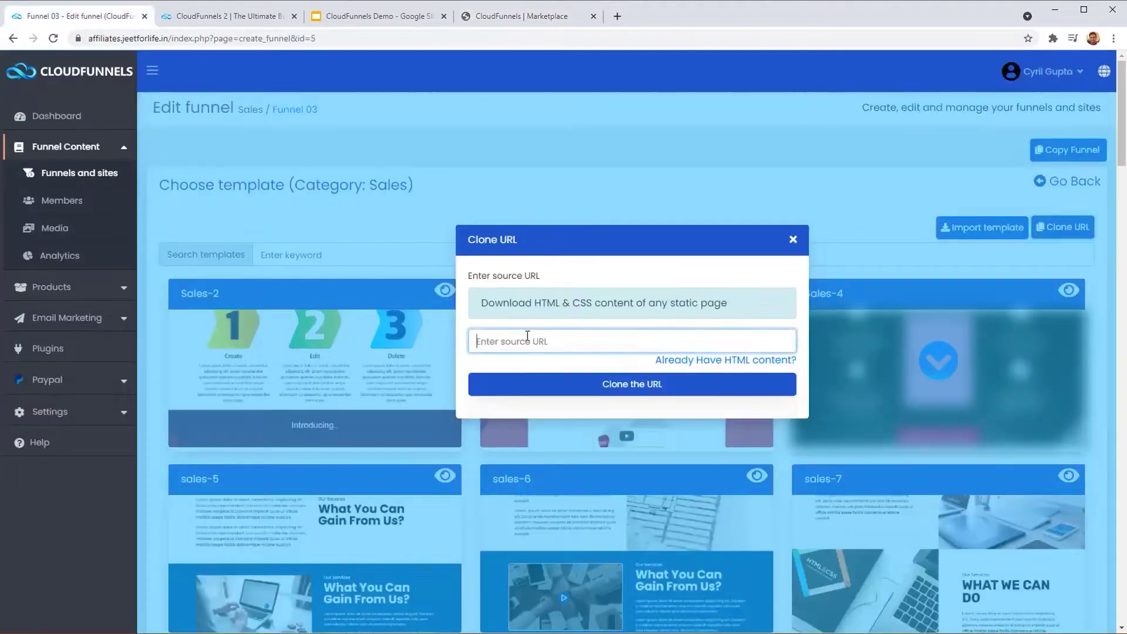
key("ctrl+v")
left_click(621, 385)
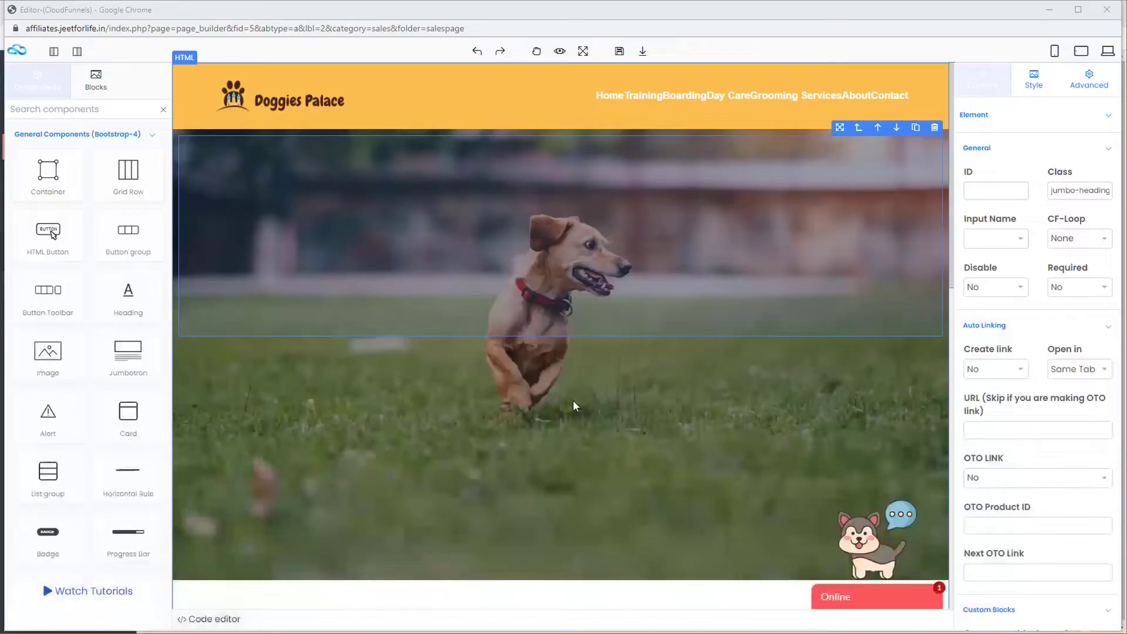
Replace the "Doggies Palace" heading above the cloned page's introductory paragraph with "My doggy shop".
scroll(544, 333, "down", 3)
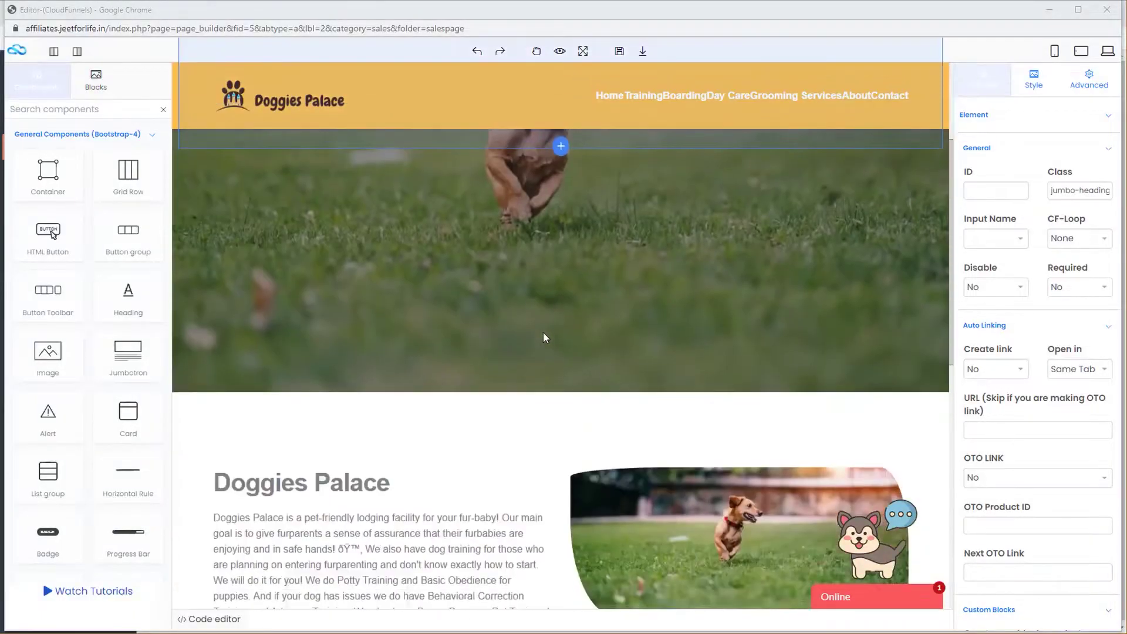
scroll(544, 339, "down", 2)
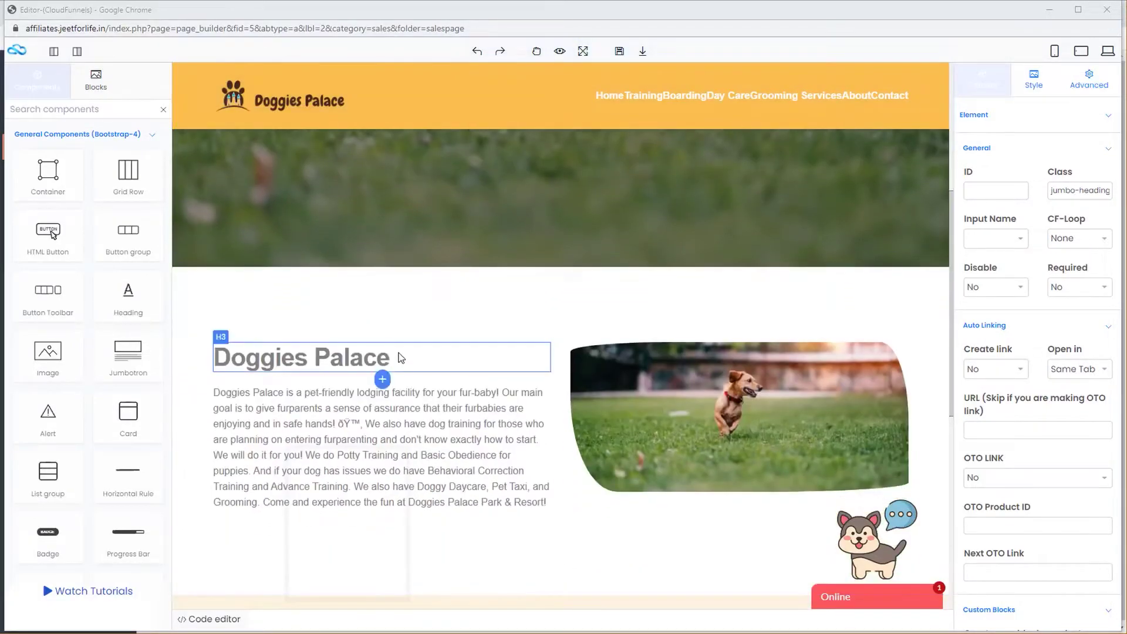
scroll(397, 358, "down", 3)
left_click(343, 171)
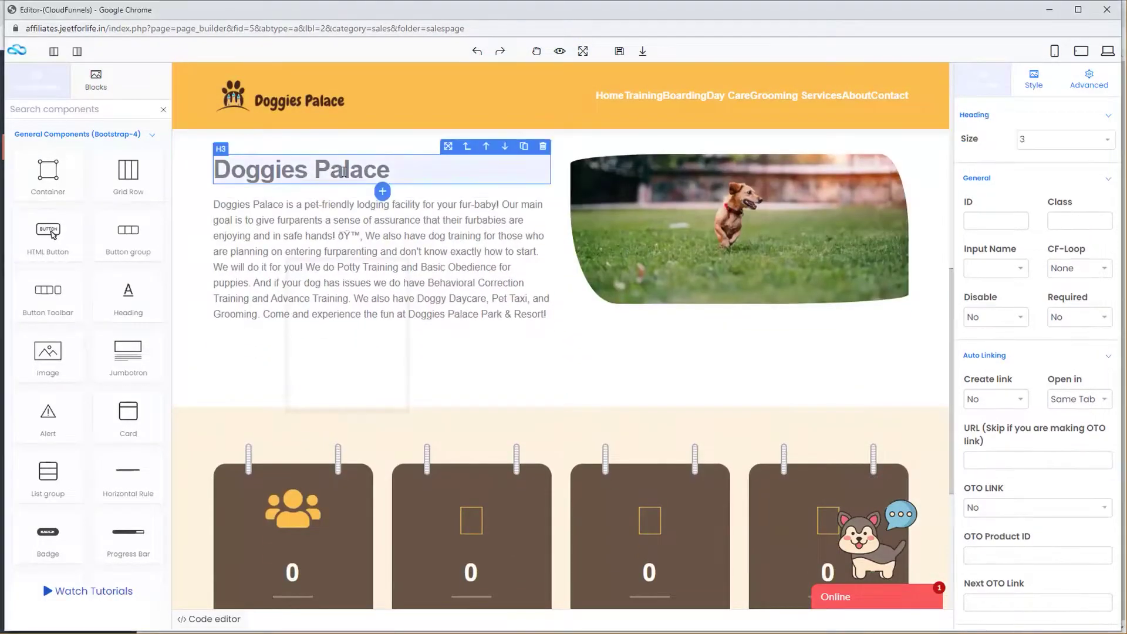
double_click(383, 169)
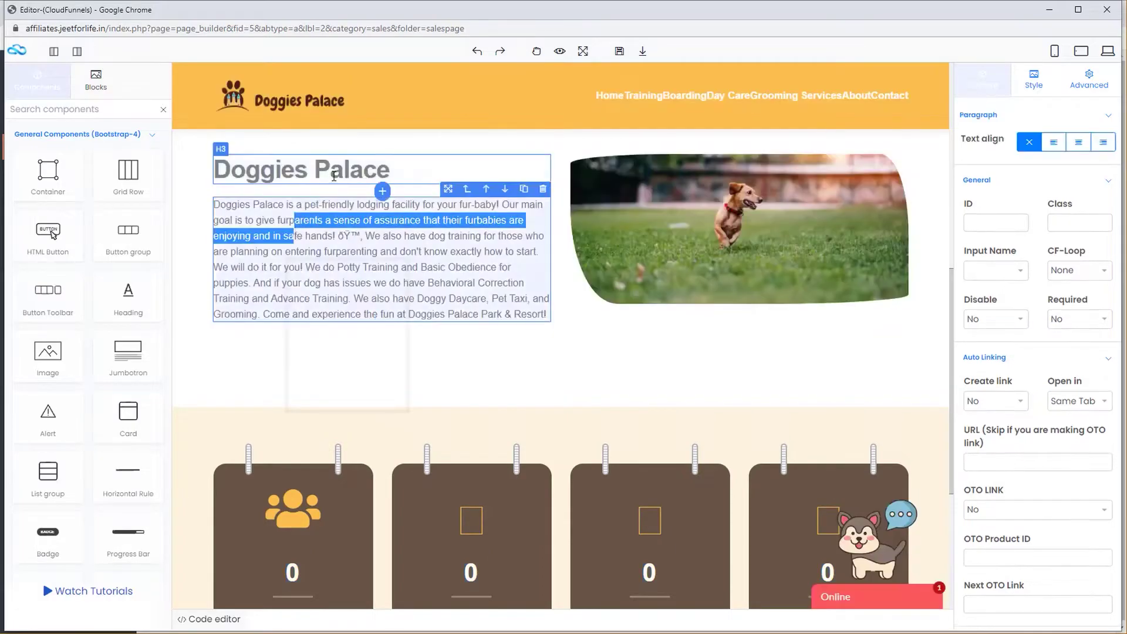
double_click(368, 169)
left_click_drag(391, 171, 218, 169)
type("My d")
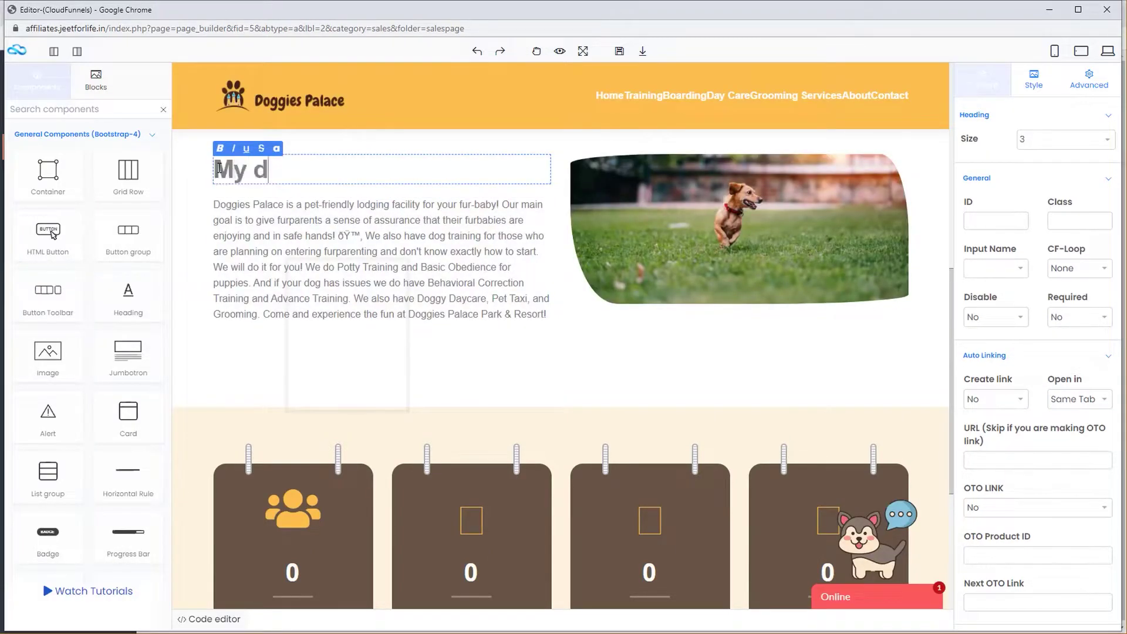
type("oggy shop")
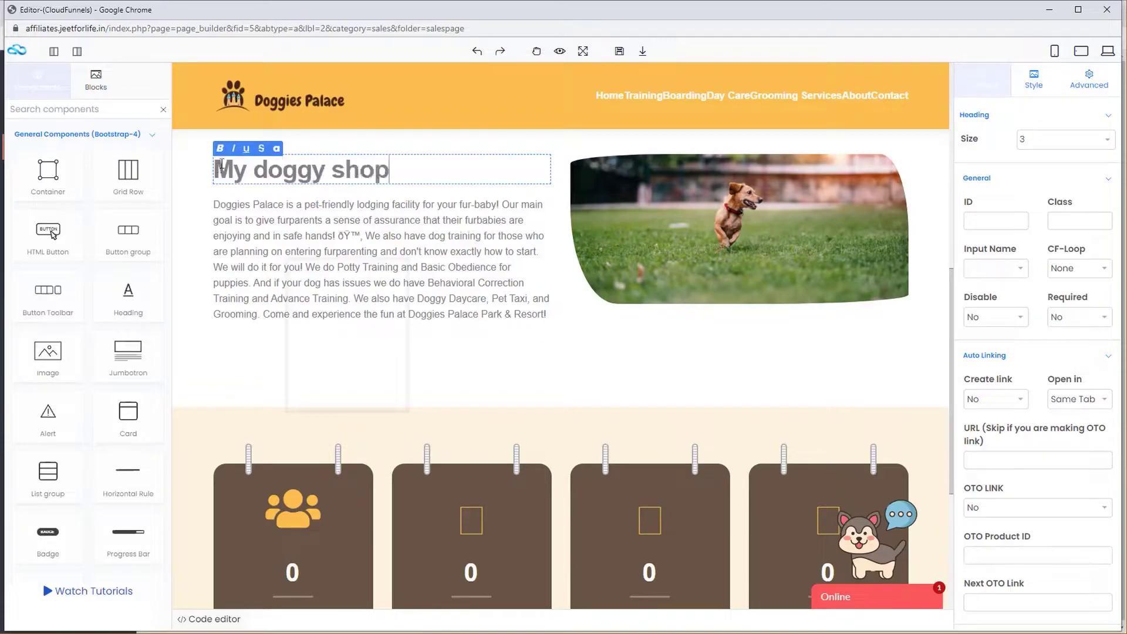
Replace the Doggies Palace logos in the page's header and footer with the round red-and-grey logo image file.
left_click(242, 95)
left_click(1048, 158)
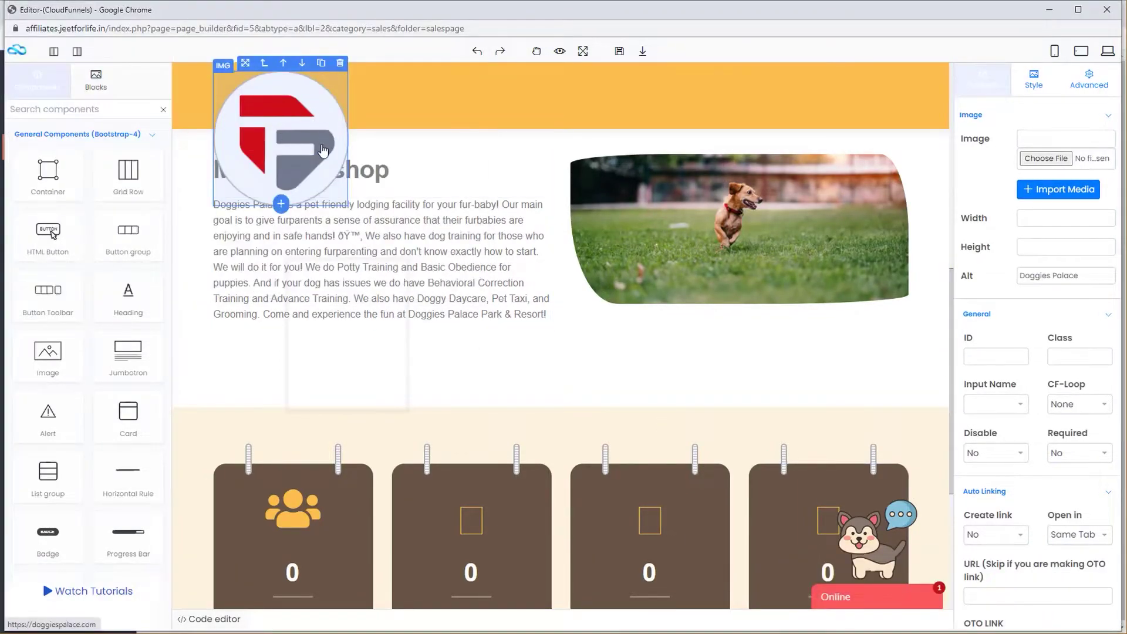
scroll(650, 355, "down", 5)
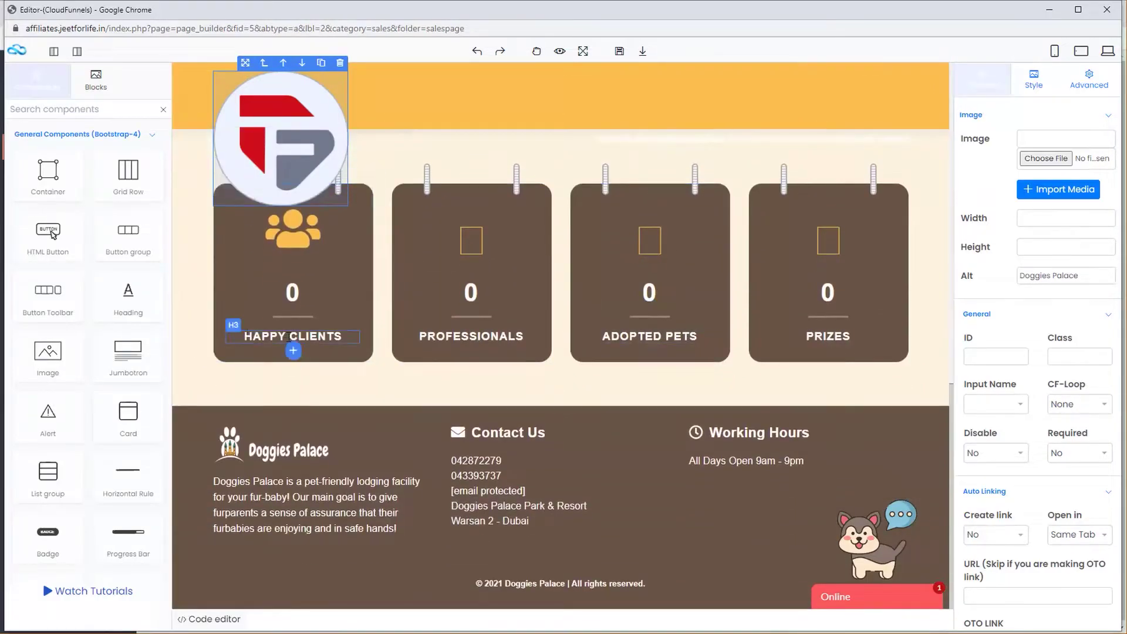
left_click(288, 447)
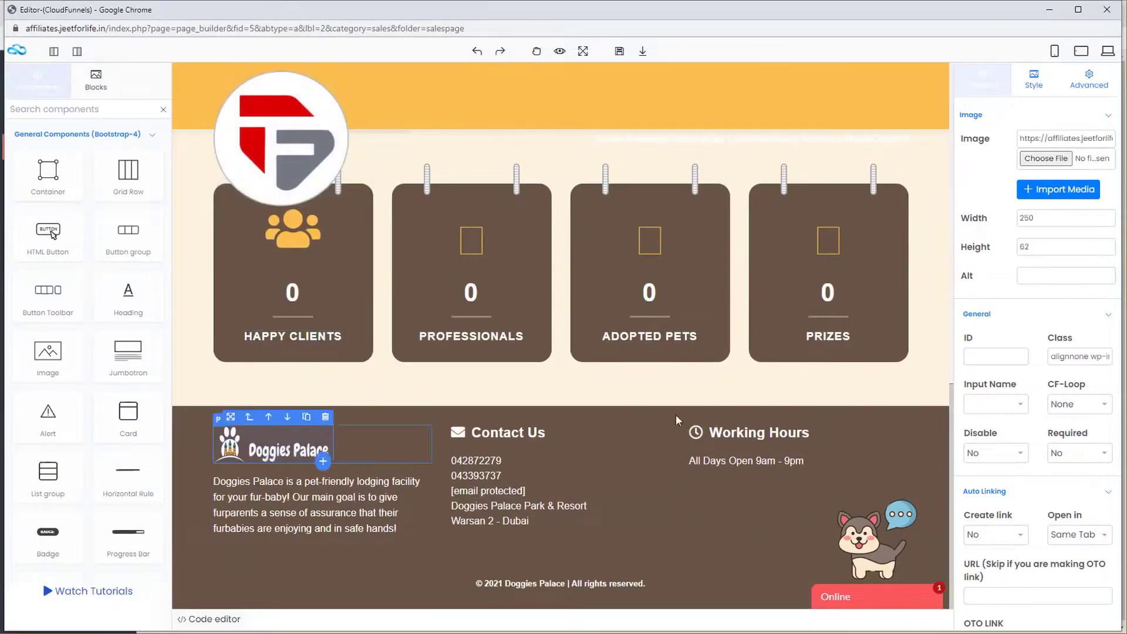
left_click(1046, 158)
double_click(151, 106)
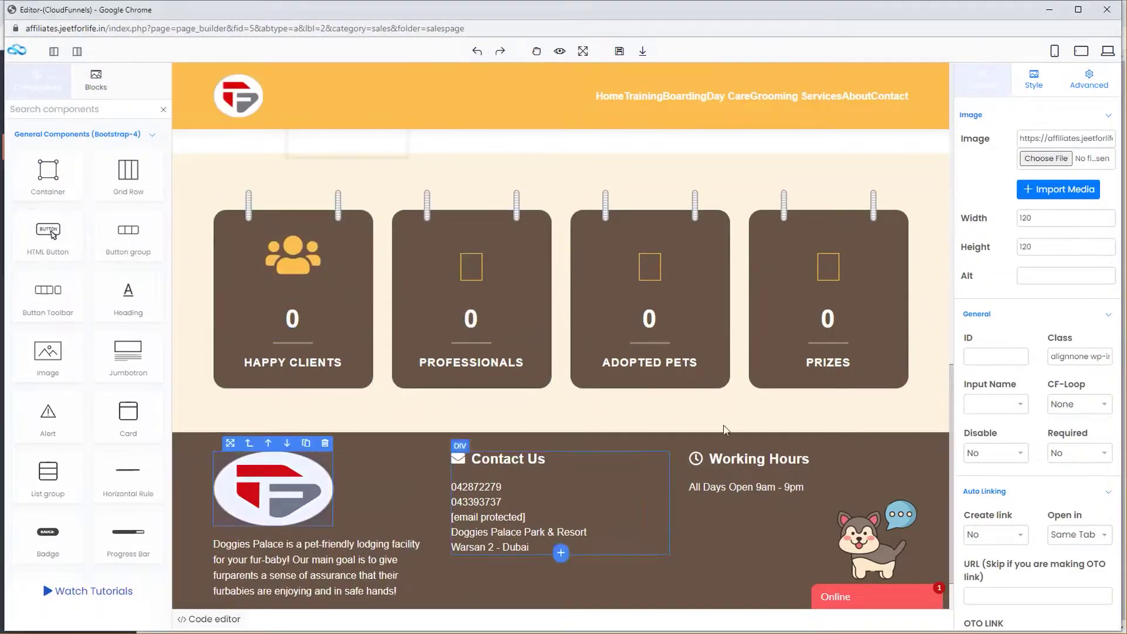
Set the width of the footer's round logo image to 120 px.
left_click(1033, 80)
scroll(1043, 135, "down", 4)
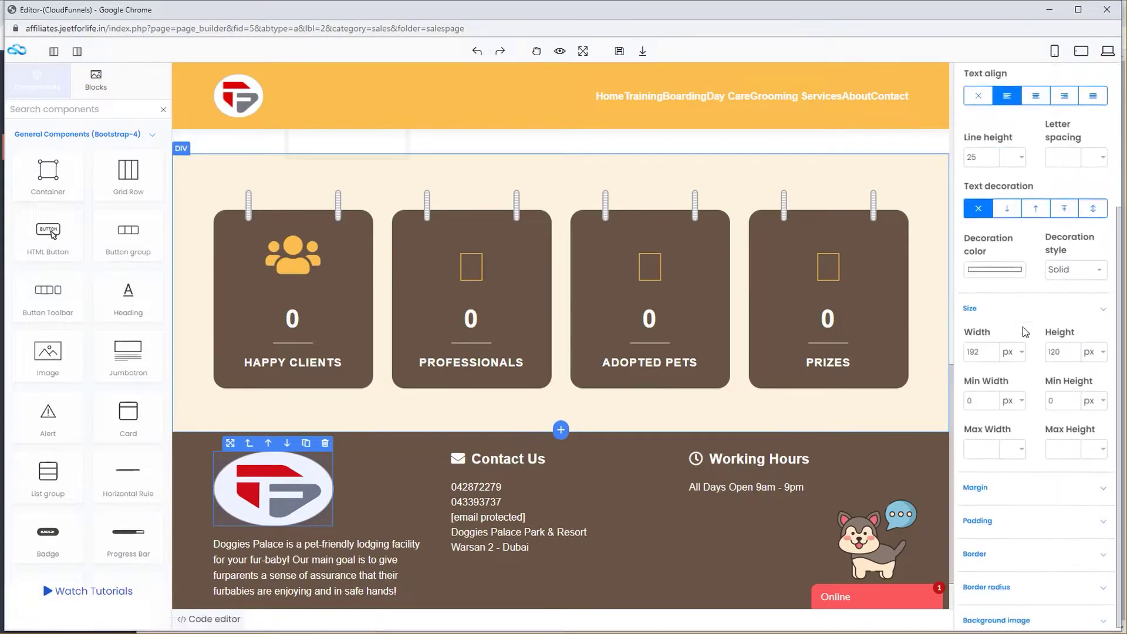
double_click(974, 347)
type("120")
key("Return")
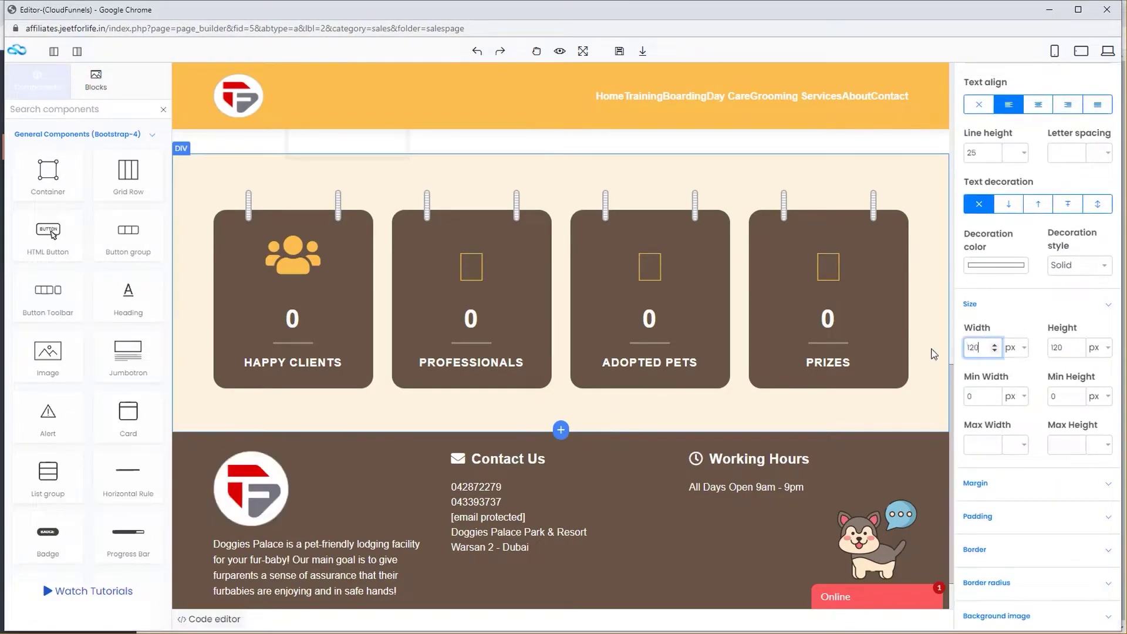
left_click(416, 547)
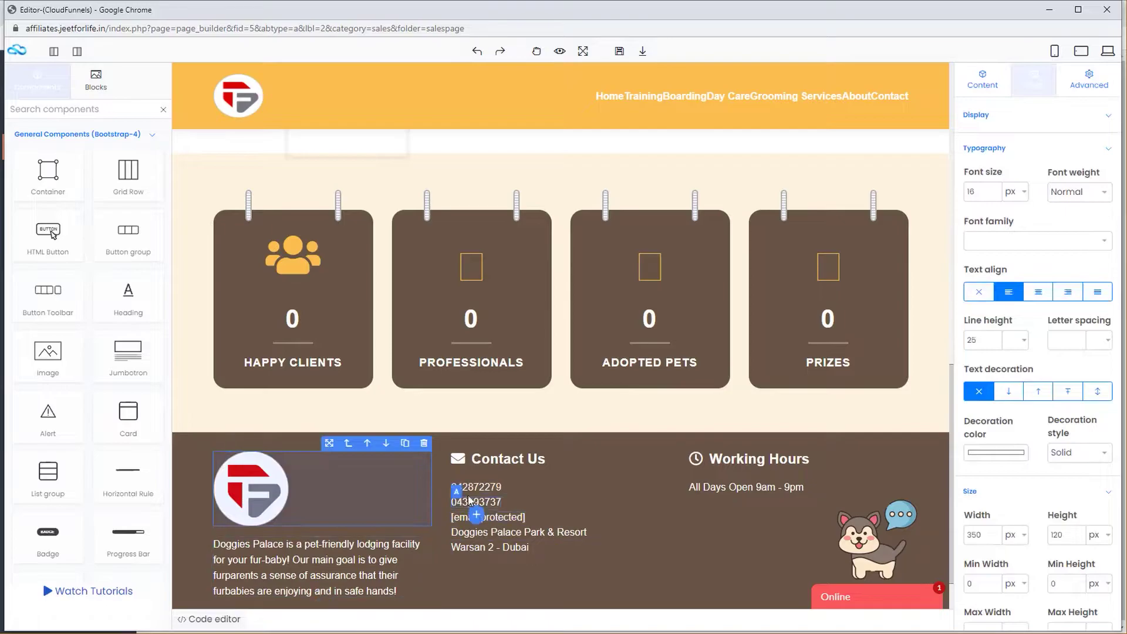
Save the cloned Salespage and minimize its editor window to get back to the funnel's edit page.
scroll(470, 517, "up", 15)
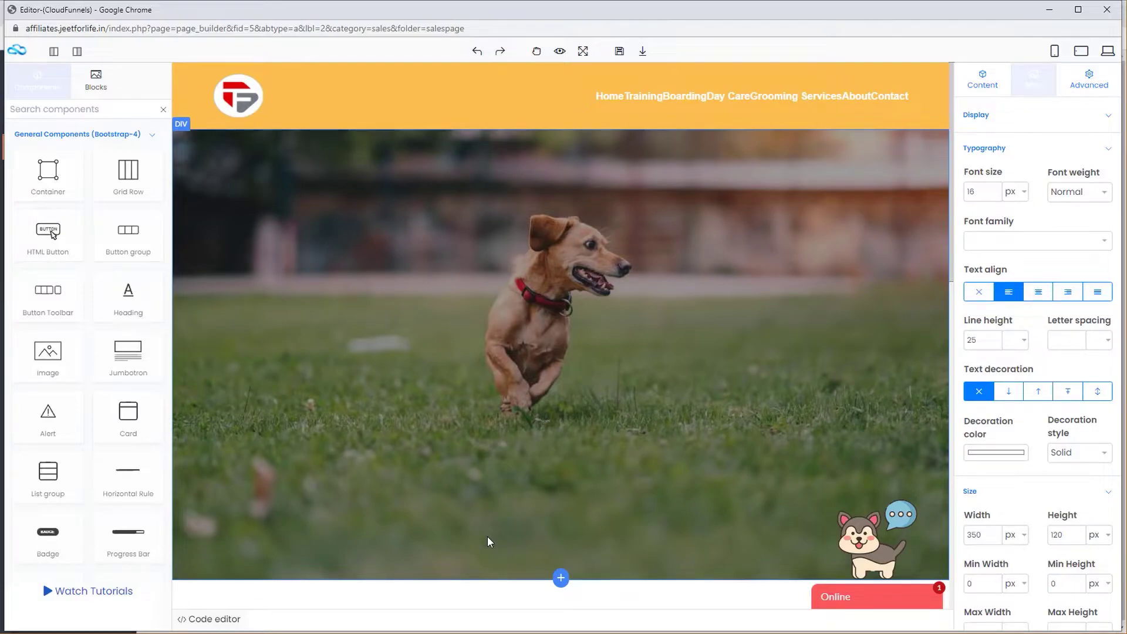
left_click(620, 51)
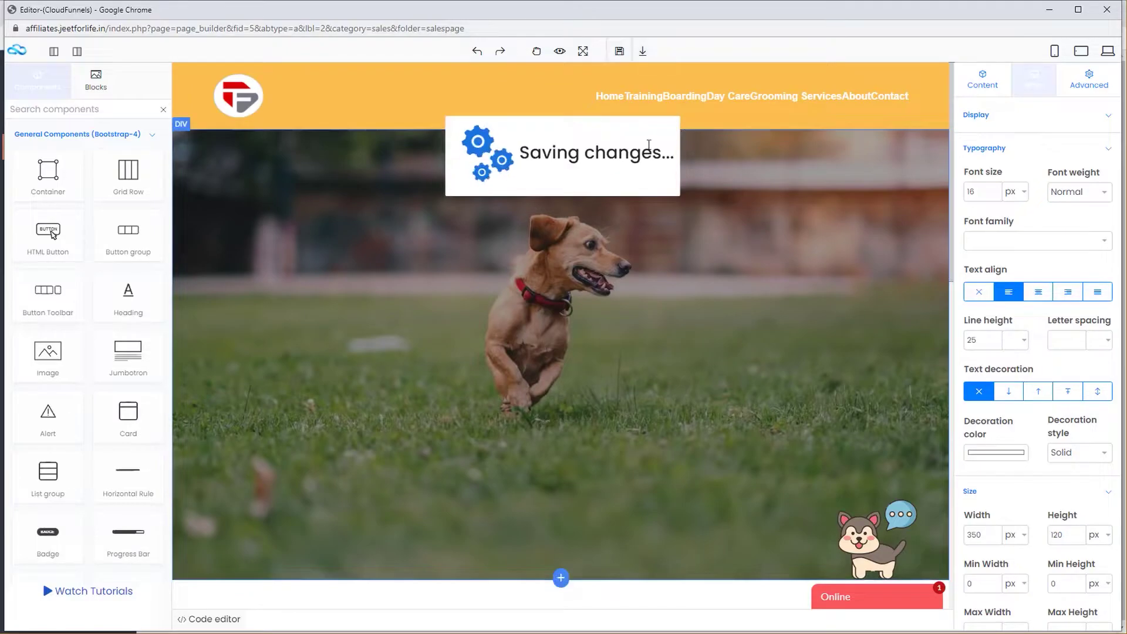
left_click(1050, 10)
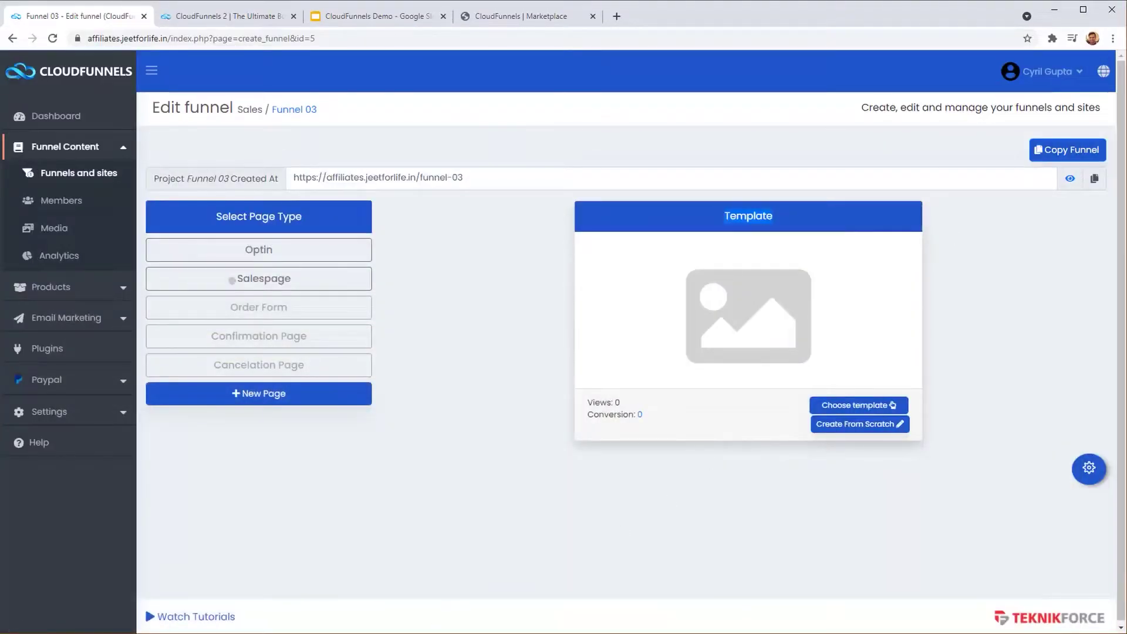
Look at the Optin template choices and the template import option without importing a file, and return to the funnels list.
left_click(882, 406)
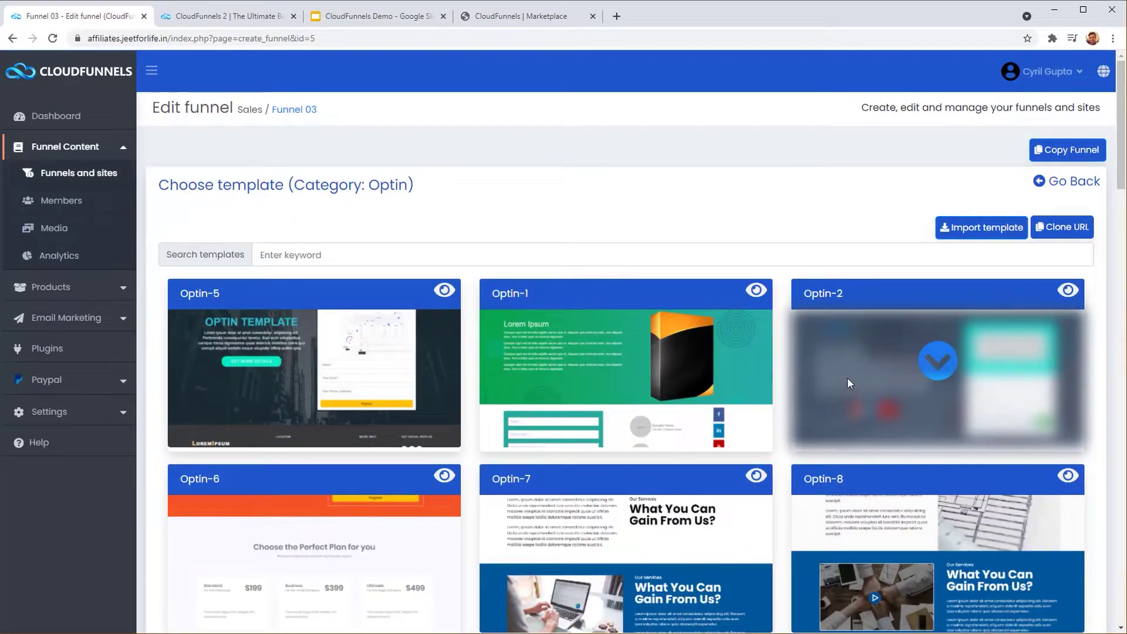
left_click(992, 235)
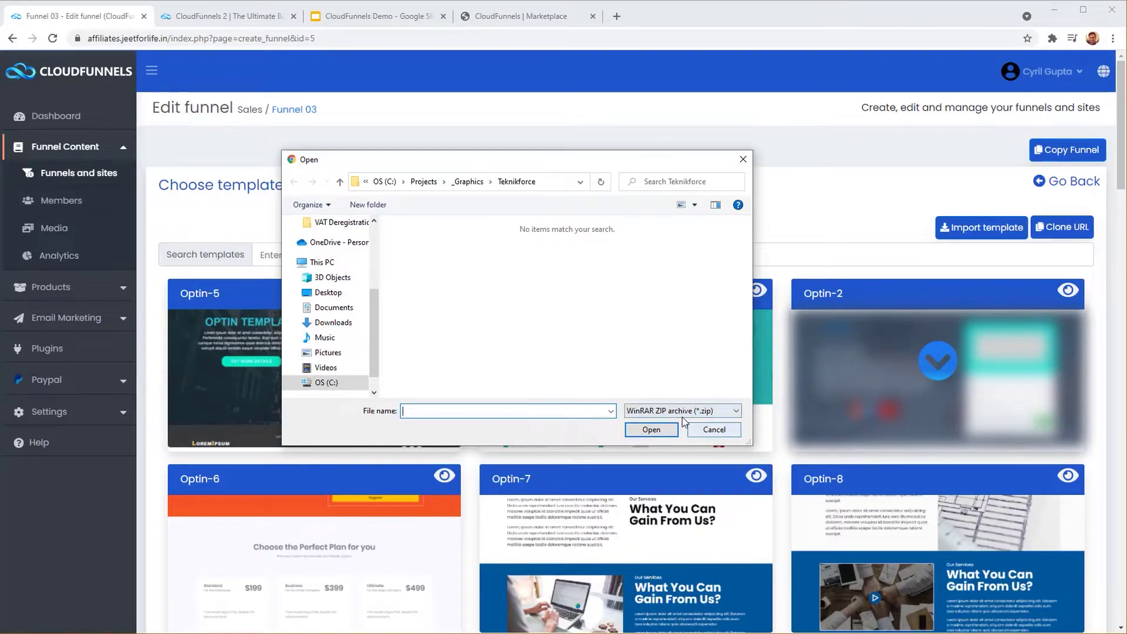
left_click(705, 432)
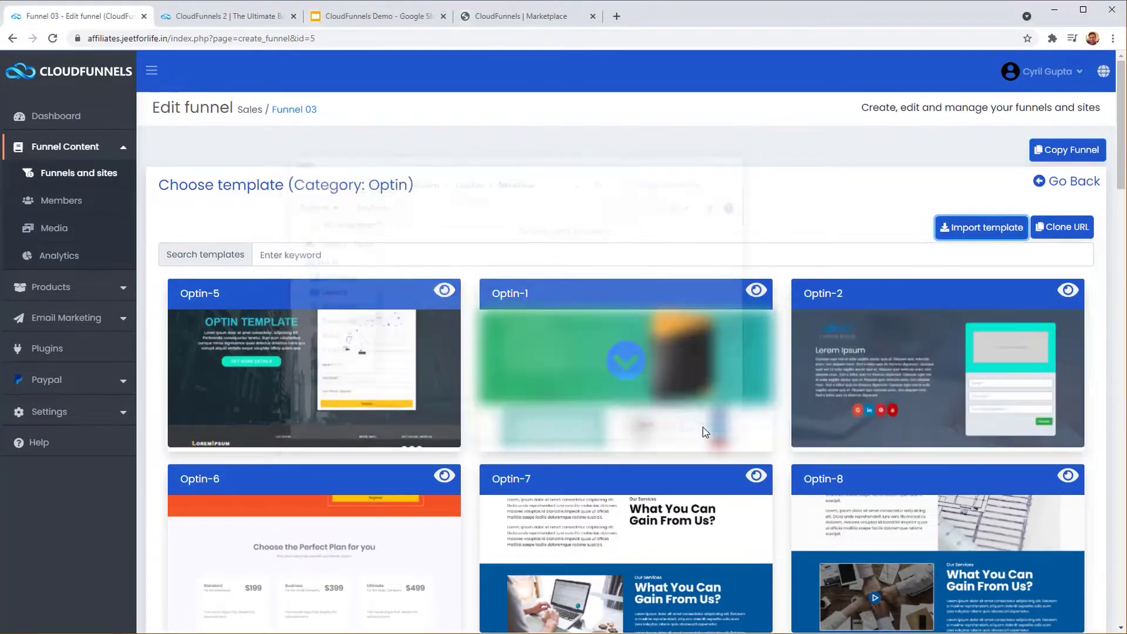
left_click(98, 174)
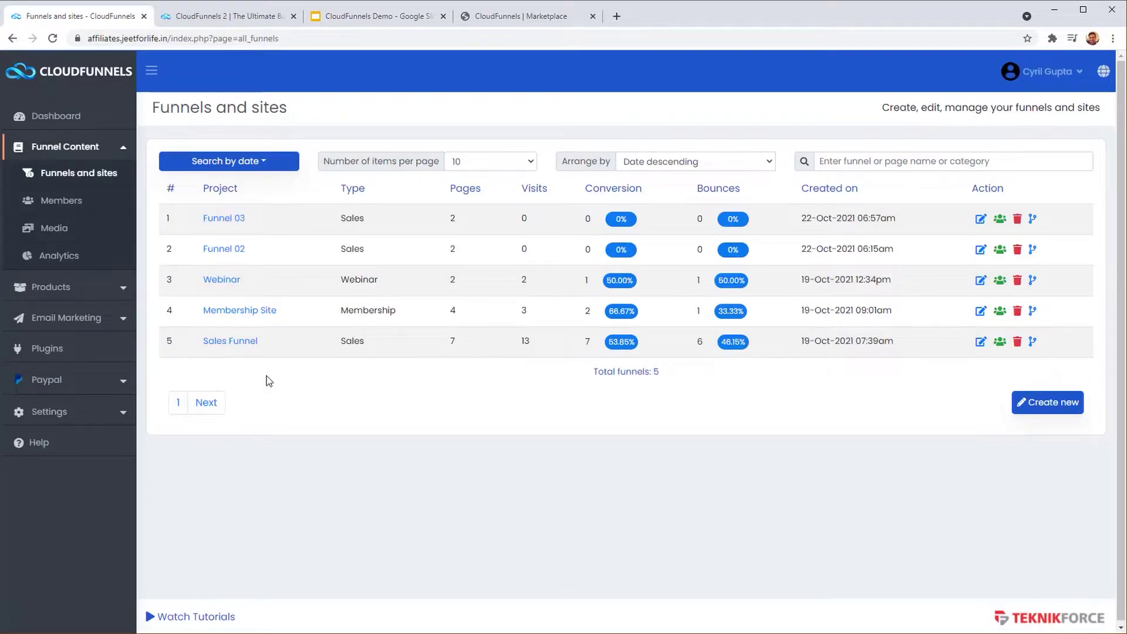
Open the email marketing lists and export Test List as a CSV file.
left_click(70, 320)
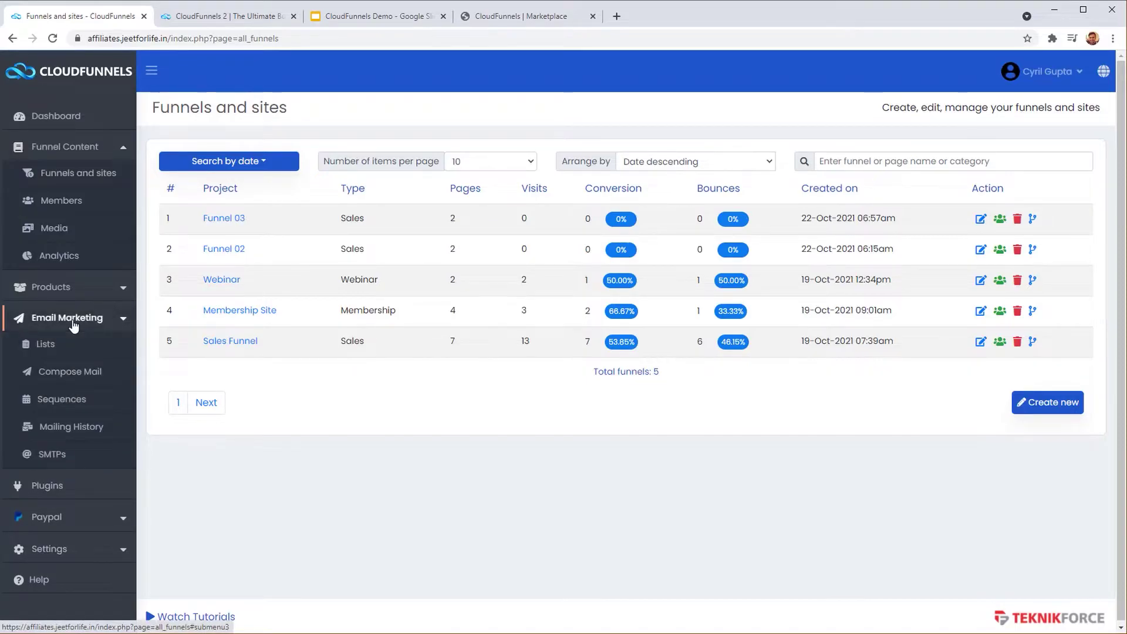
left_click(95, 351)
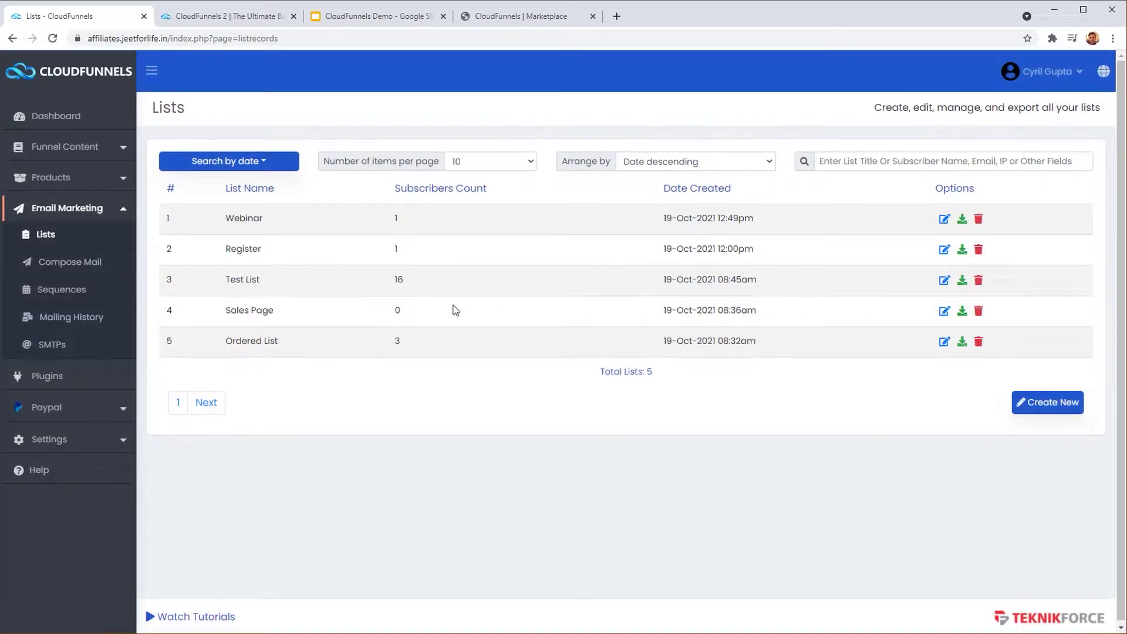
left_click(962, 281)
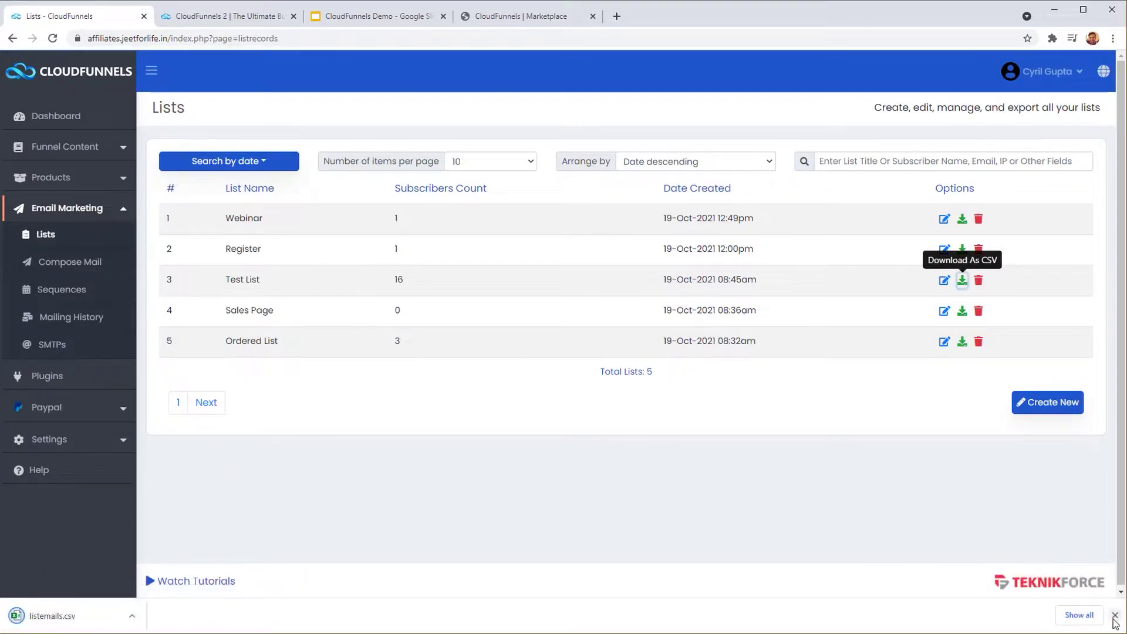
left_click(1115, 616)
Examine the subscribers stored in Test List and return to the overview of all lists.
left_click(945, 281)
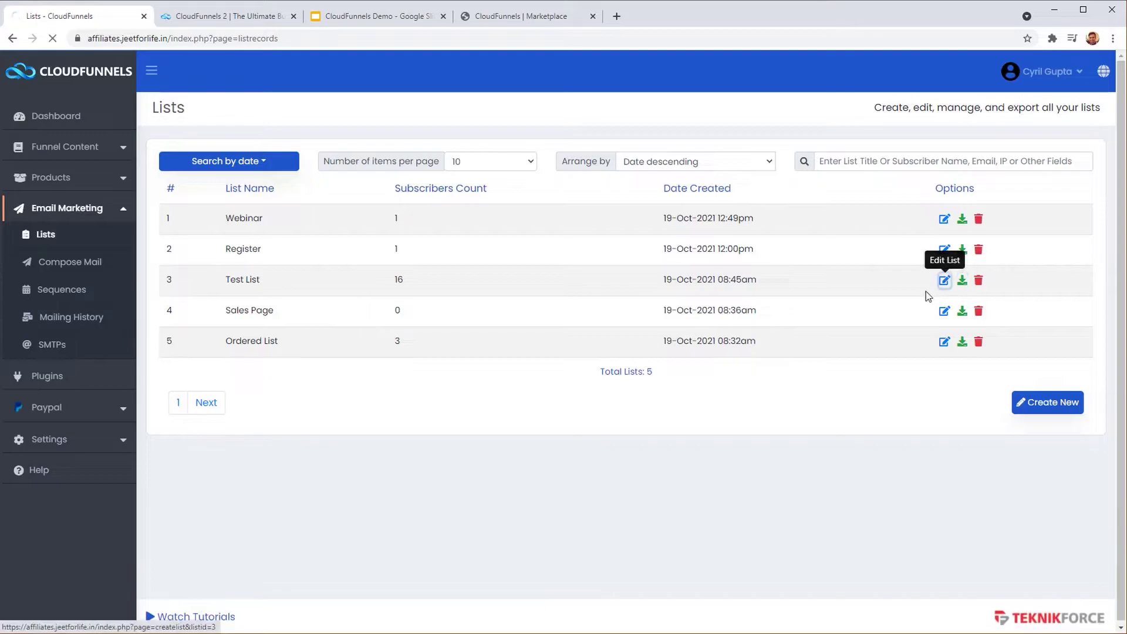
scroll(507, 369, "down", 4)
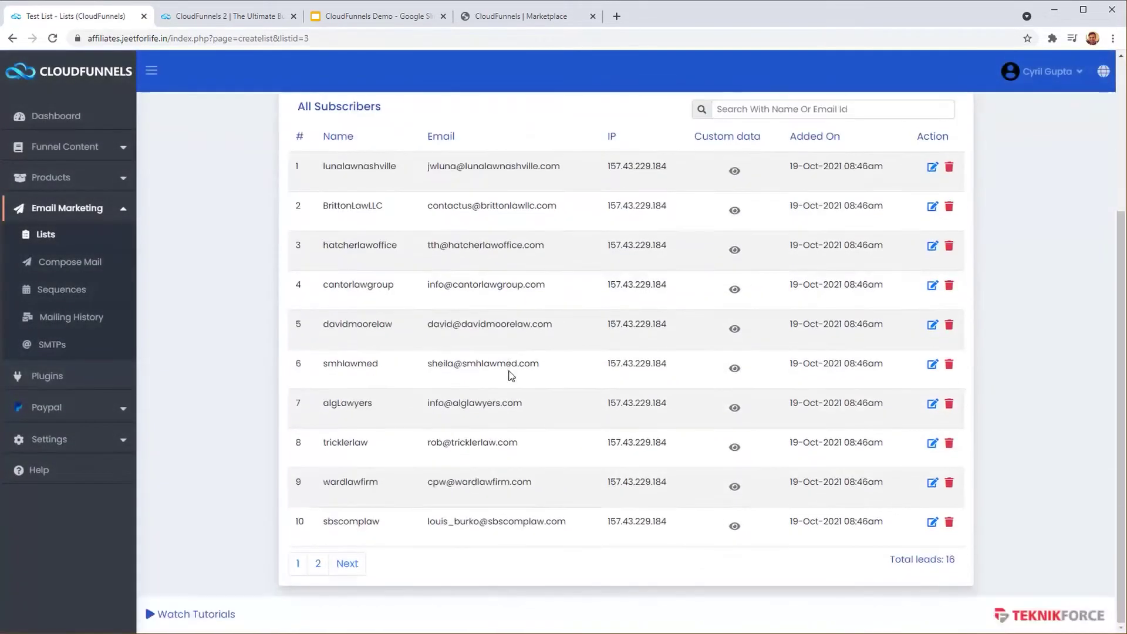
scroll(340, 282, "up", 4)
right_click(223, 234)
left_click(231, 242)
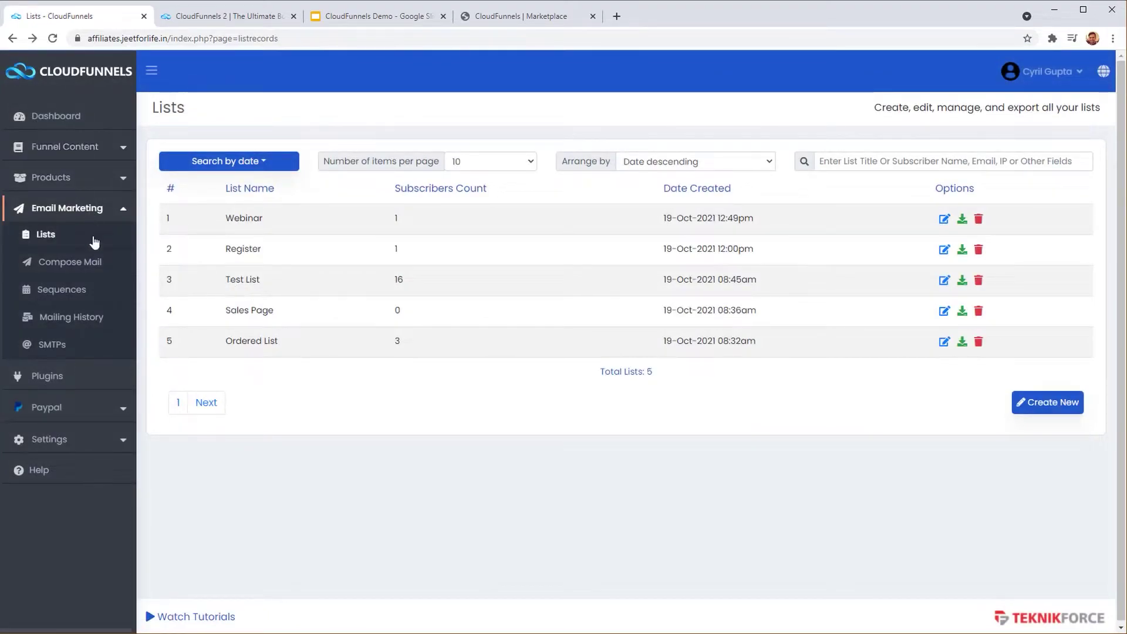
Start composing a mail, try out the two mailer options, and select Test List as the recipient list.
left_click(101, 276)
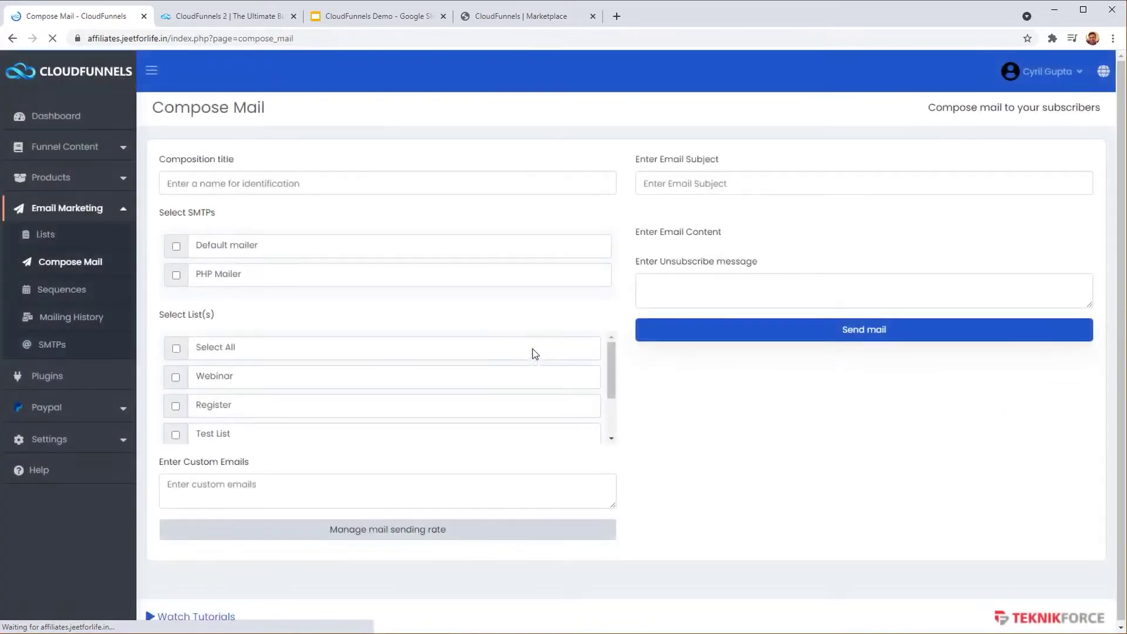
scroll(208, 264, "down", 1)
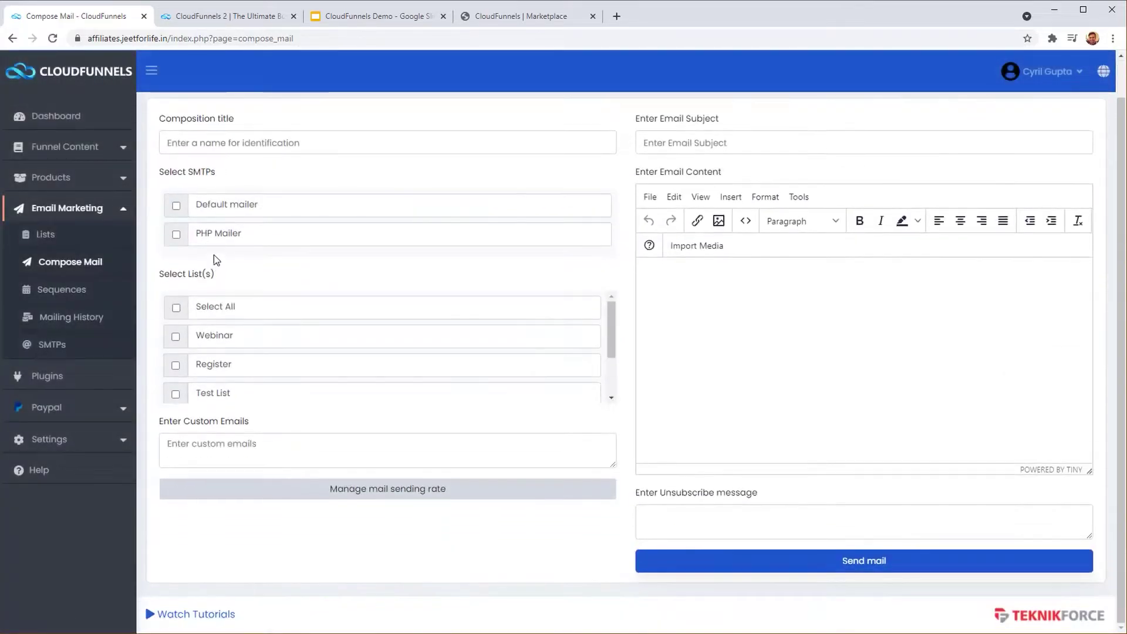
left_click(176, 206)
left_click(176, 234)
left_click(176, 206)
left_click(176, 235)
scroll(199, 336, "down", 2)
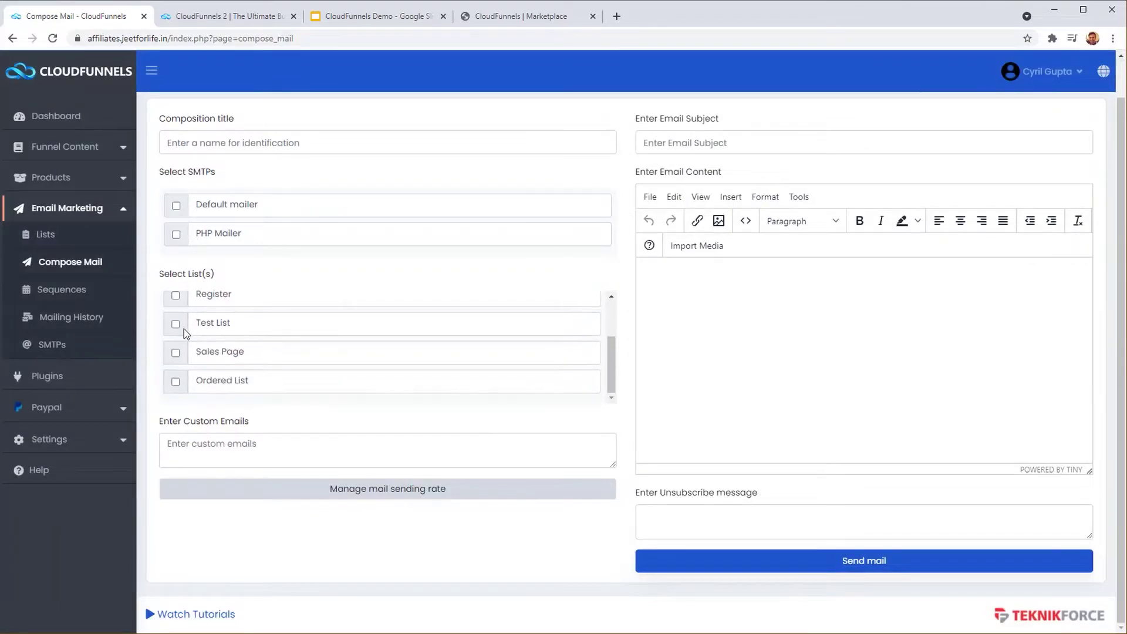
left_click(175, 325)
left_click(239, 448)
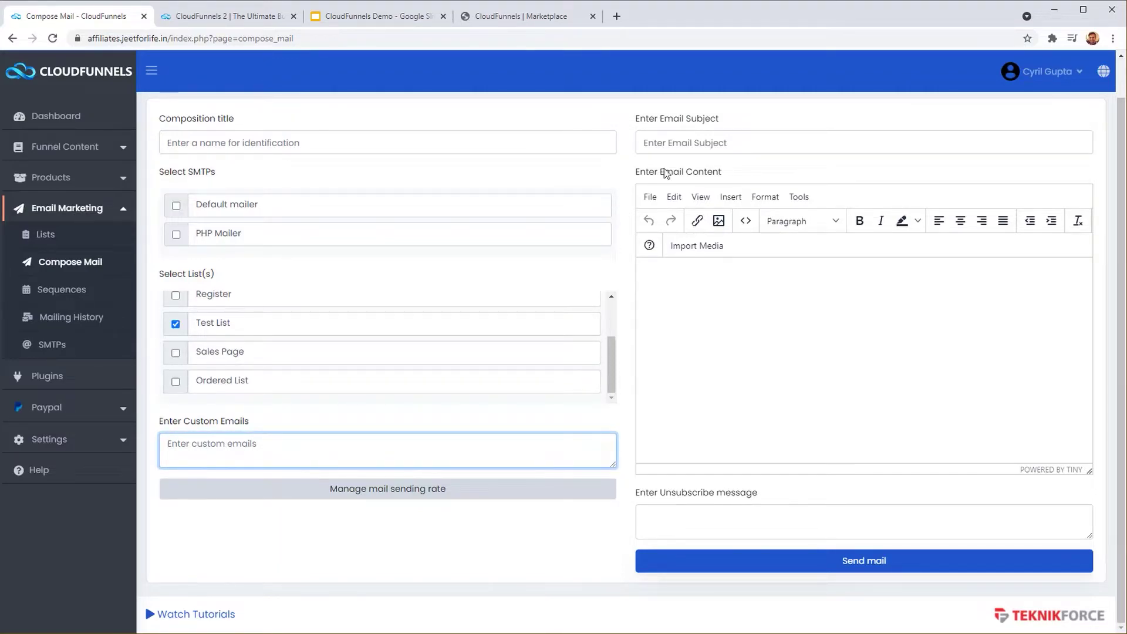
Enter the email subject "My test email" and write "Hi!" and "How are you doing!" as the body.
left_click(677, 141)
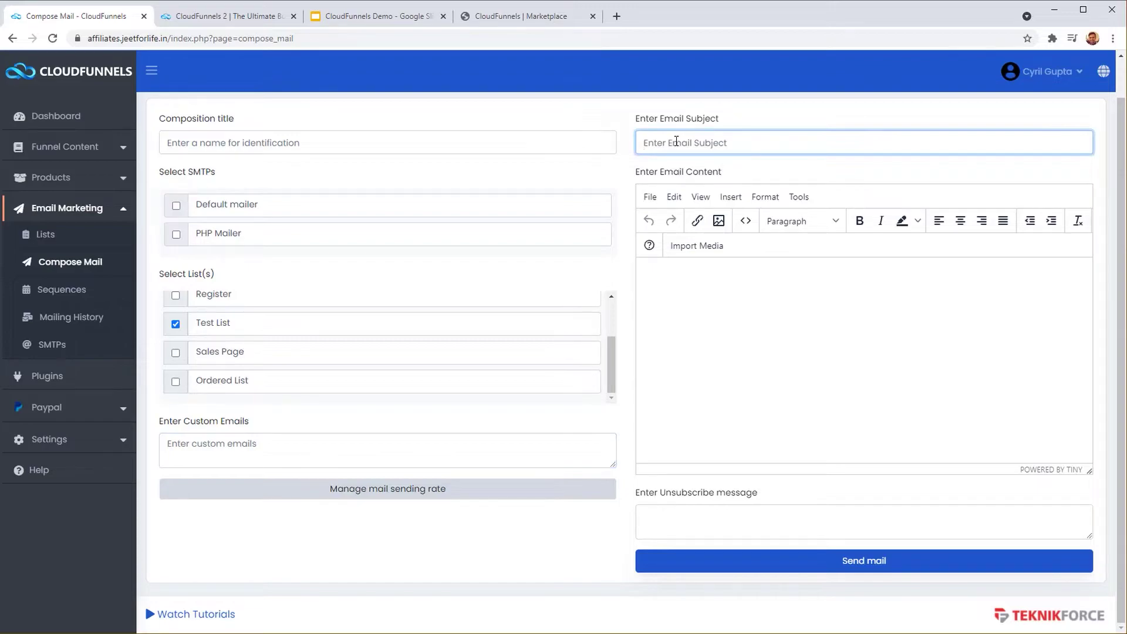
type("My test email")
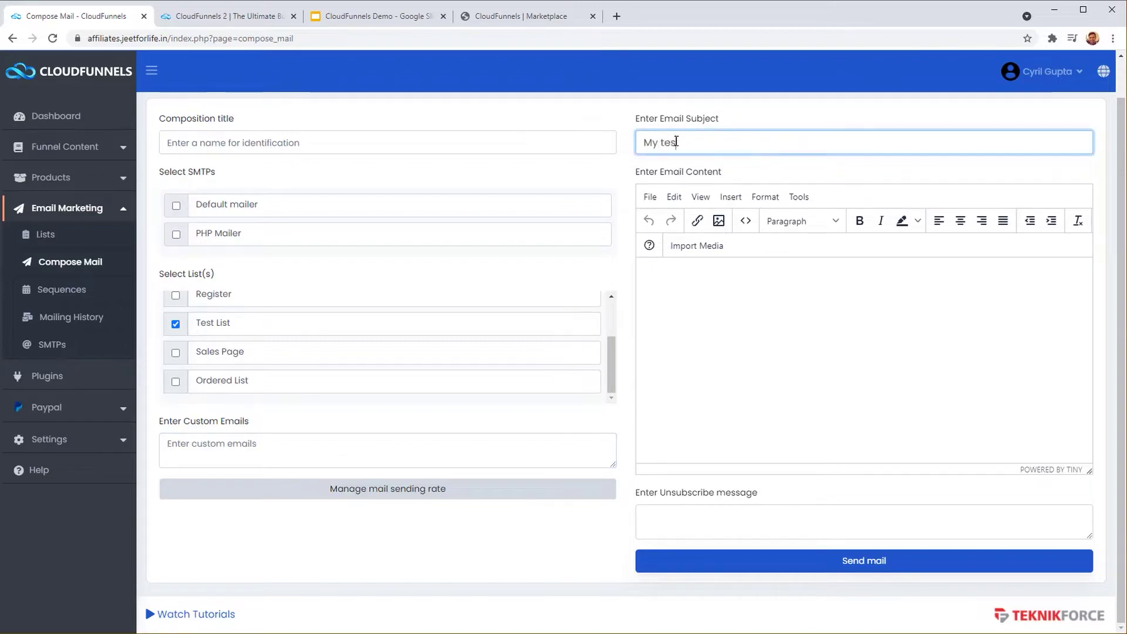
left_click(777, 364)
type("He")
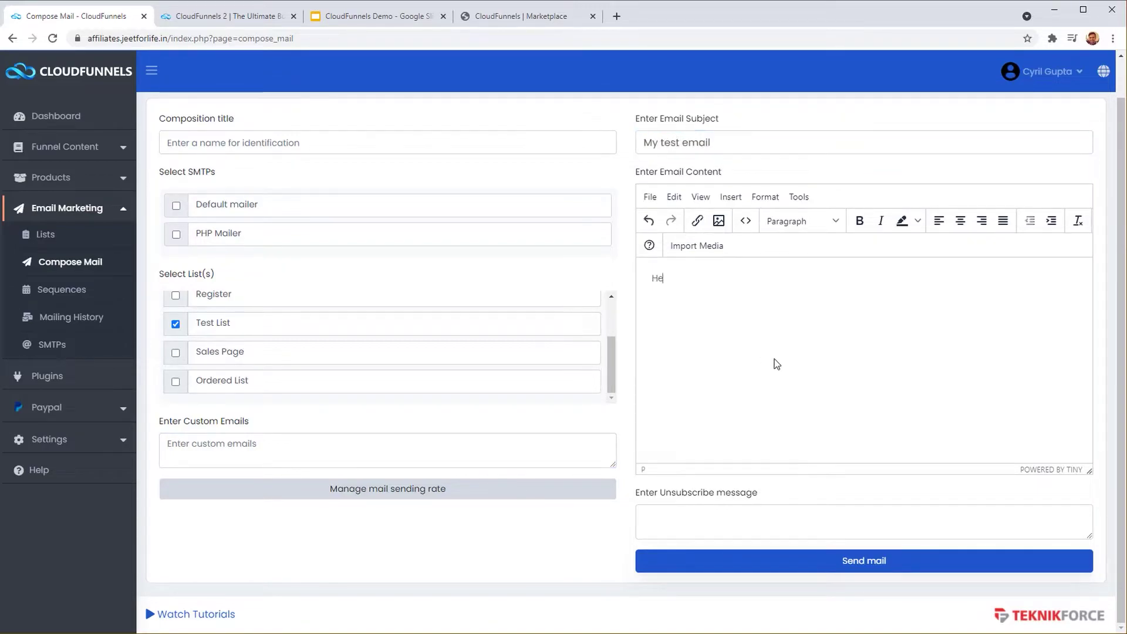
type("r")
type("How are y")
key("BackSpace")
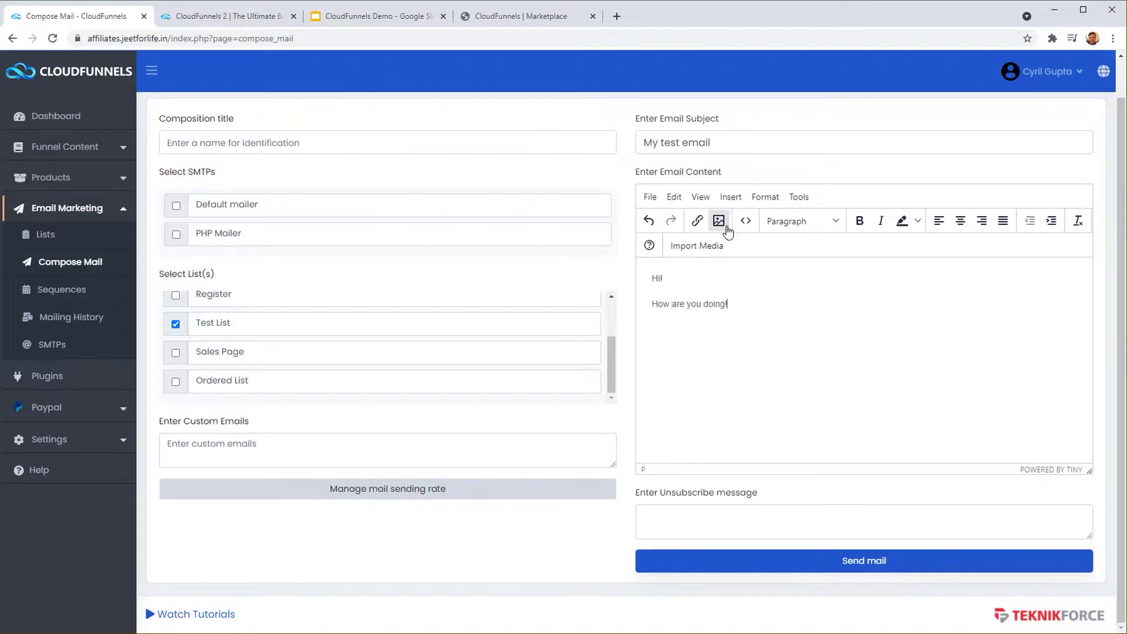
Try bold formatting on "doing!" in the email body and undo it.
double_click(720, 312)
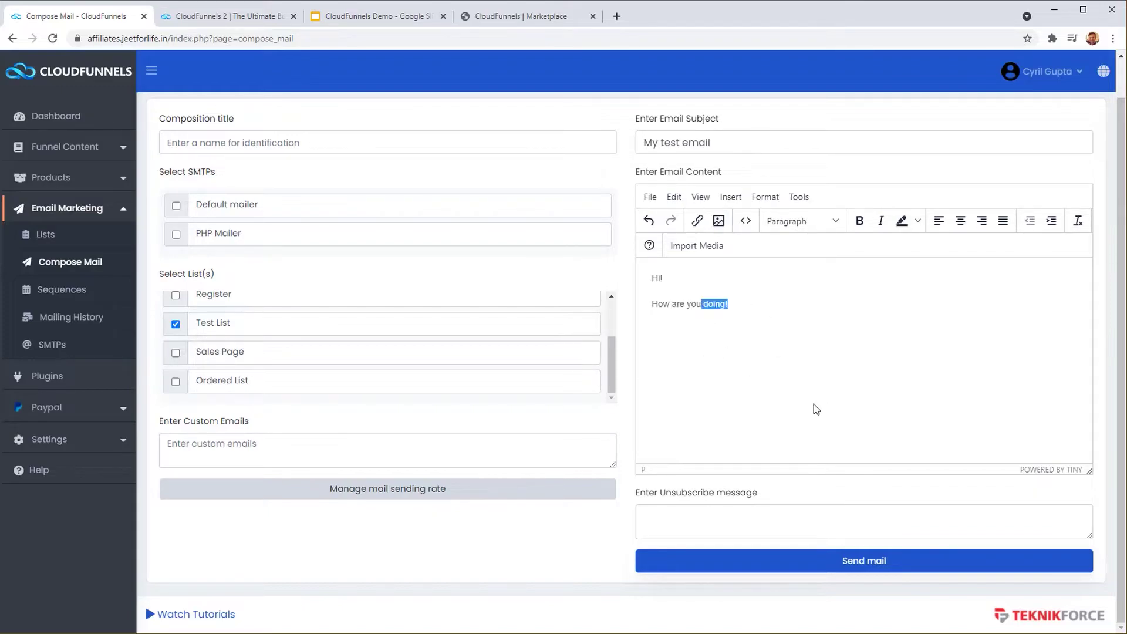
left_click_drag(697, 314, 727, 305)
left_click(860, 221)
left_click(772, 338)
key("ctrl+z")
Start a new email sequence and look through its options for when the mail is sent.
left_click(70, 302)
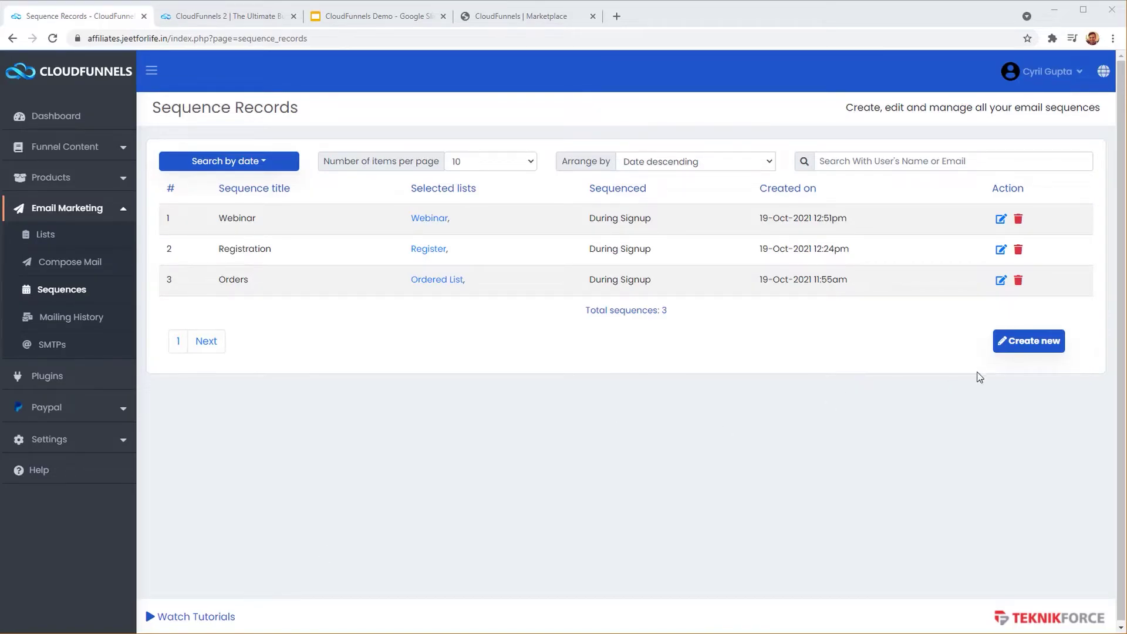
left_click(1011, 348)
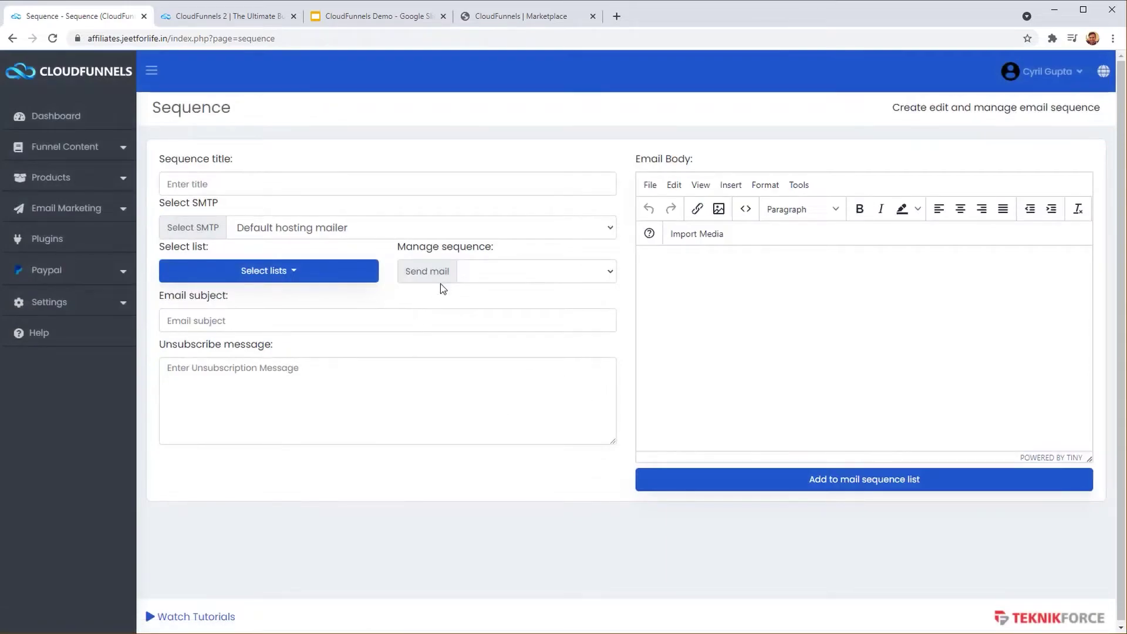
left_click(486, 271)
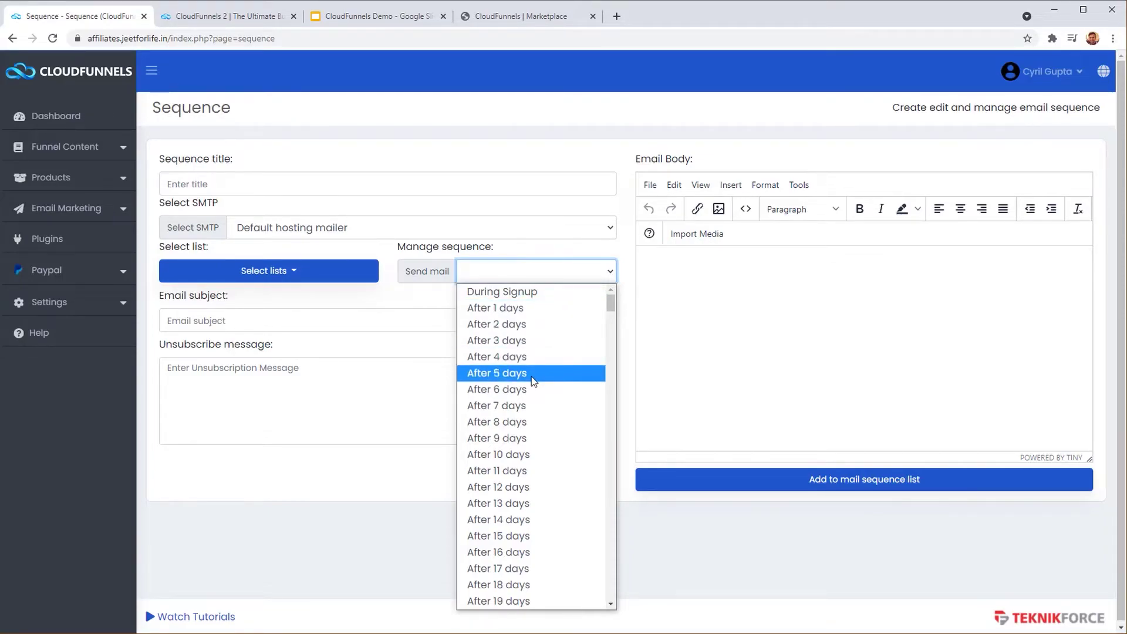
Select Ordered List and Sales Page as lists for the existing Webinar sequence.
left_click(312, 270)
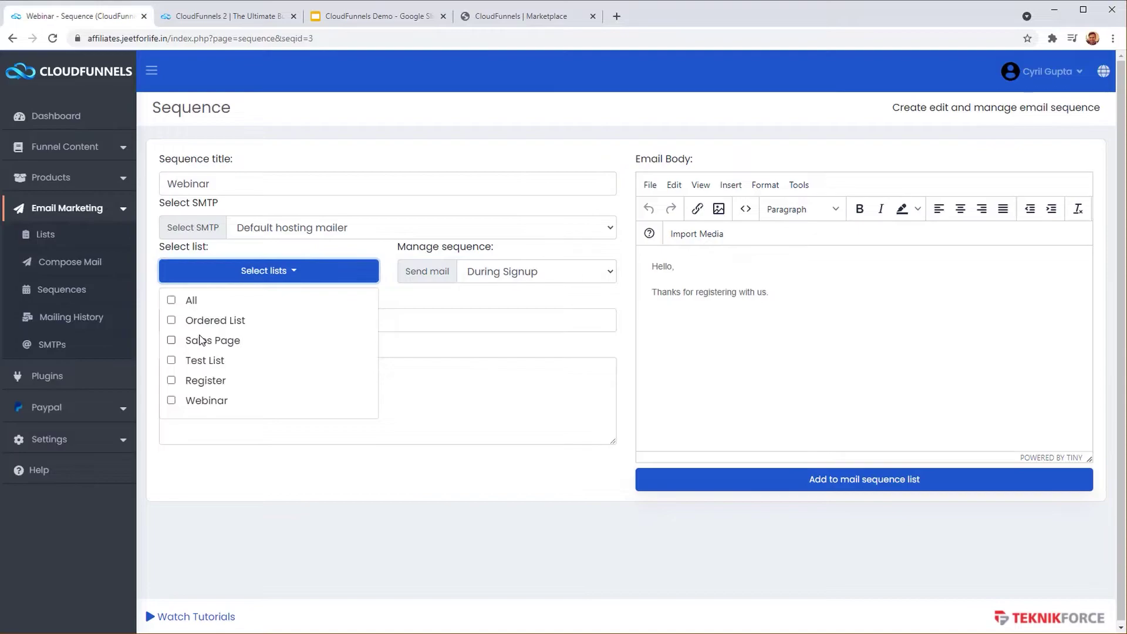
left_click(171, 321)
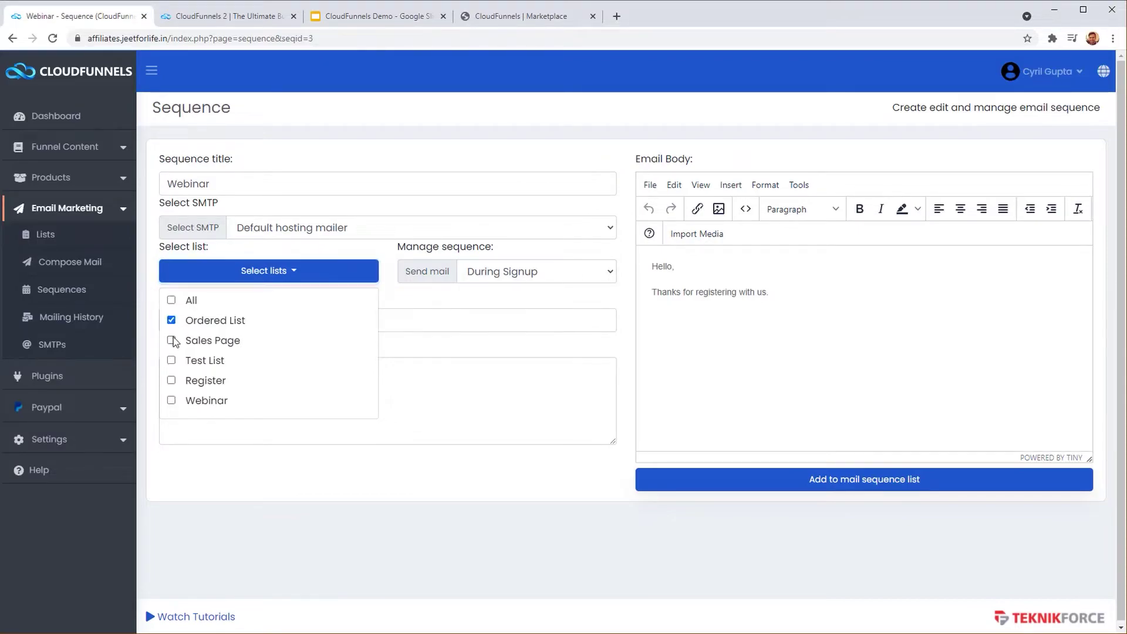
left_click(172, 341)
View the mailing history reports and open a blank form for a new SMTP record.
left_click(97, 329)
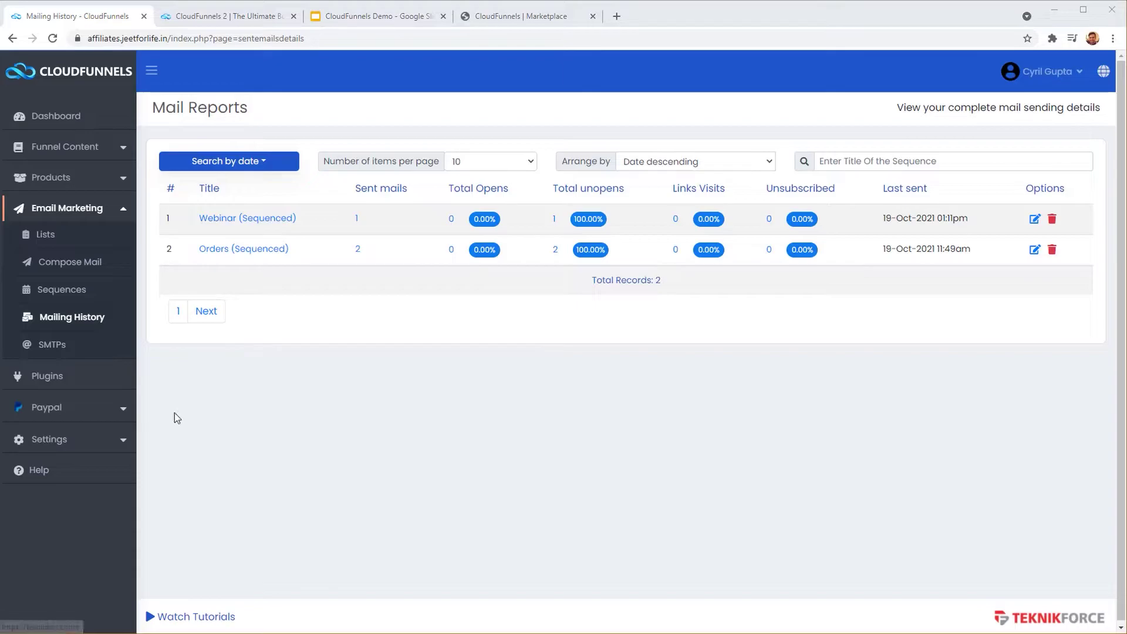
left_click(84, 354)
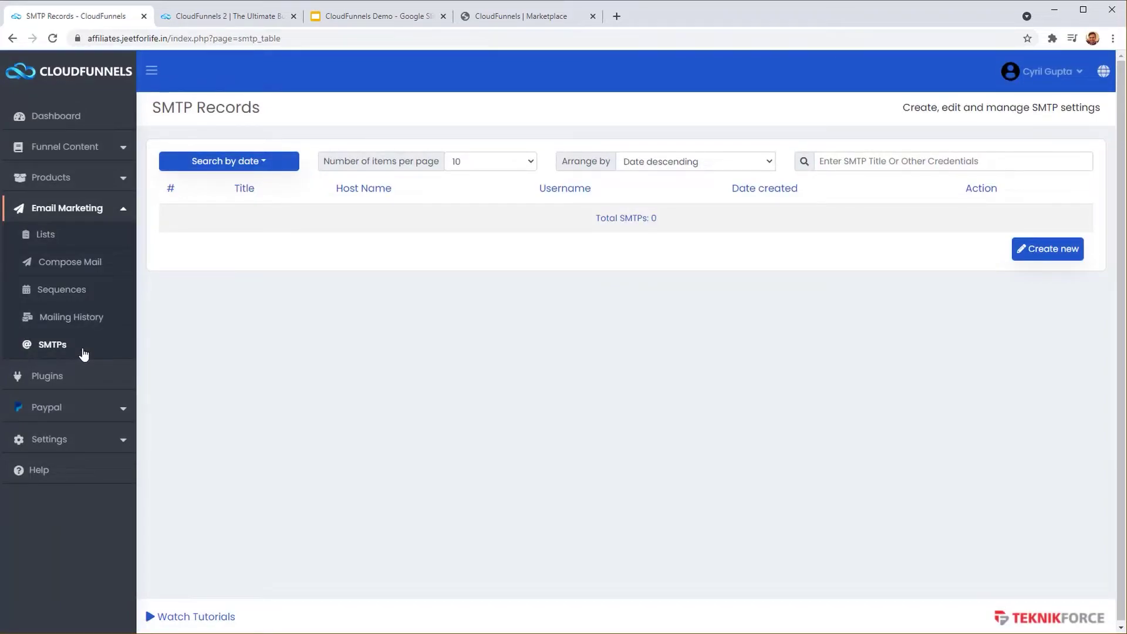
left_click(1048, 249)
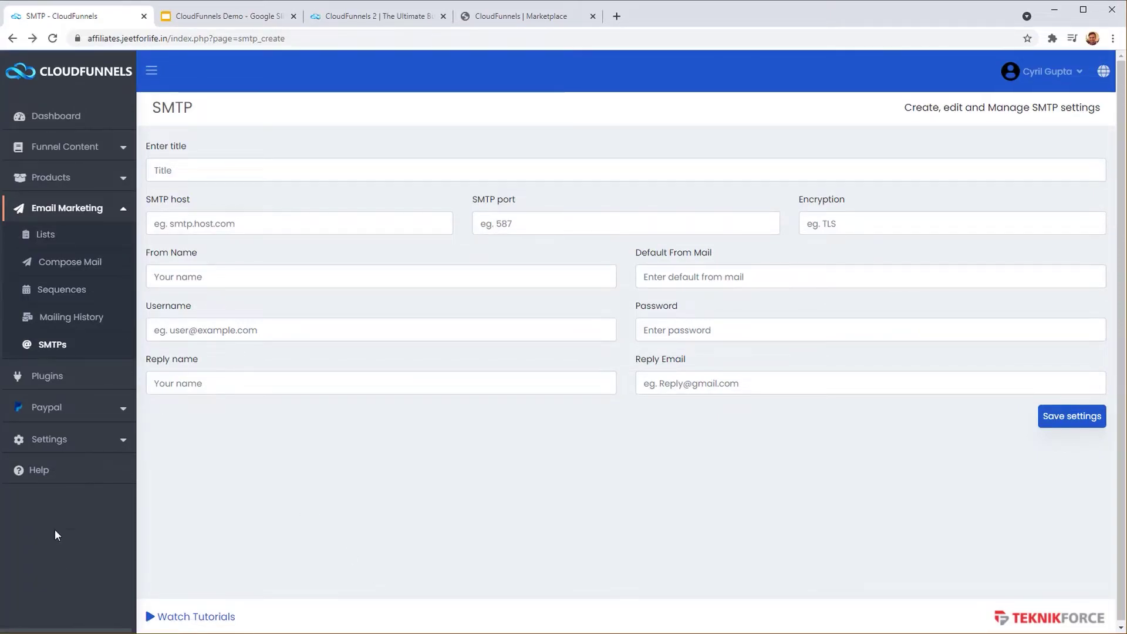
Open the list of user accounts in the application's settings.
left_click(75, 448)
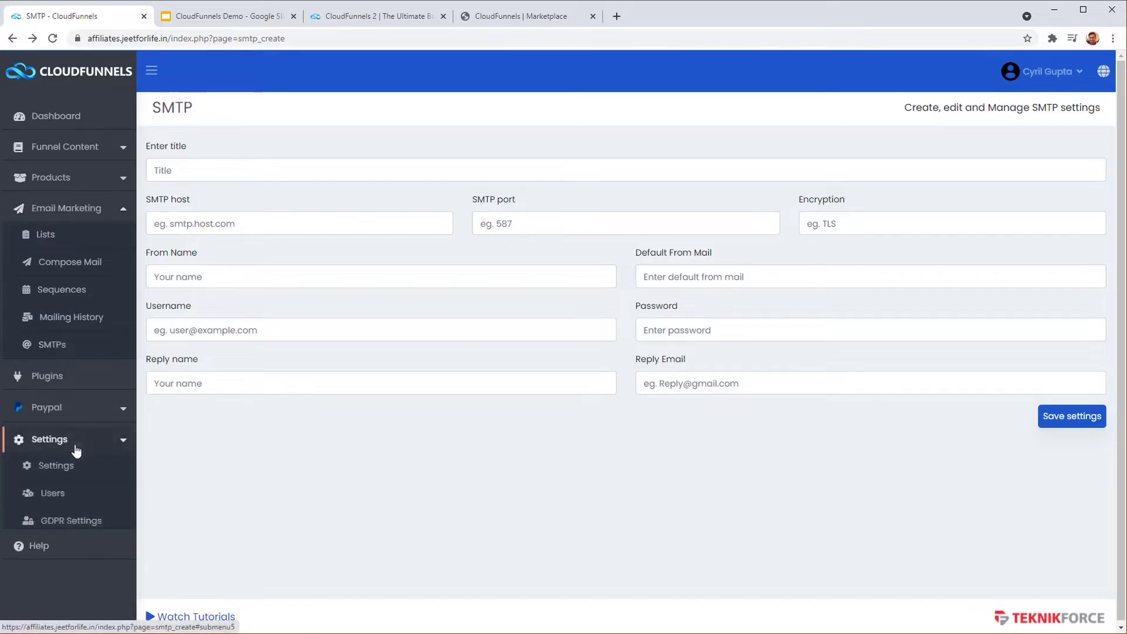
left_click(86, 499)
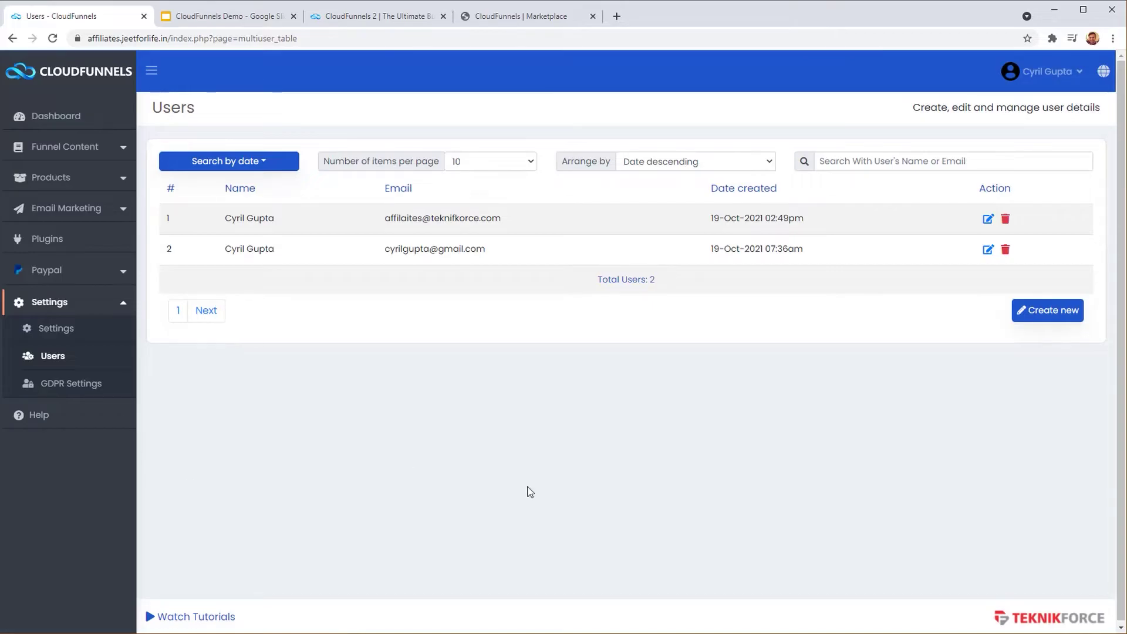
Open a blank form for creating a new user and look over its name, email and password fields.
left_click(1072, 312)
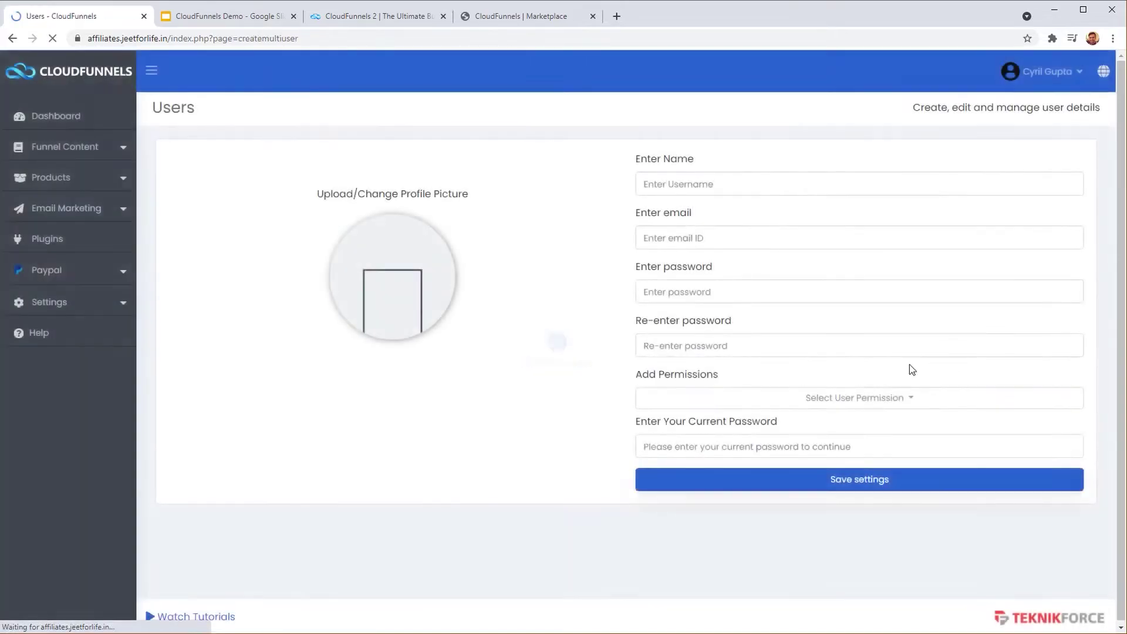
left_click(693, 185)
left_click(811, 238)
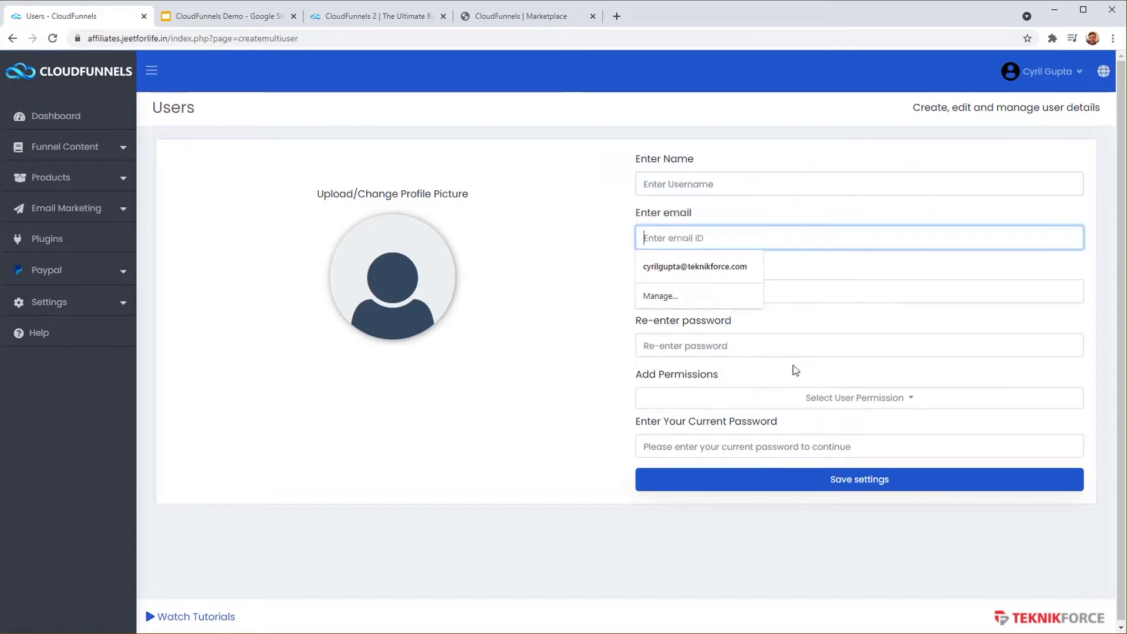
left_click(549, 433)
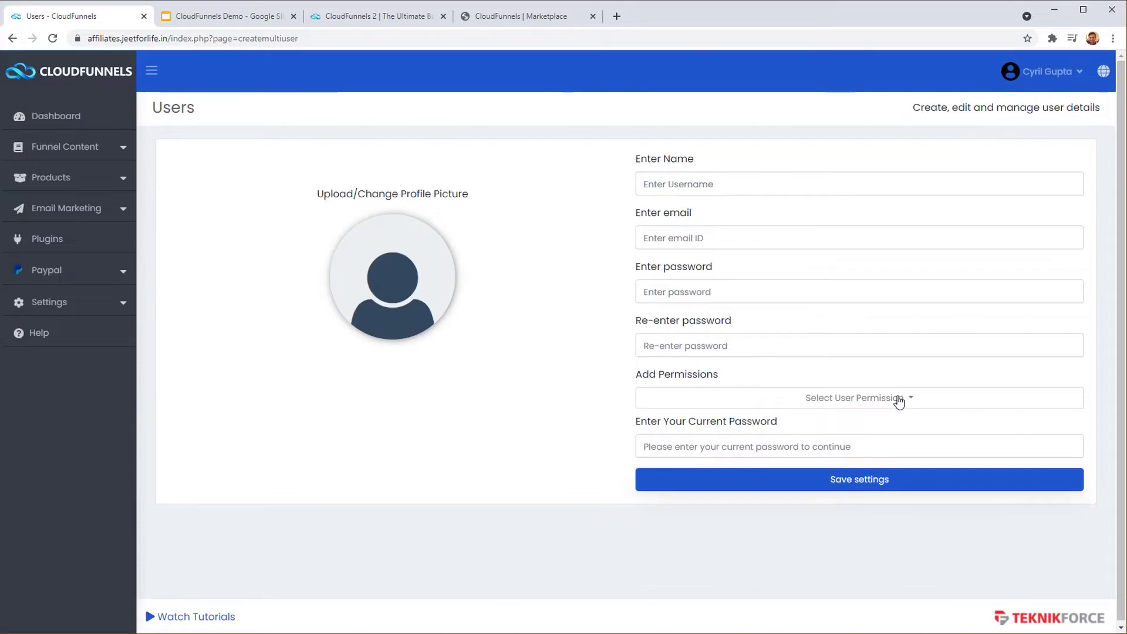
Examine the page permissions that can be granted to a new user, trying out options such as Paypal (Plugin).
left_click(899, 399)
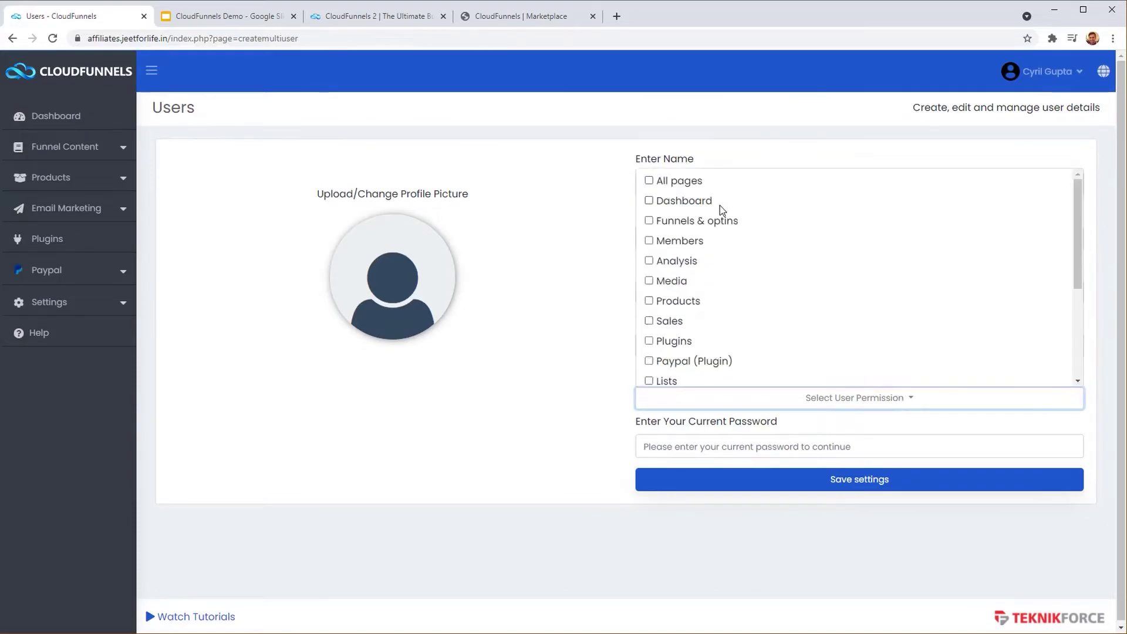
left_click(649, 201)
left_click(650, 201)
scroll(661, 238, "down", 2)
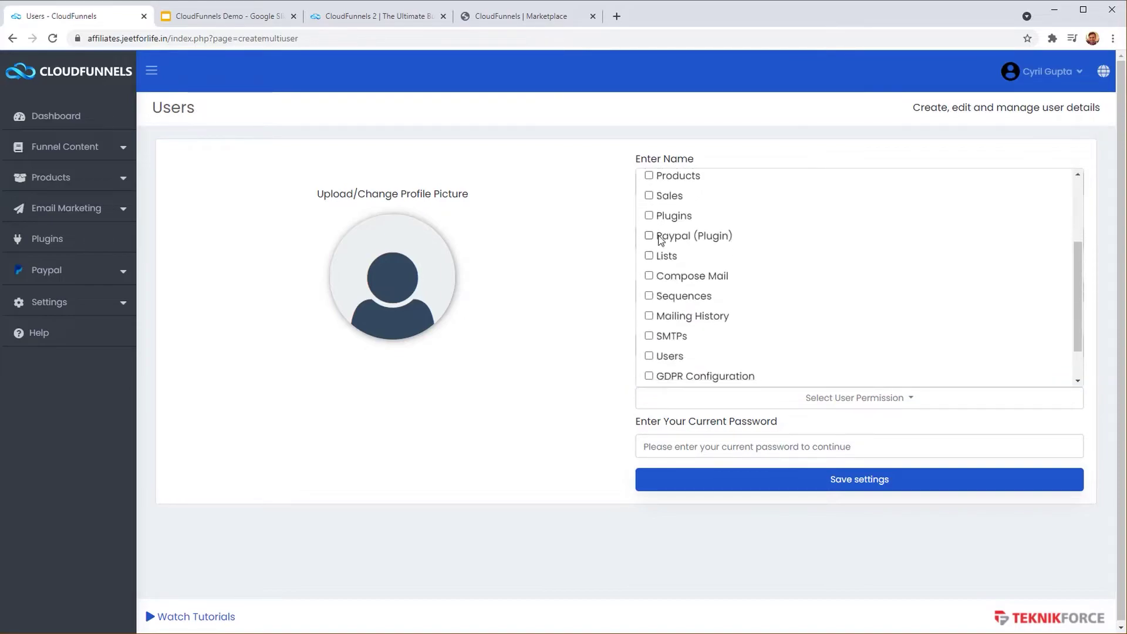
scroll(663, 261, "down", 1)
left_click(649, 189)
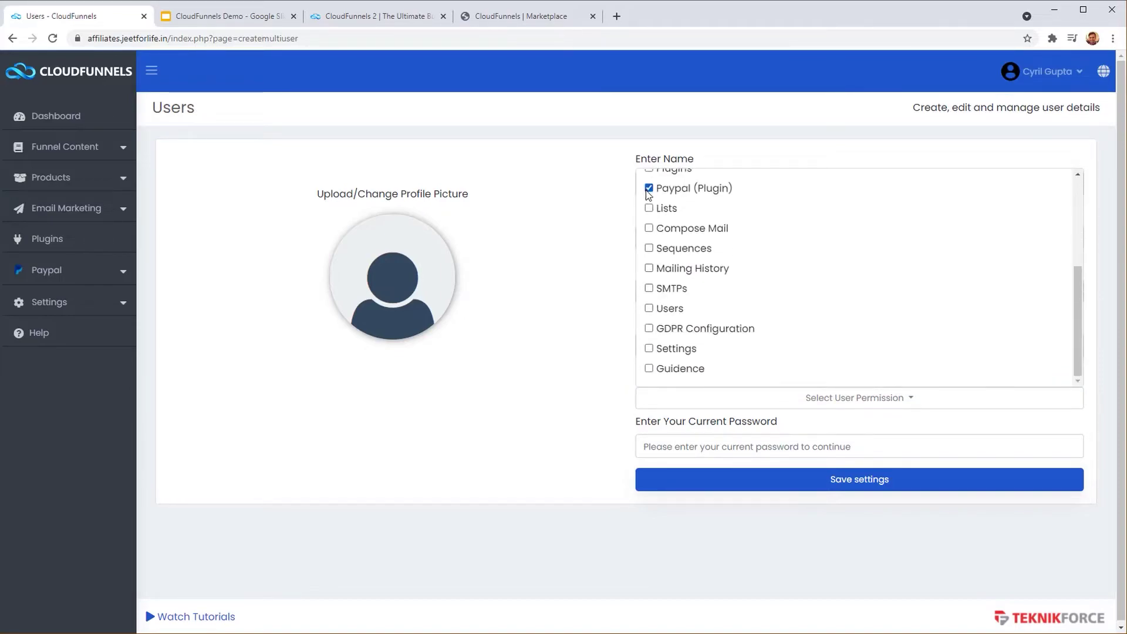
left_click(793, 397)
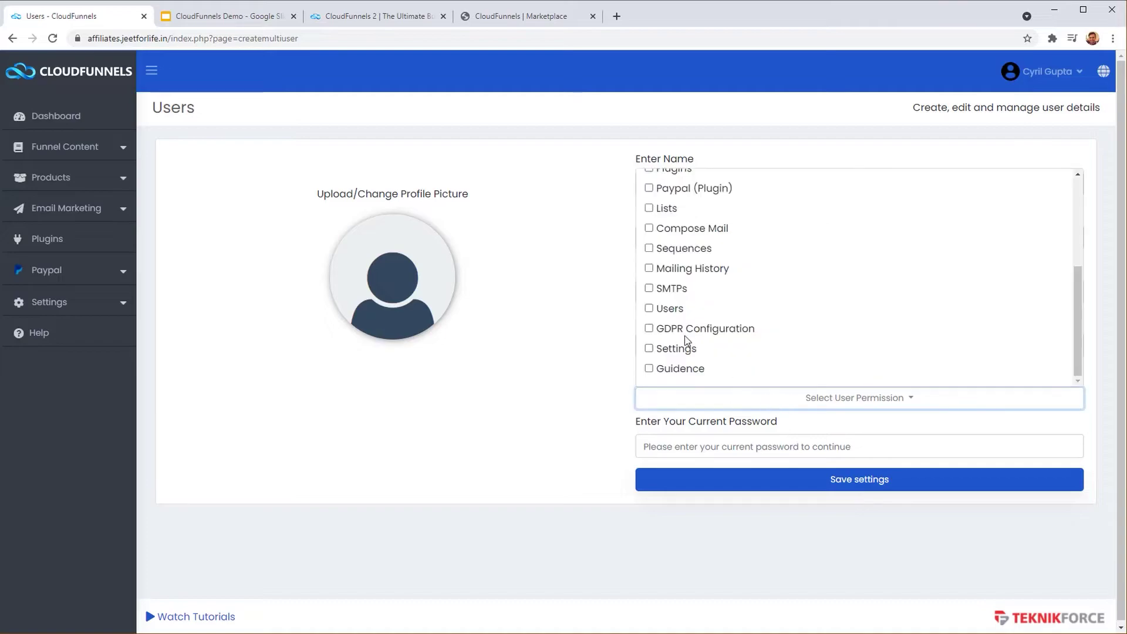
left_click(649, 289)
left_click(649, 288)
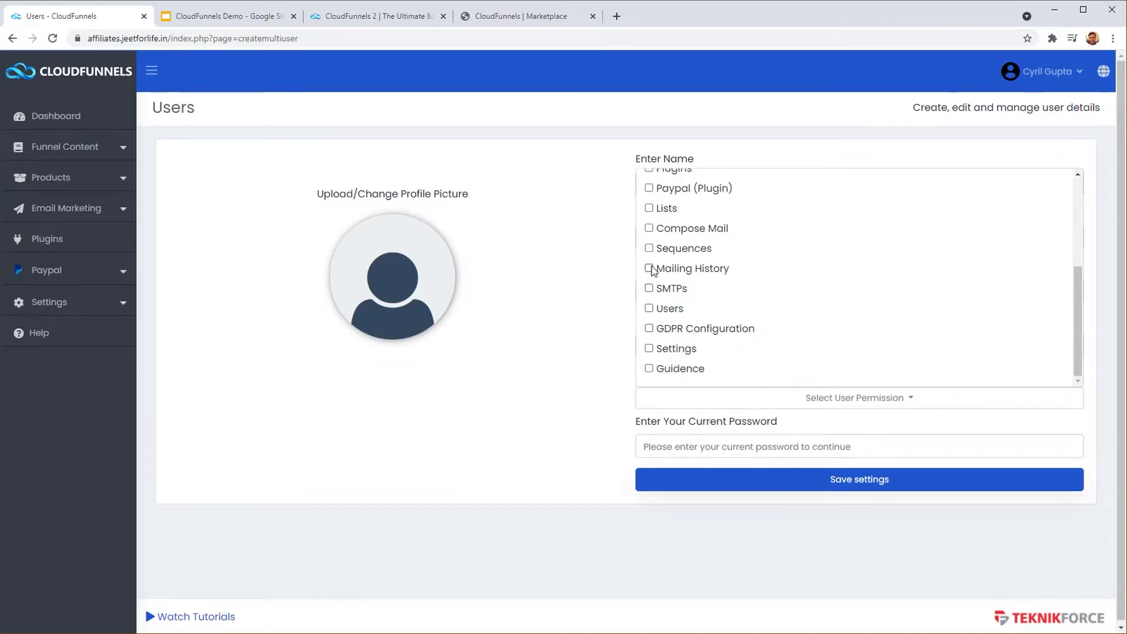
left_click(649, 229)
left_click(651, 306)
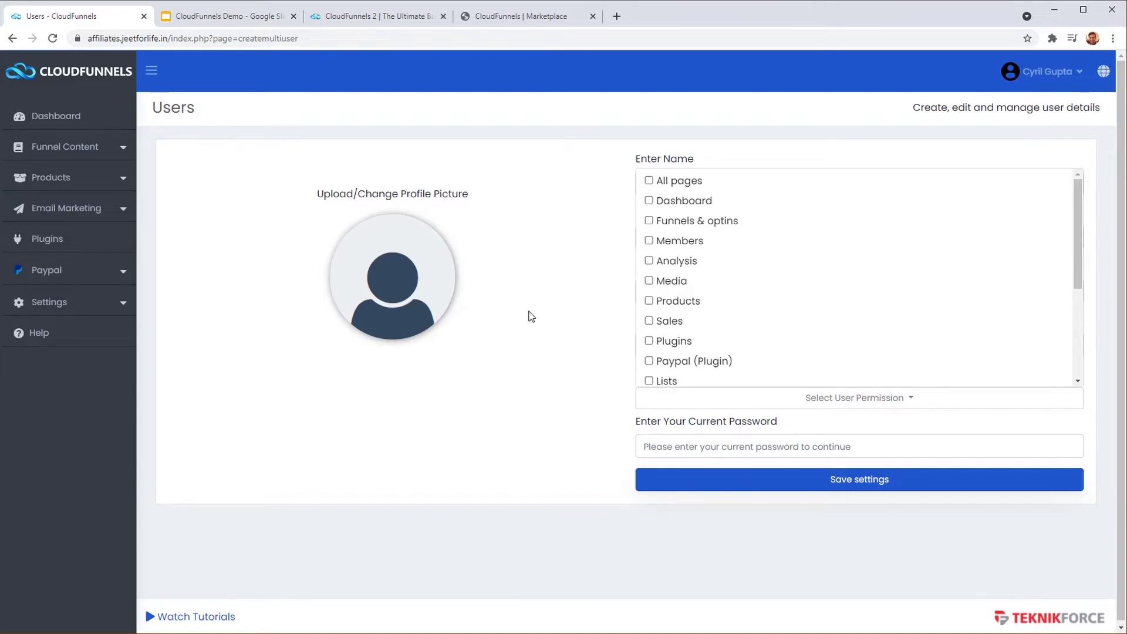
Open the GDPR settings and look through the cookie consent and data request options.
left_click(75, 310)
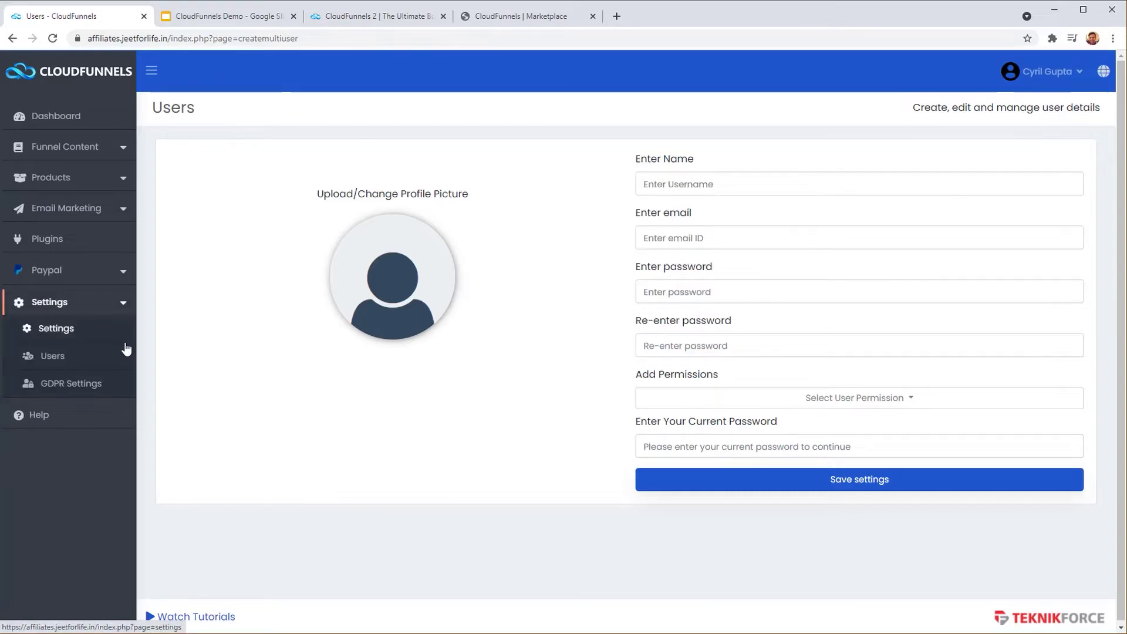
left_click(113, 385)
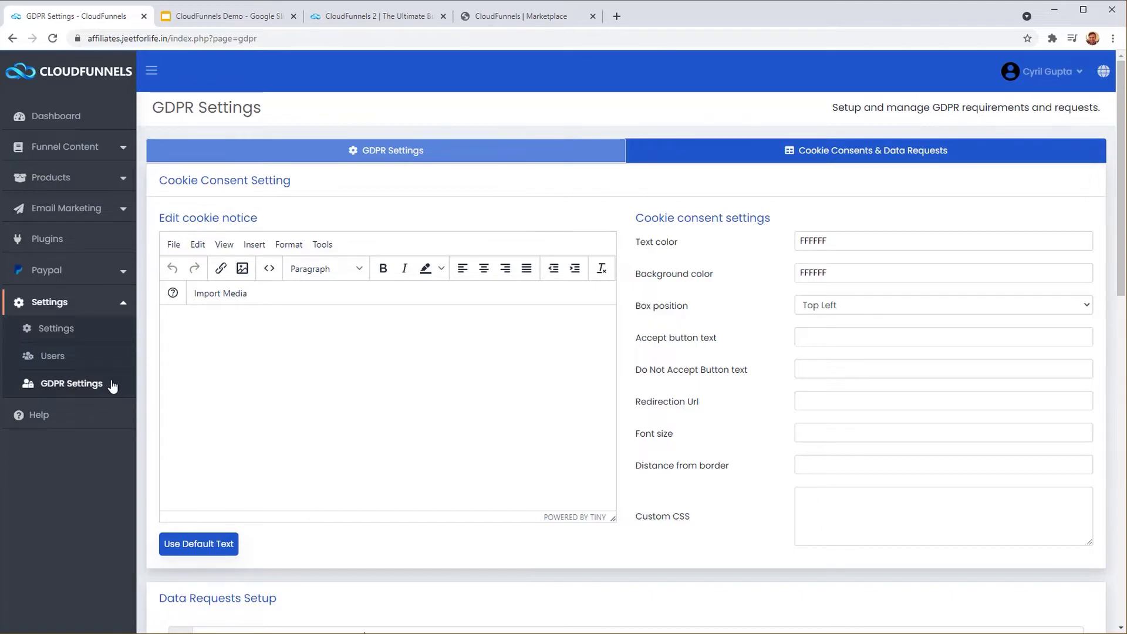
scroll(327, 408, "down", 8)
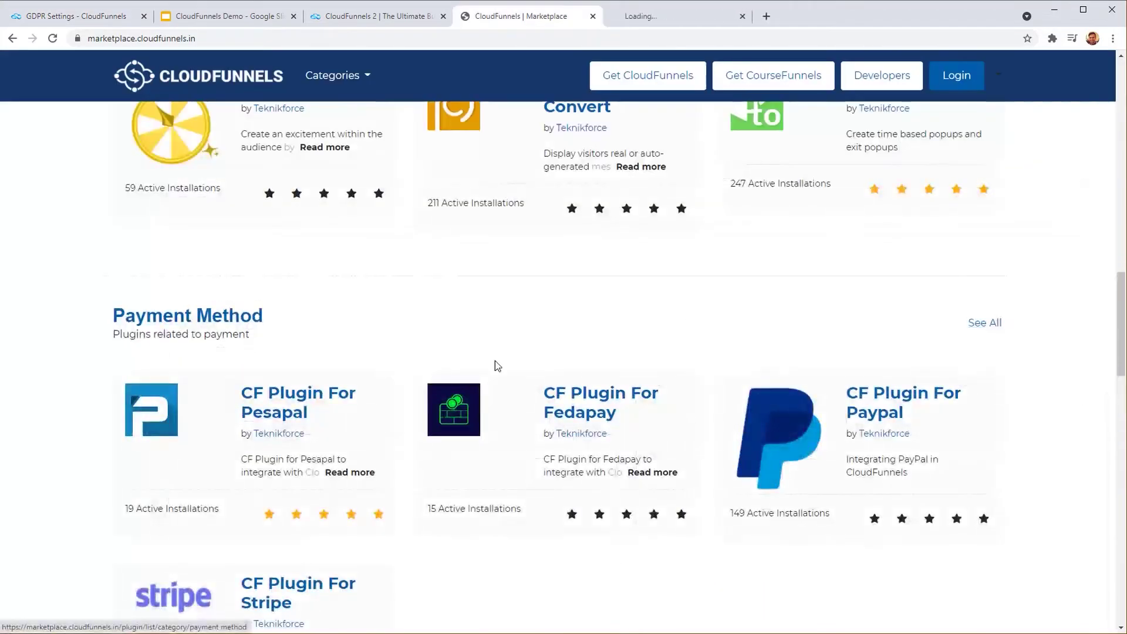
Switch to the CloudFunnels Marketplace and open the full Payment Method and Email plugin categories in separate tabs.
scroll(419, 389, "down", 5)
scroll(851, 418, "down", 13)
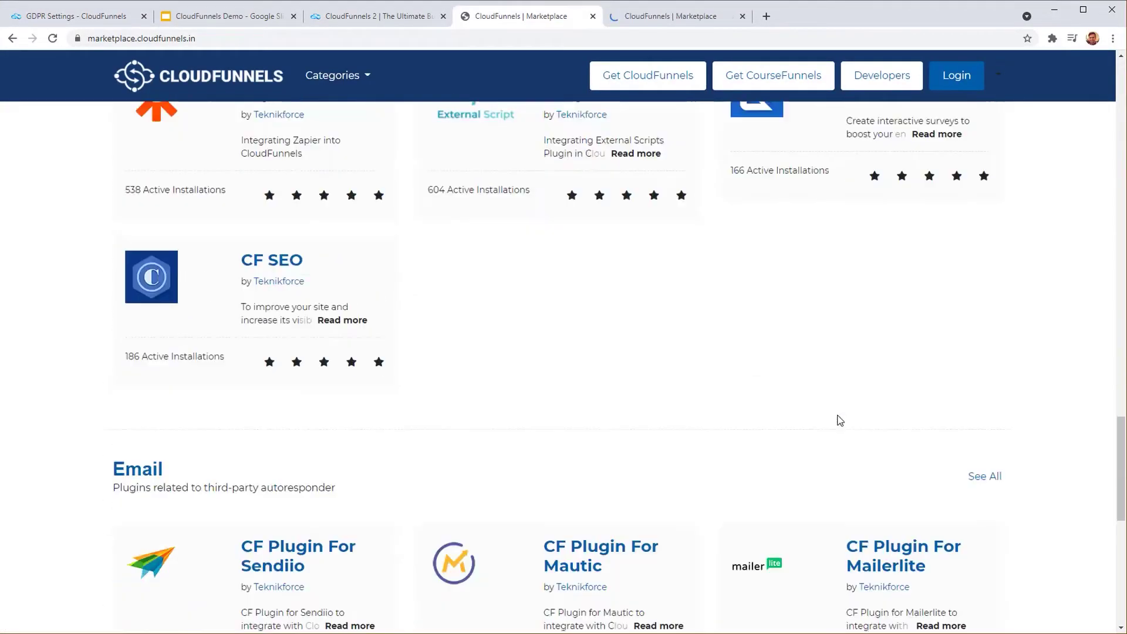
left_click(992, 226, "ctrl")
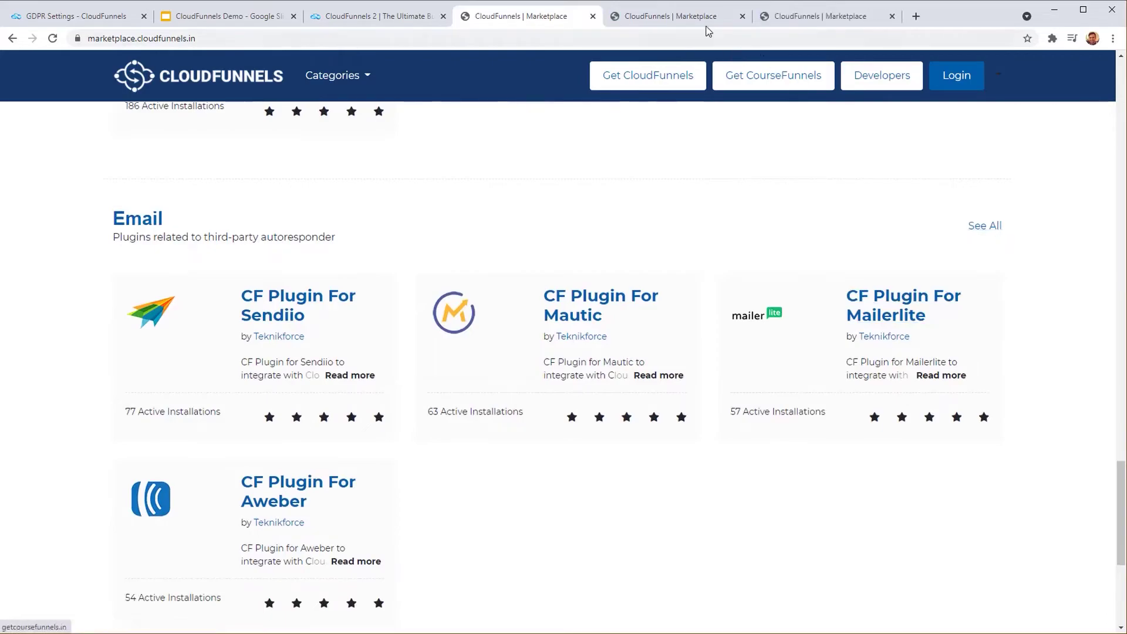
Look through all the payment integration plugins in the marketplace's Payment Method category.
left_click(699, 17)
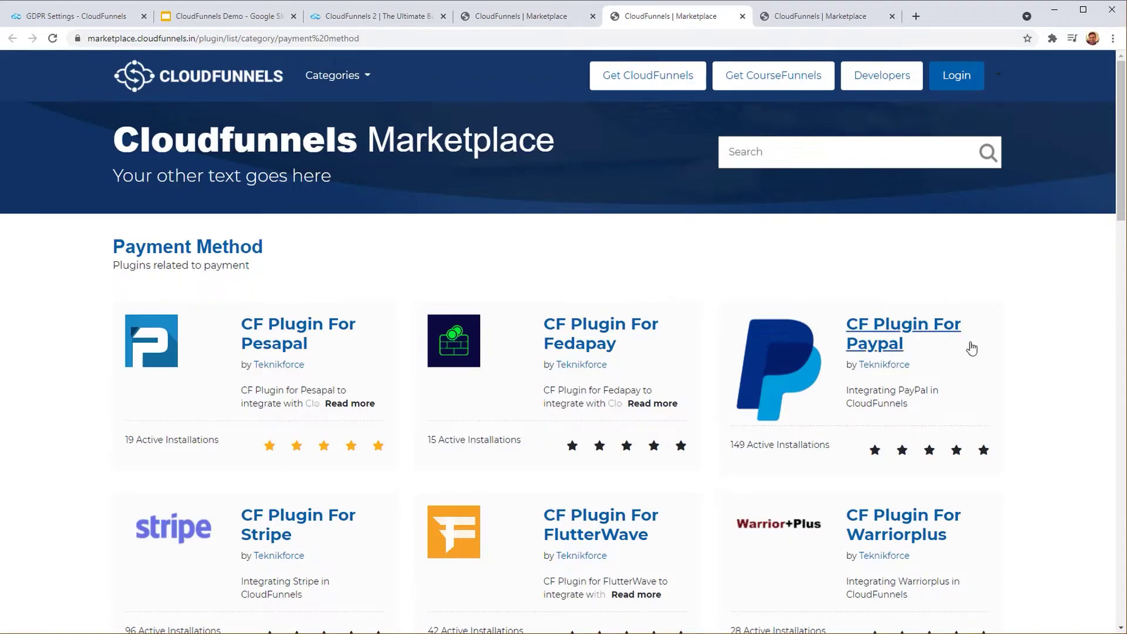
scroll(828, 302, "down", 2)
scroll(539, 455, "down", 4)
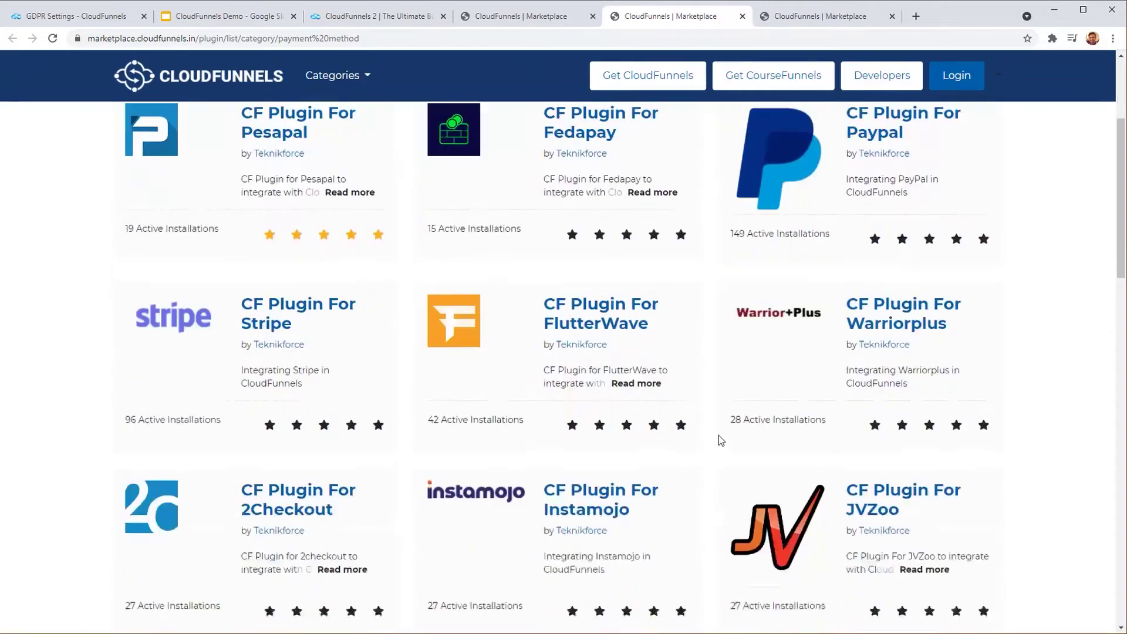
scroll(463, 458, "down", 2)
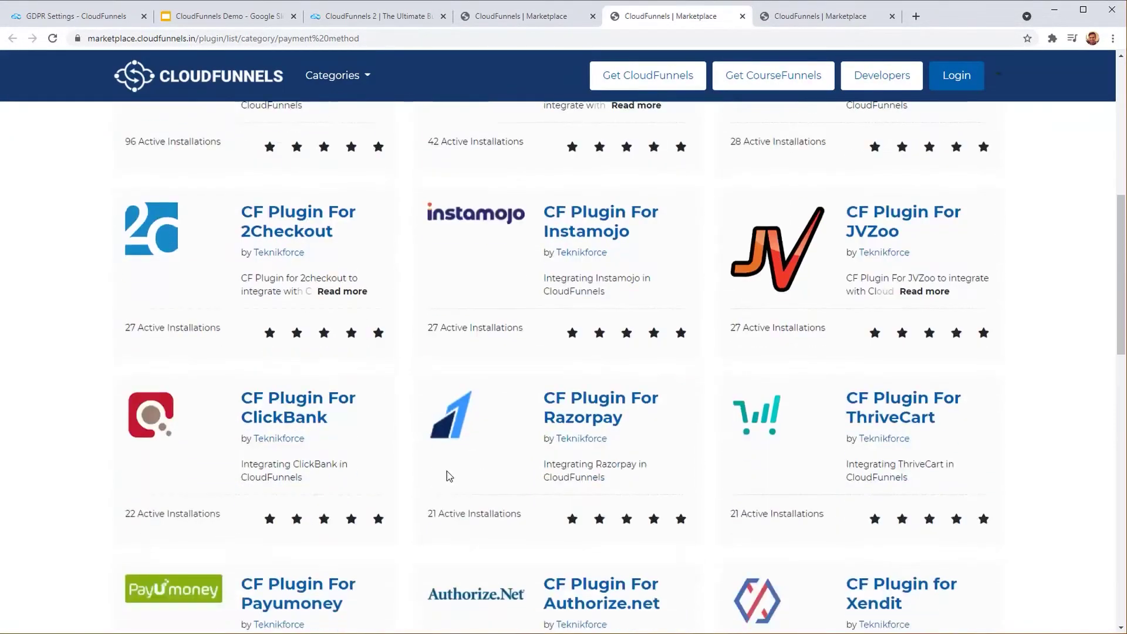
scroll(448, 474, "up", 8)
scroll(458, 411, "down", 4)
scroll(470, 417, "down", 2)
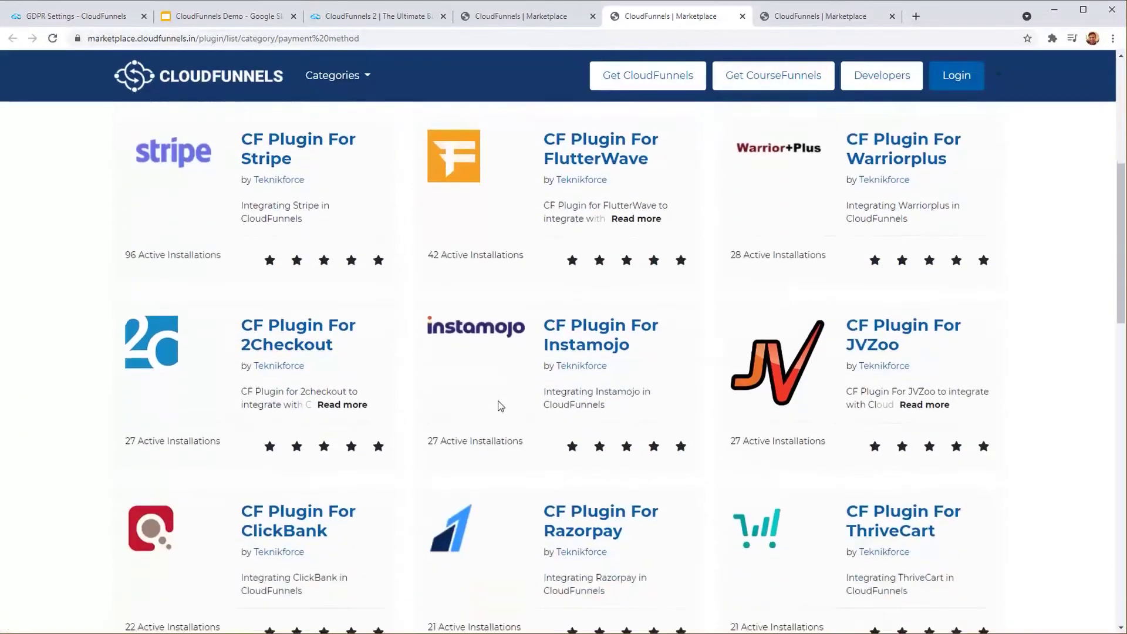
scroll(517, 411, "up", 1)
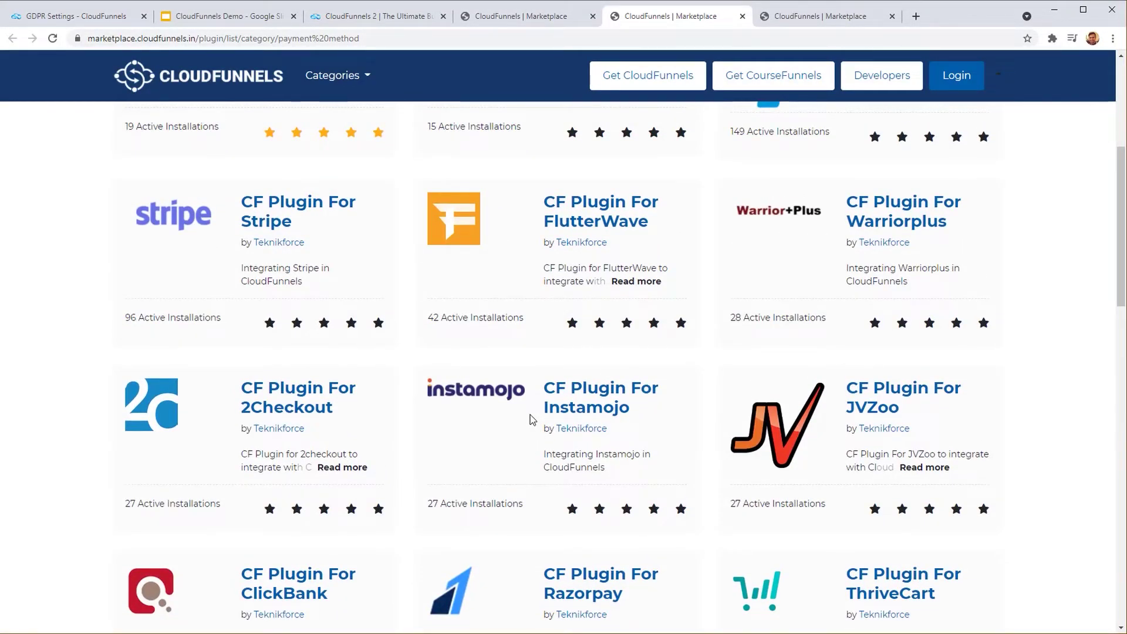
scroll(631, 431, "down", 6)
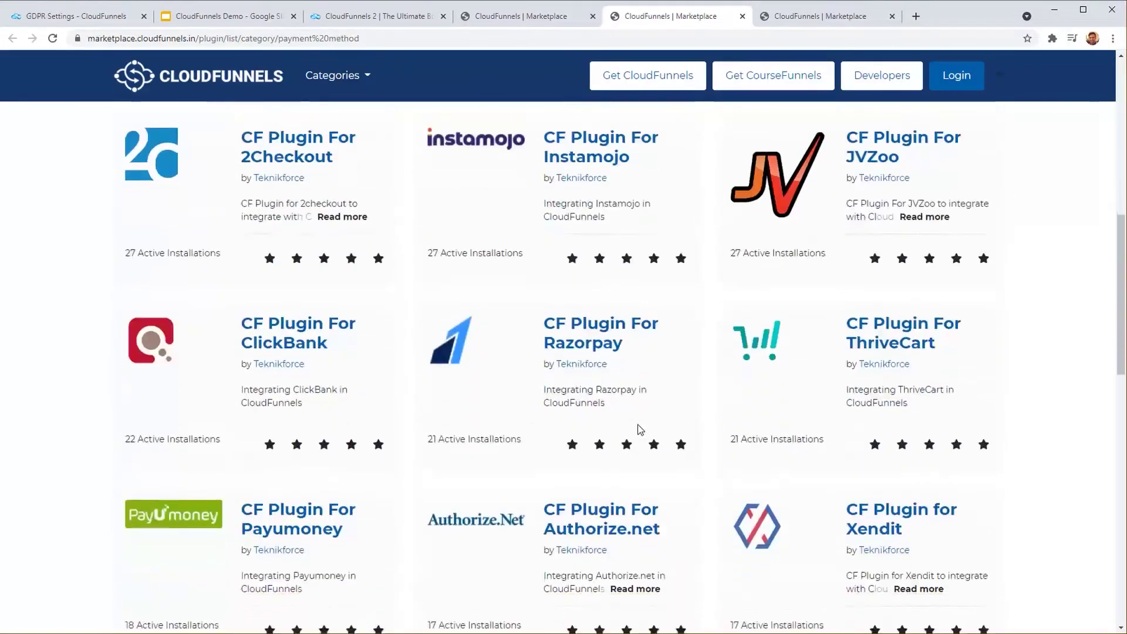
scroll(637, 433, "down", 5)
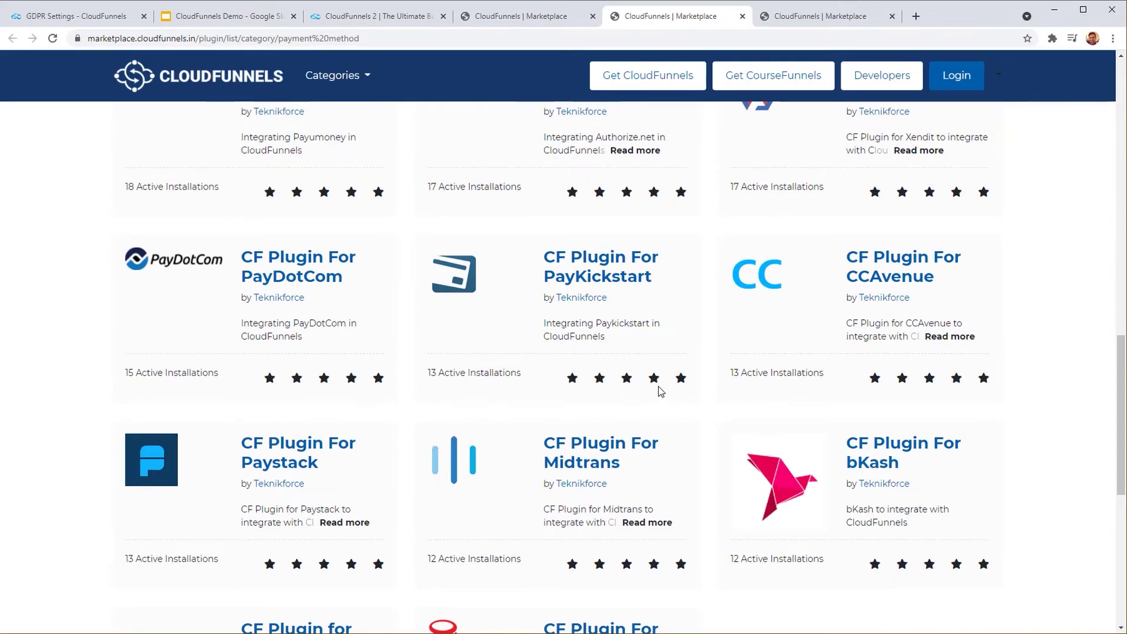
scroll(661, 392, "down", 3)
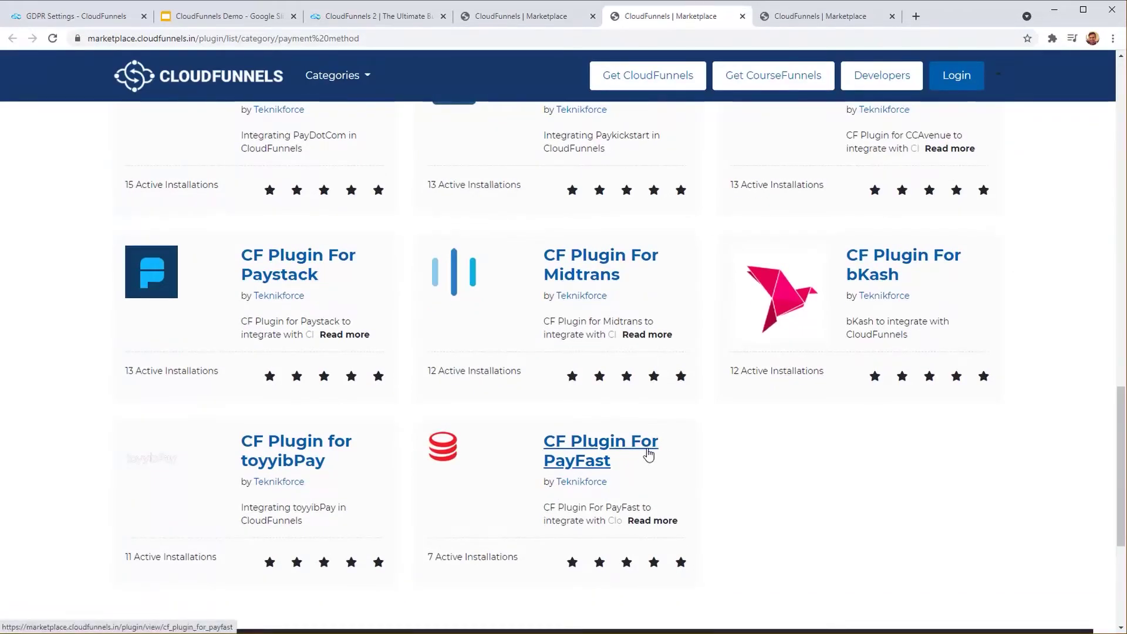
scroll(526, 461, "up", 15)
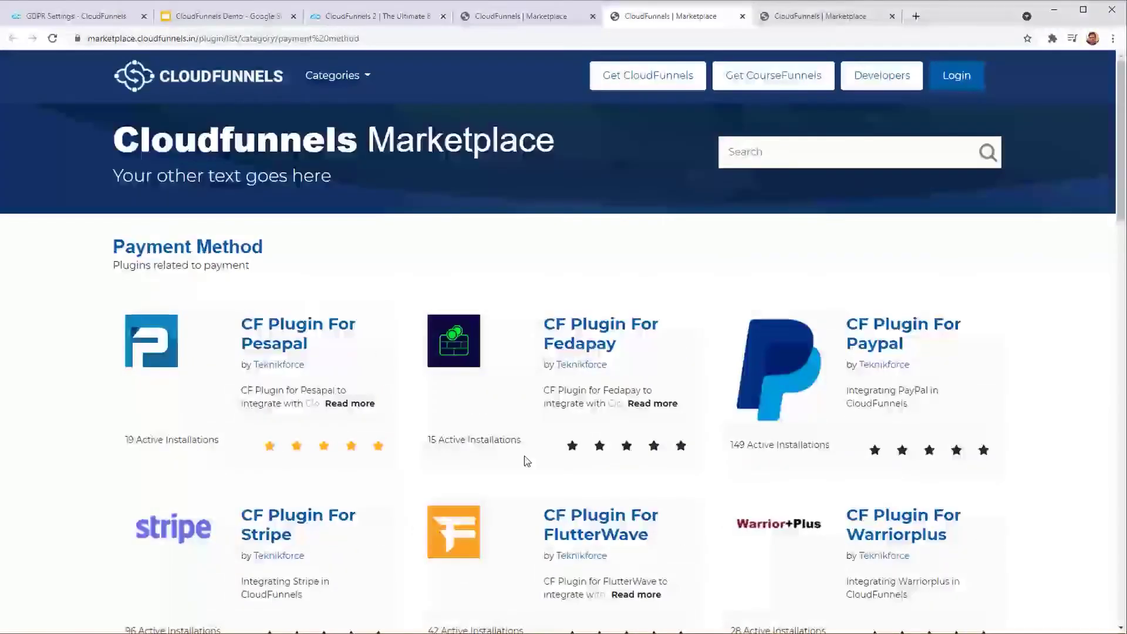
Look through all the third-party autoresponder plugins in the marketplace's Email category.
key("ctrl+Tab")
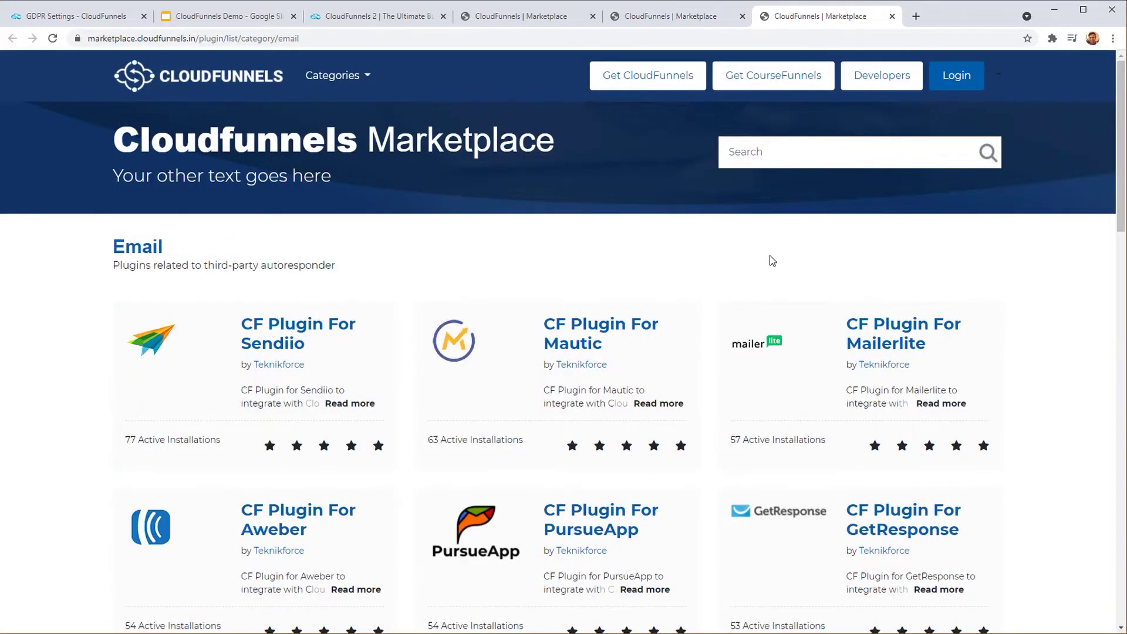
scroll(640, 405, "down", 8)
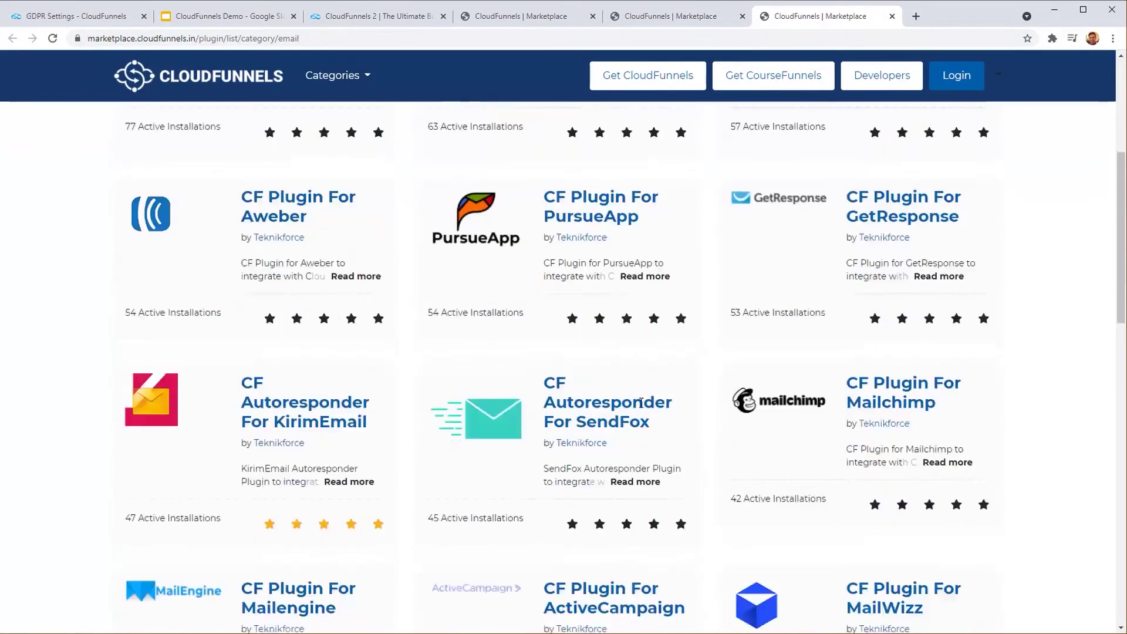
scroll(643, 410, "down", 2)
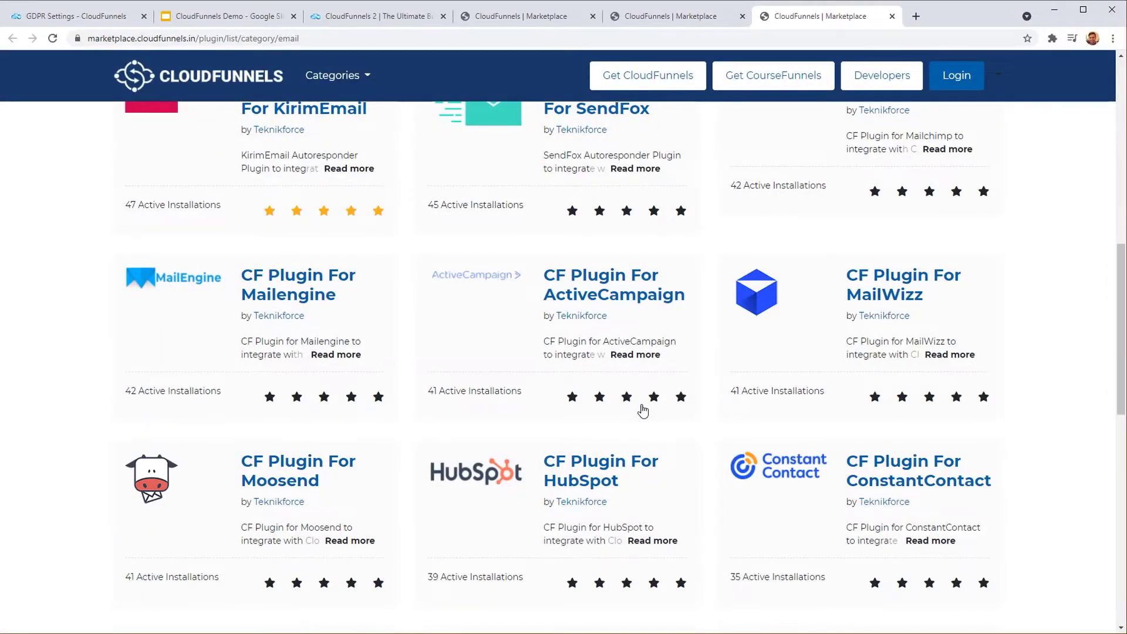
scroll(643, 410, "down", 3)
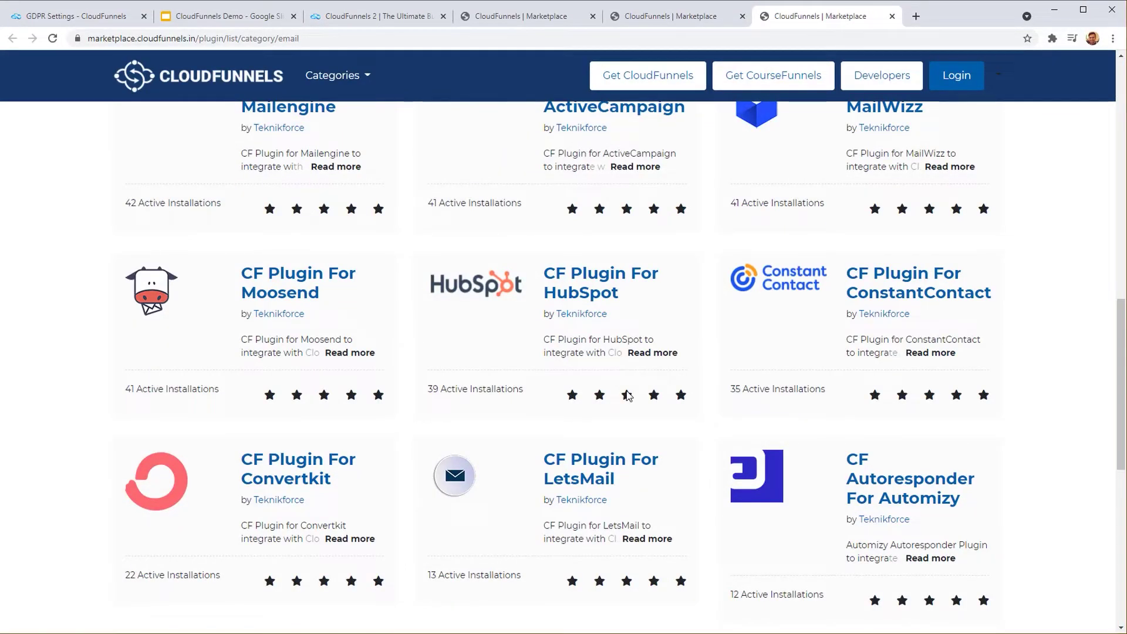
scroll(528, 394, "down", 5)
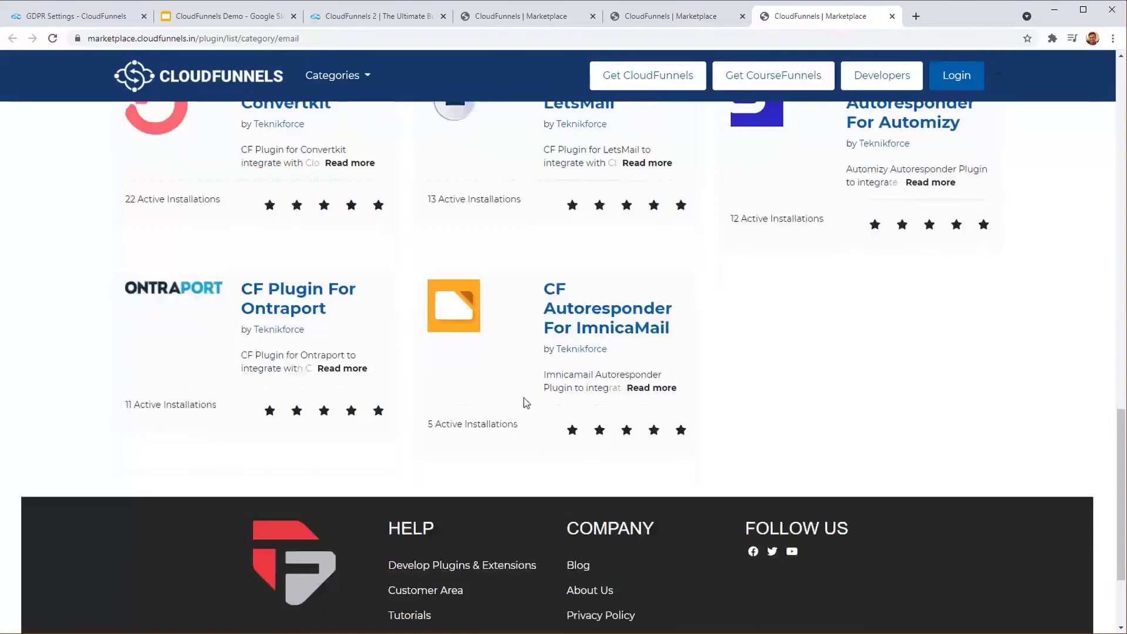
scroll(531, 411, "up", 15)
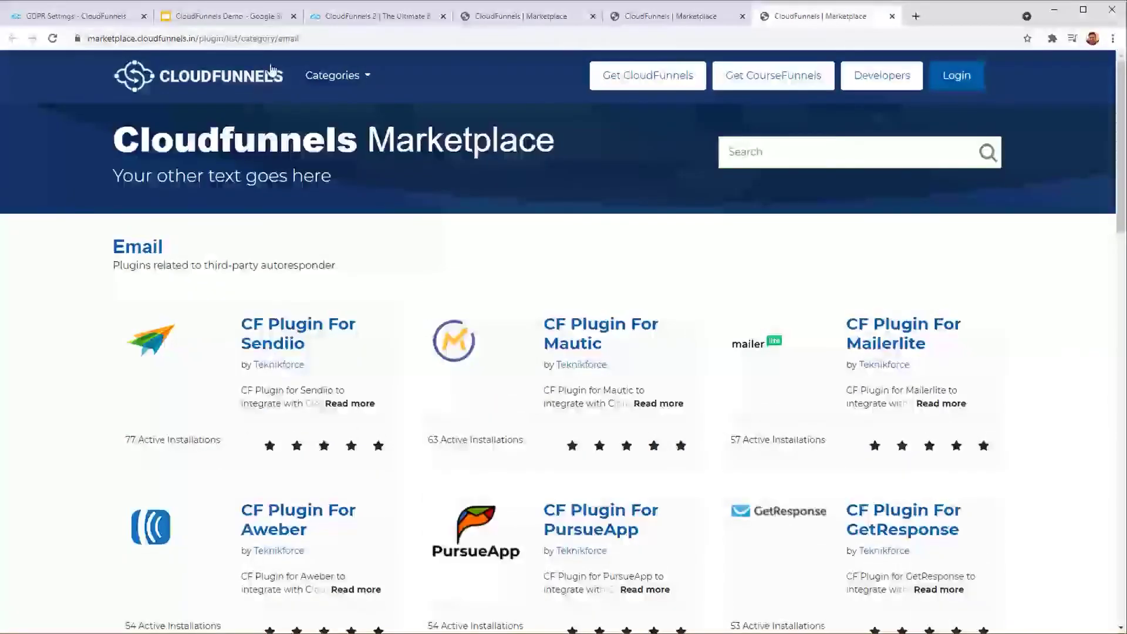
Return to the CloudFunnels application and open its dashboard.
left_click(82, 17)
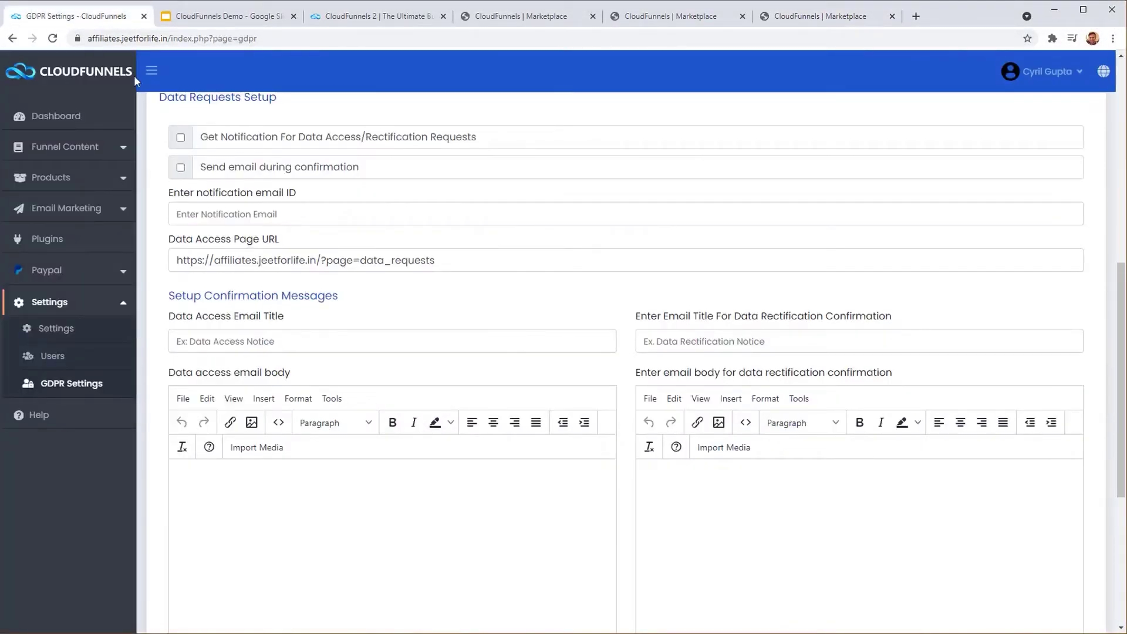
left_click(68, 117)
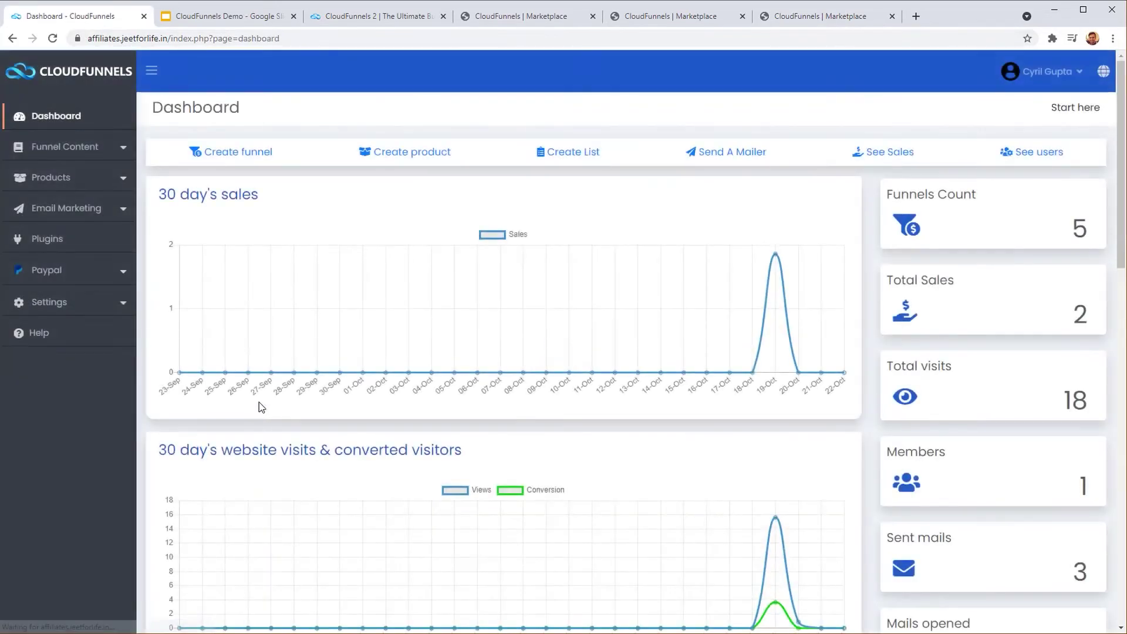
Switch to the AppSumo listing for CloudFunnels Pro and read its overview and the customer questions with replies.
key("ctrl+9")
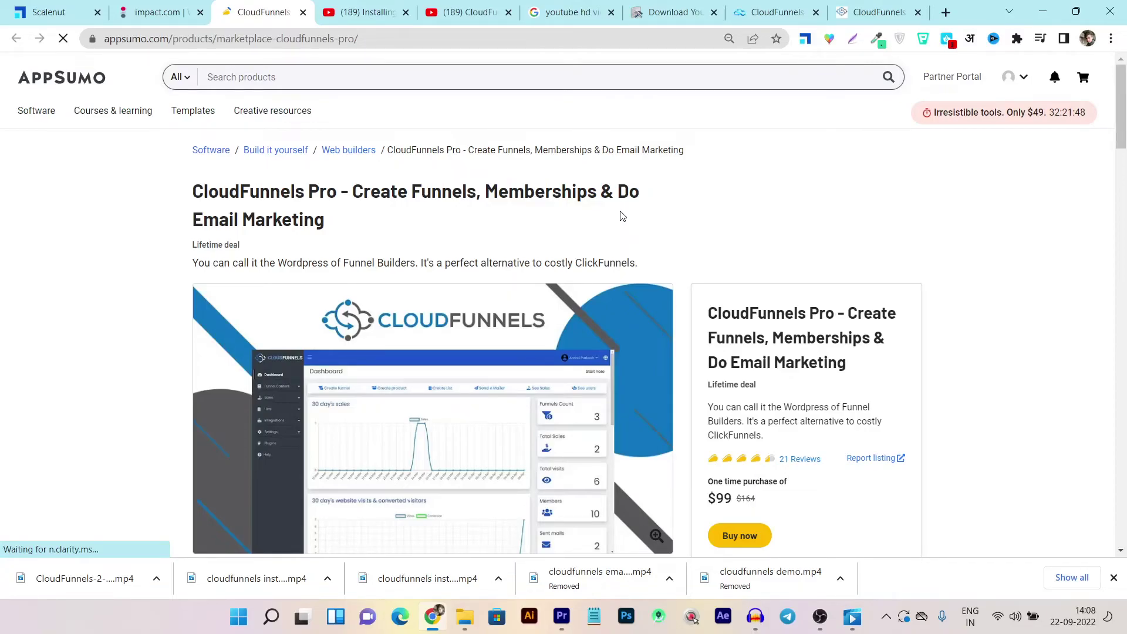
scroll(526, 234, "down", 3)
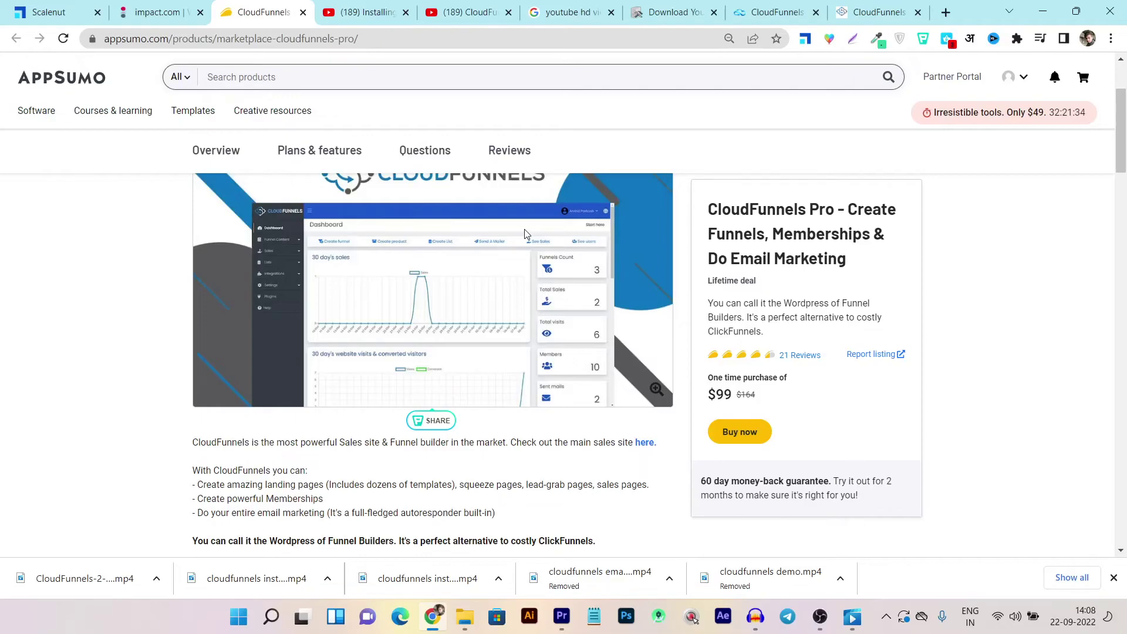
left_click(425, 151)
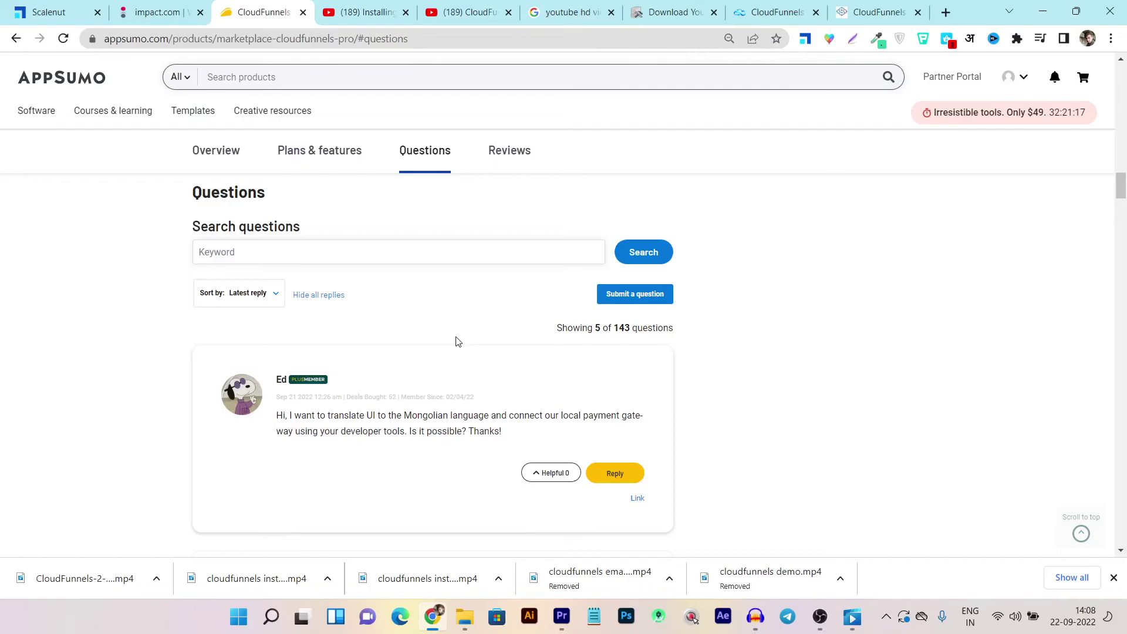
scroll(356, 351, "down", 6)
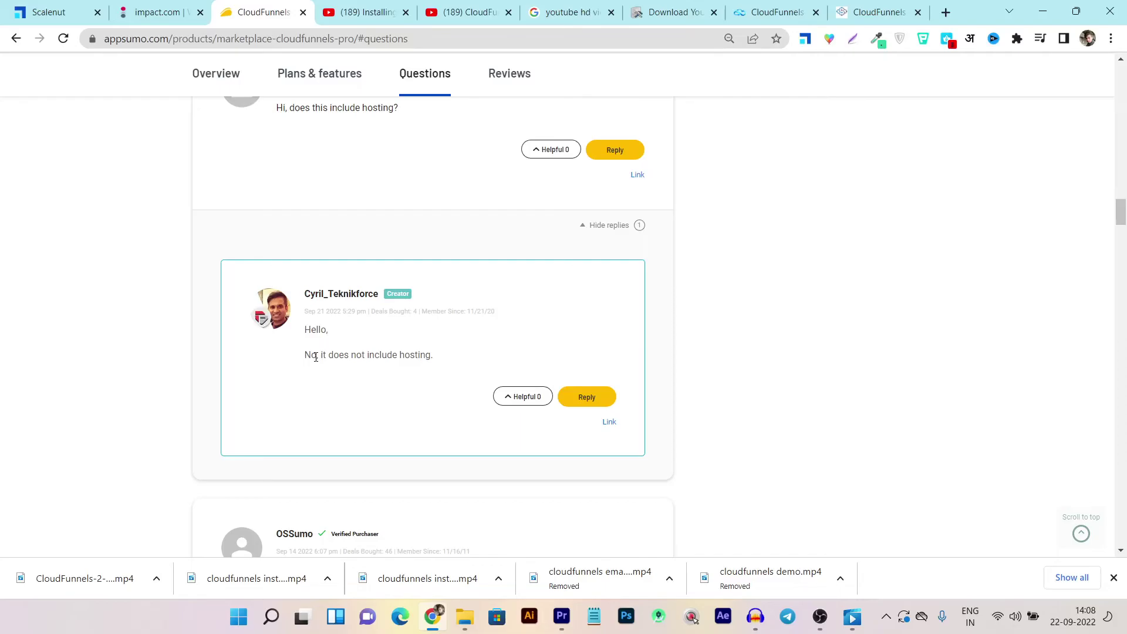
Review the deal terms and the CloudFunnels Pro plan's included features in the listing's Plans & features section.
scroll(480, 351, "up", 10)
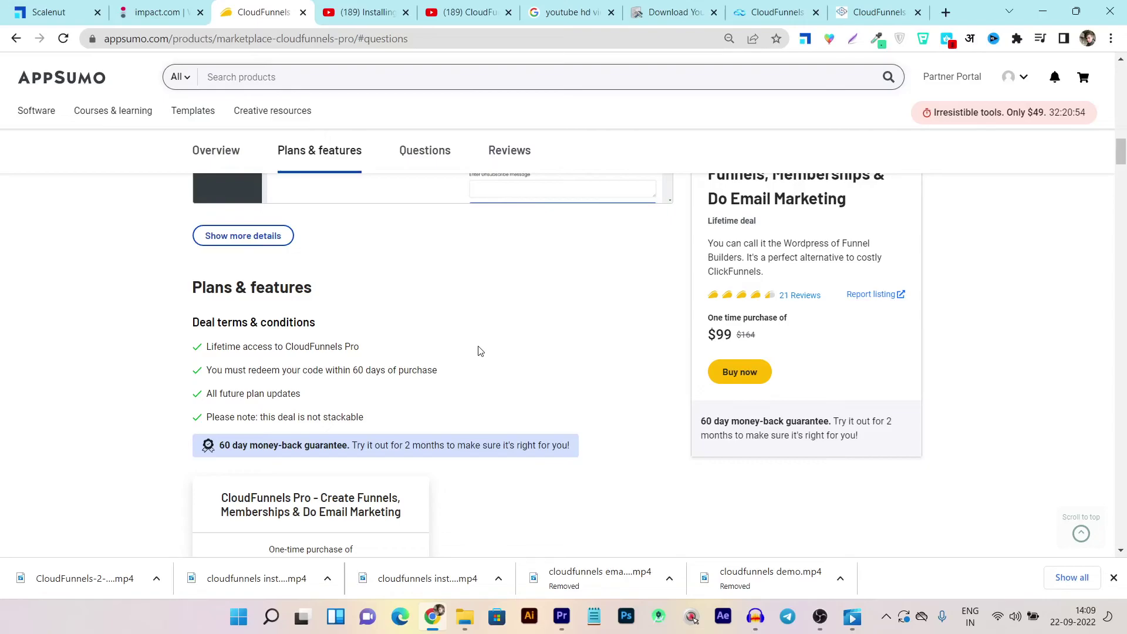
scroll(480, 351, "down", 5)
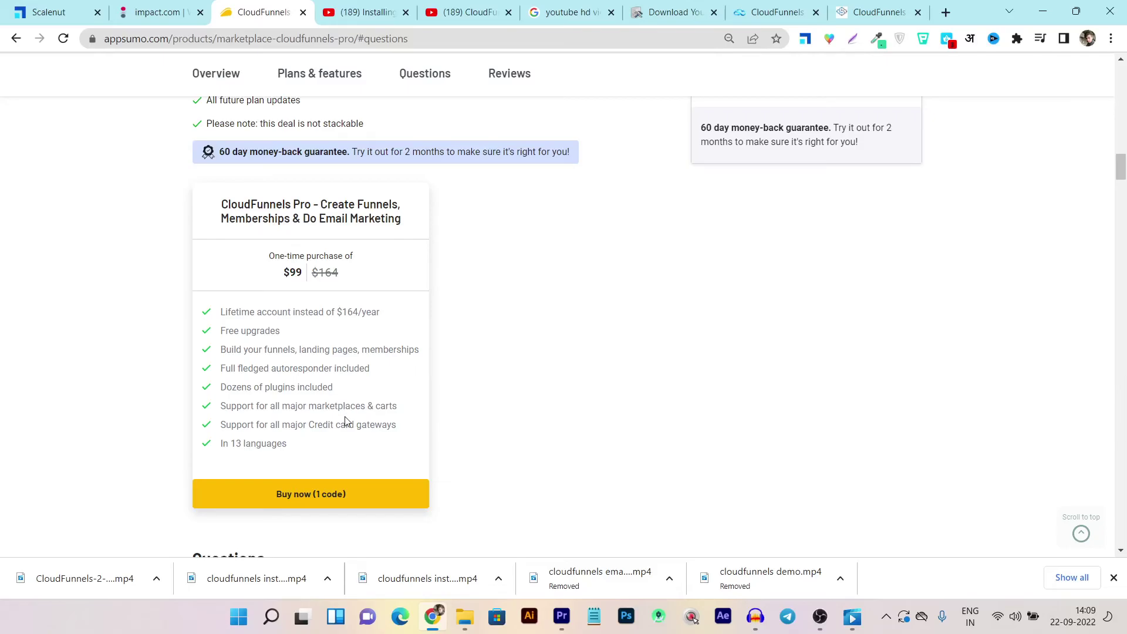
scroll(376, 440, "up", 4)
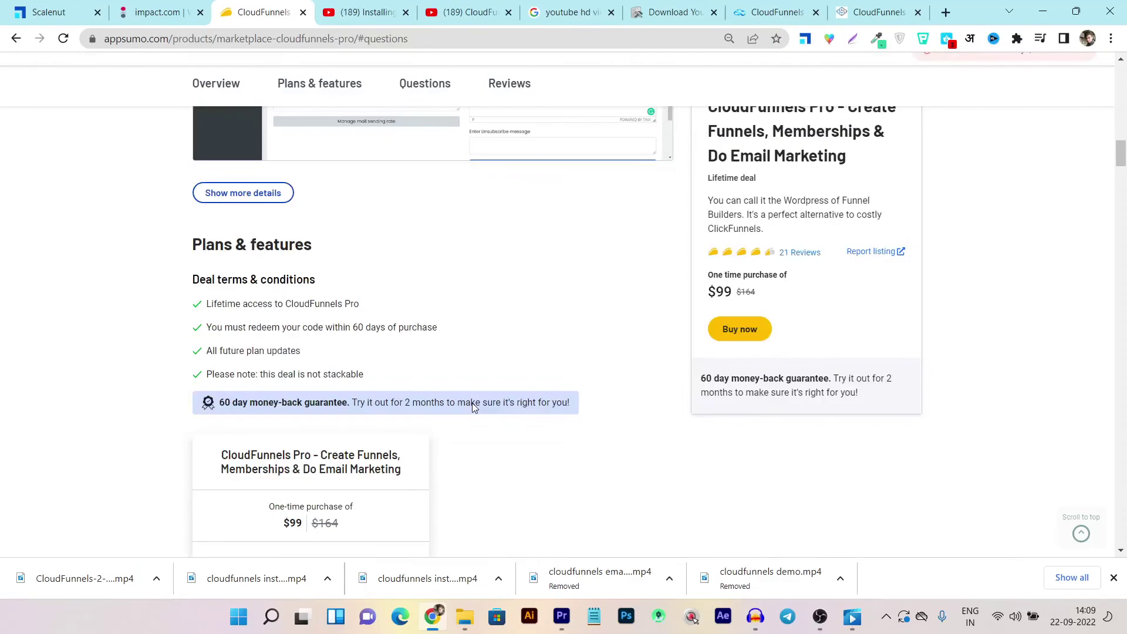
Look over the CloudFunnels Pro listing's introduction, pricing card, product description and At-a-glance section.
scroll(473, 403, "up", 6)
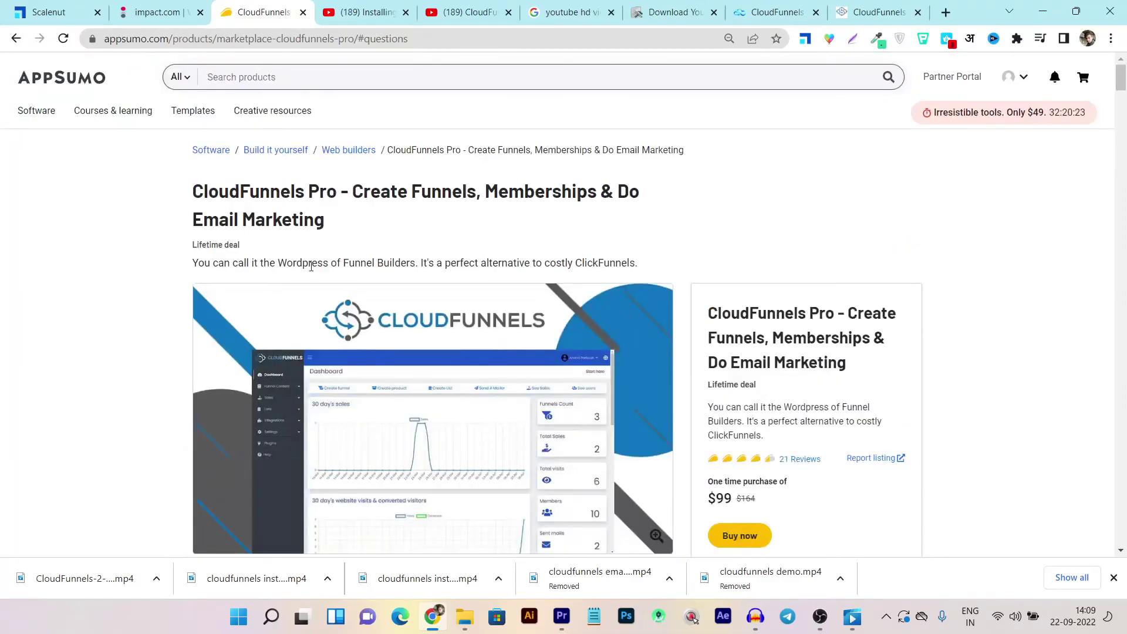
scroll(748, 305, "down", 1)
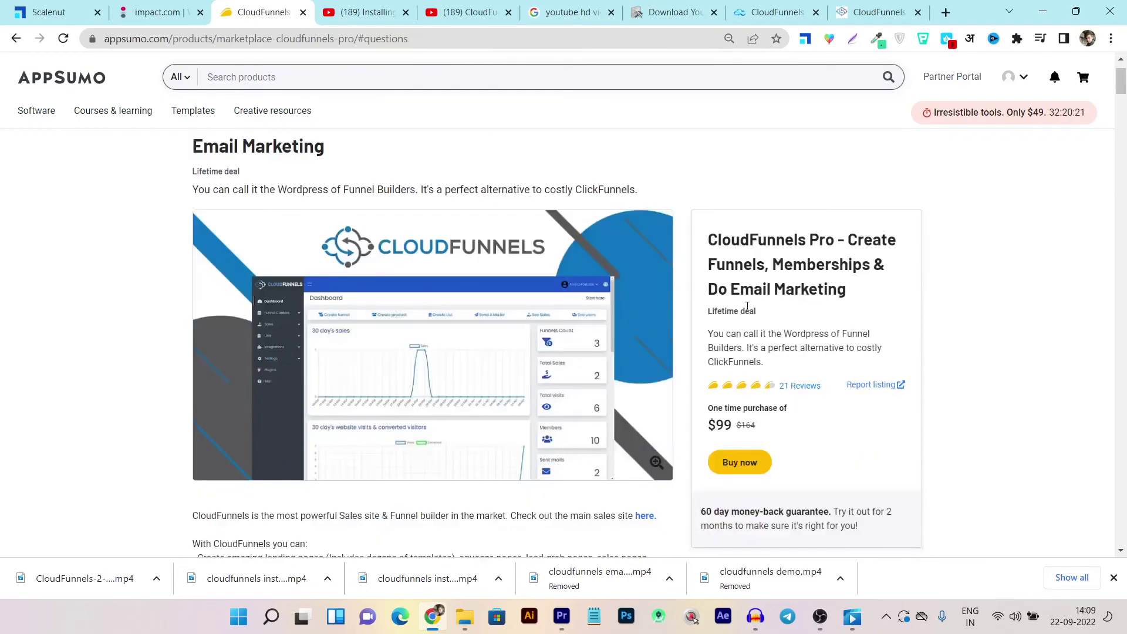
scroll(747, 306, "down", 2)
scroll(729, 384, "up", 3)
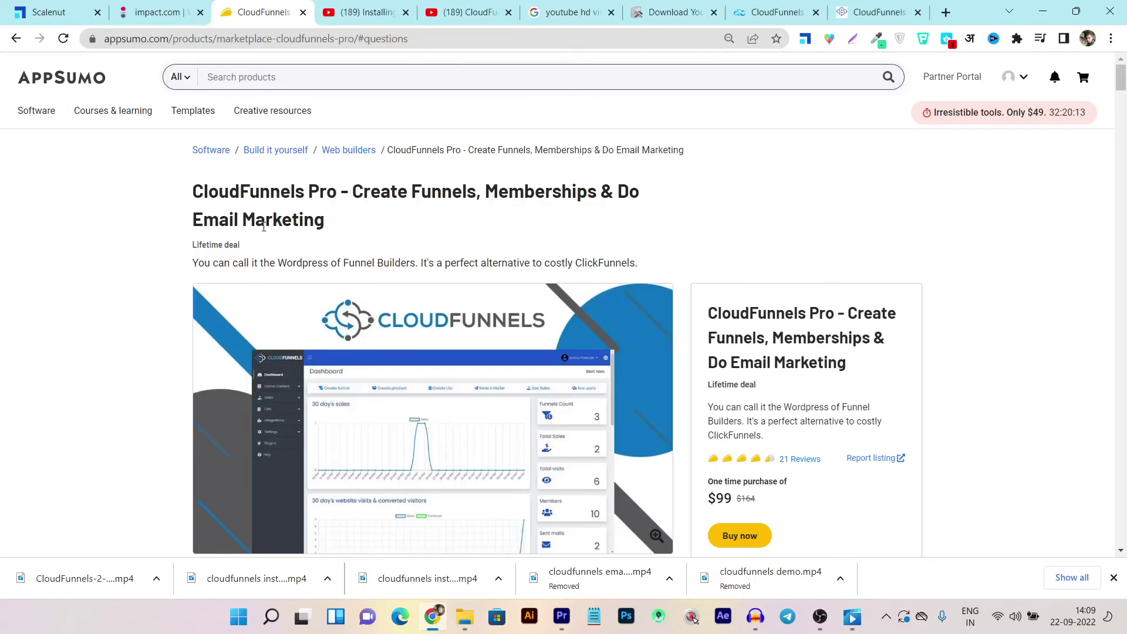
scroll(670, 259, "down", 10)
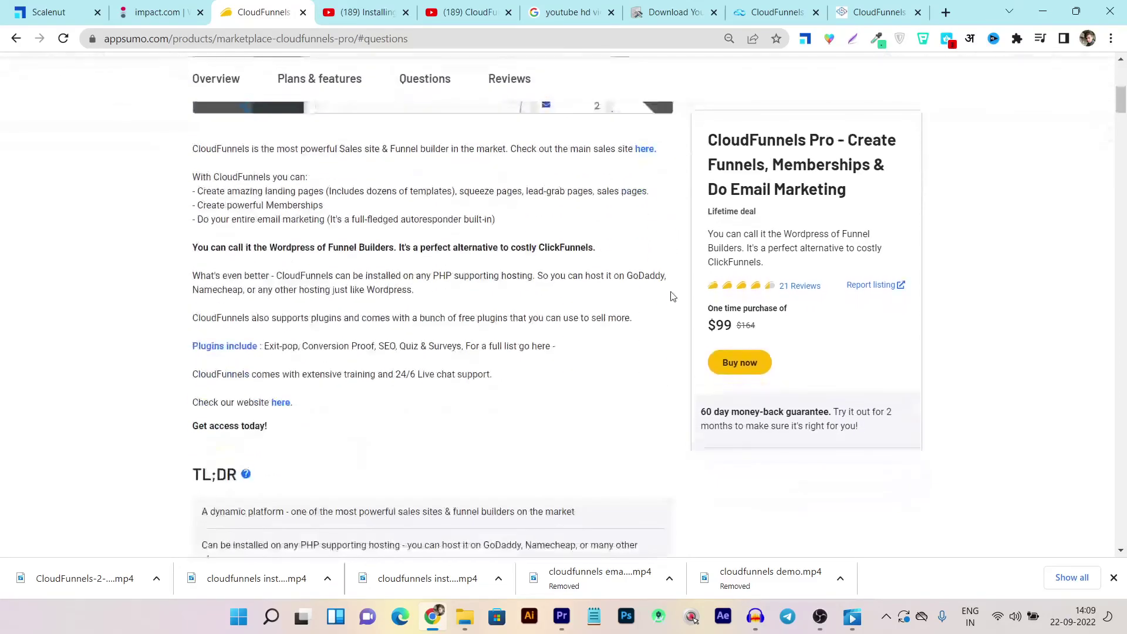
scroll(673, 341, "up", 10)
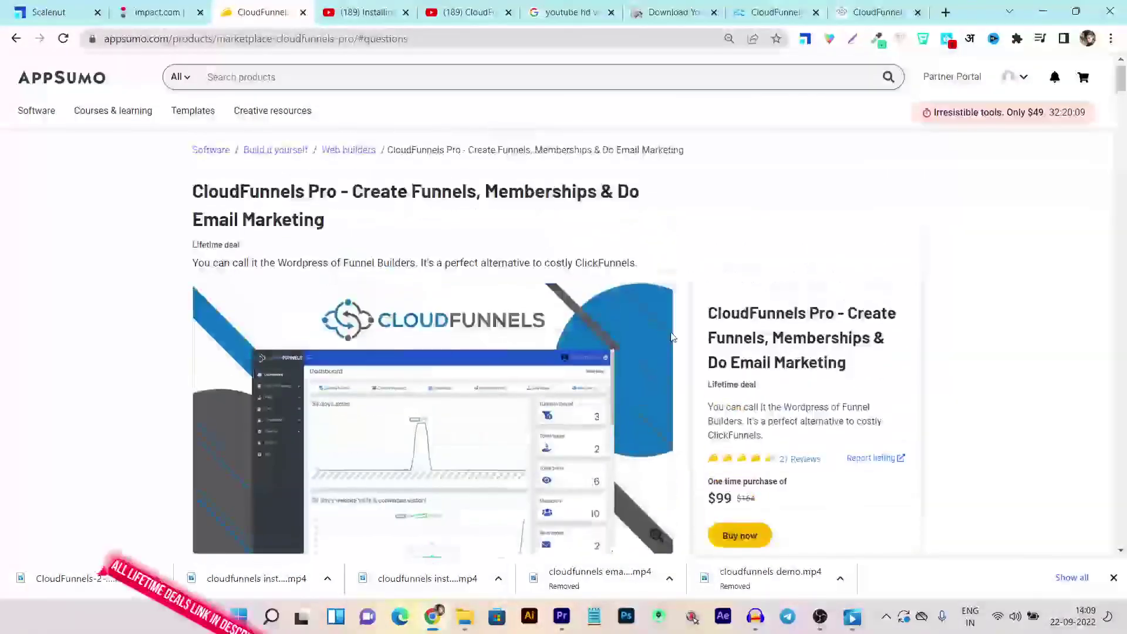
scroll(680, 300, "down", 15)
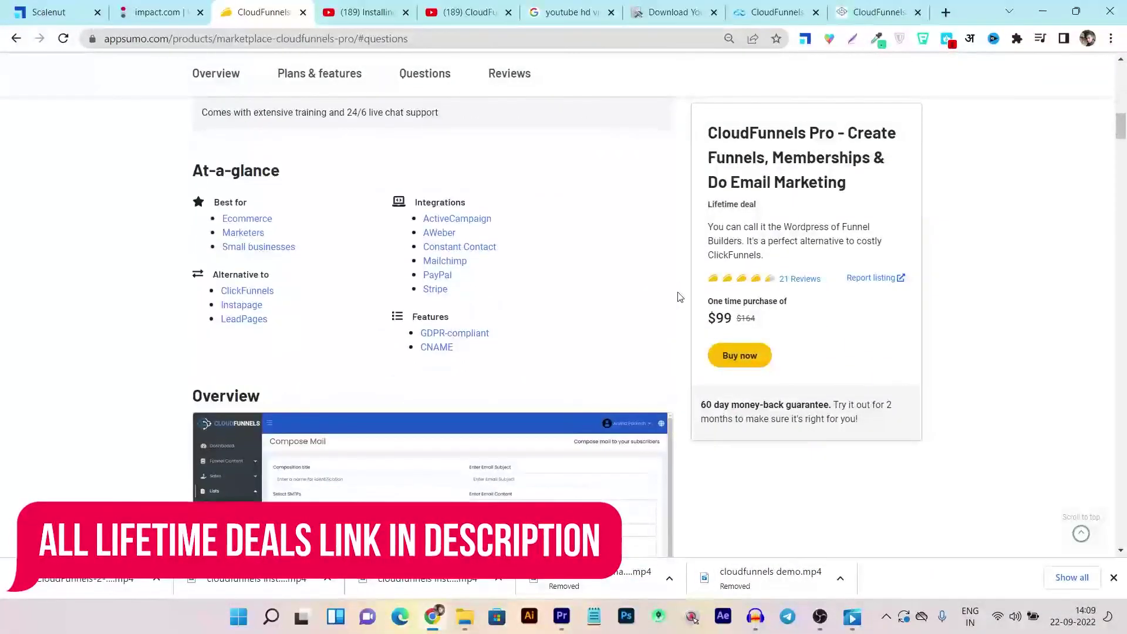
scroll(679, 296, "up", 5)
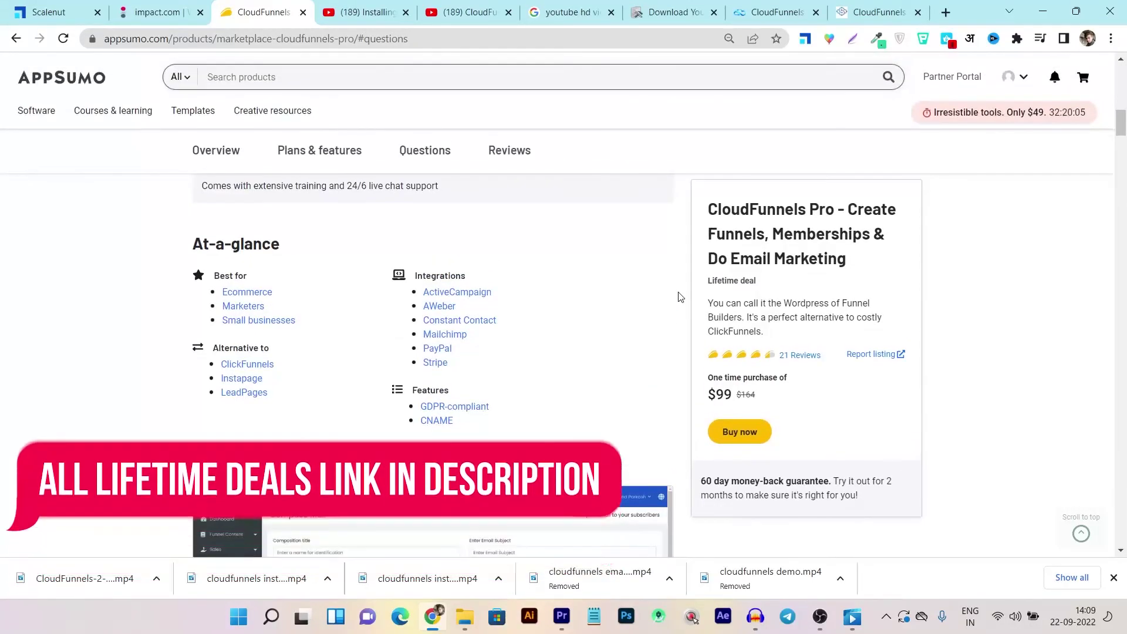
scroll(251, 308, "up", 10)
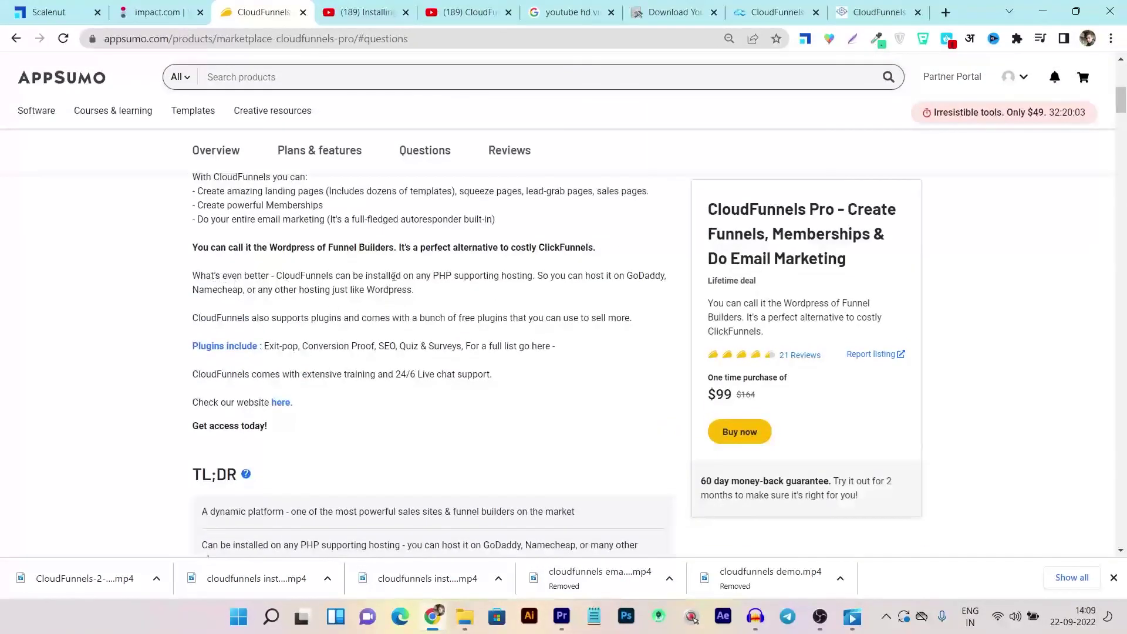